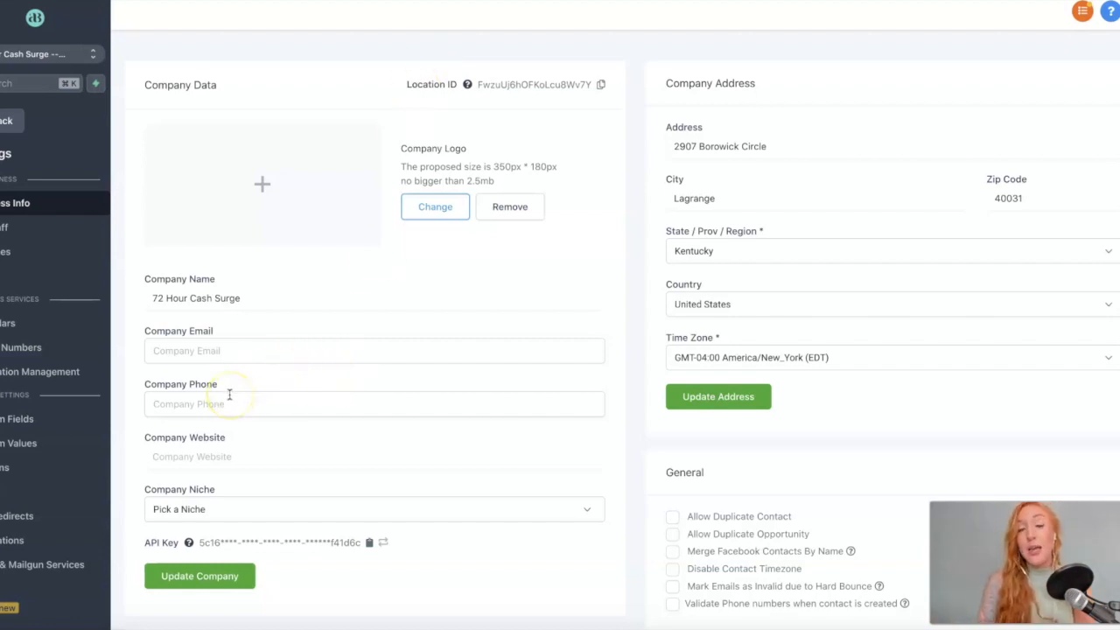
# In General settings, check 'Merge Facebook Contacts By Name' and 'Validate Phone numbers when contact is created'.
pyautogui.scroll(-1, 230, 394)
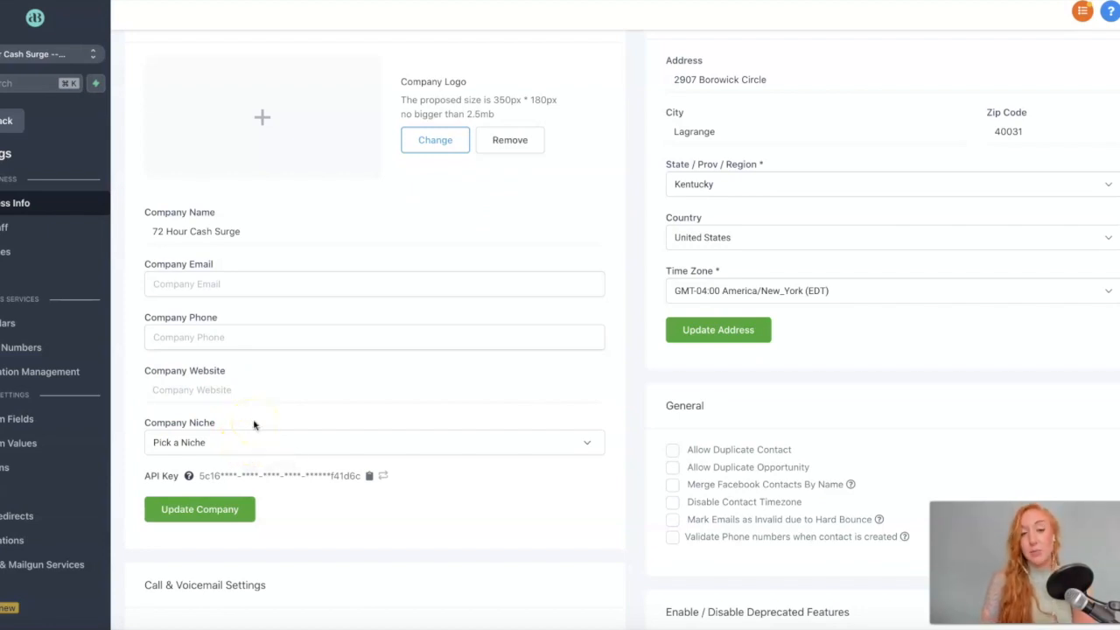
pyautogui.scroll(2, 951, 195)
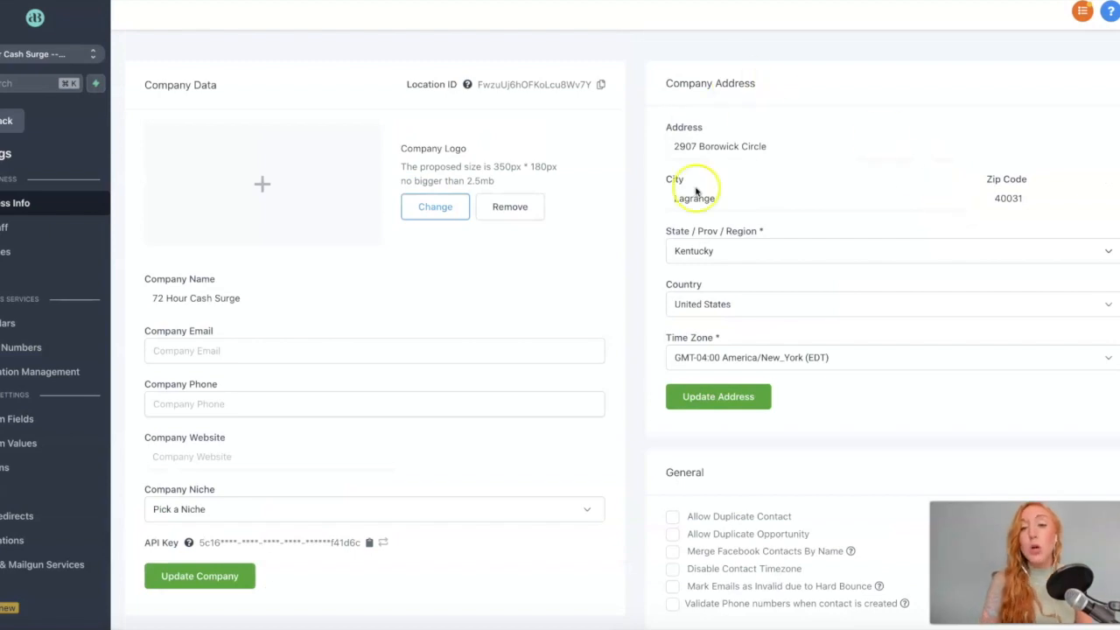
pyautogui.scroll(-1, 418, 418)
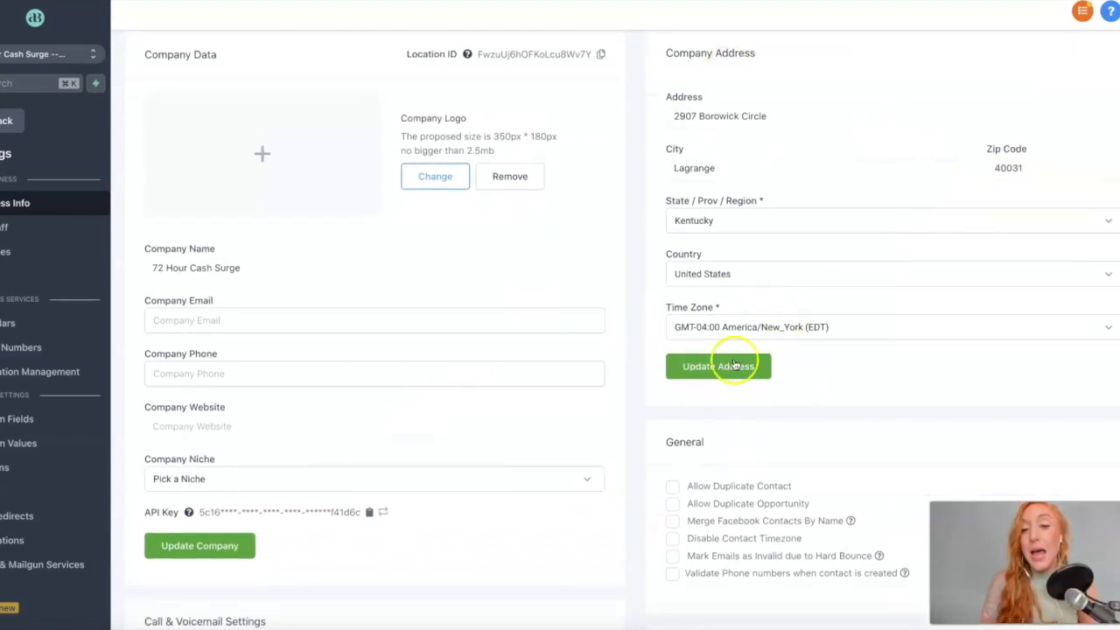
pyautogui.scroll(-6, 678, 299)
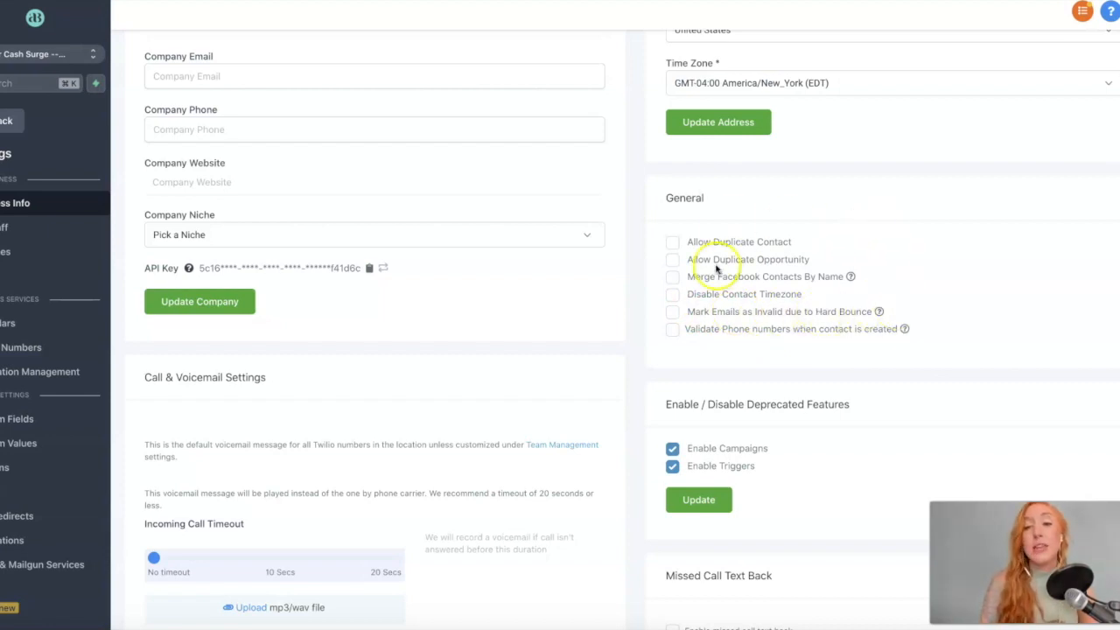
pyautogui.click(672, 276)
pyautogui.click(672, 330)
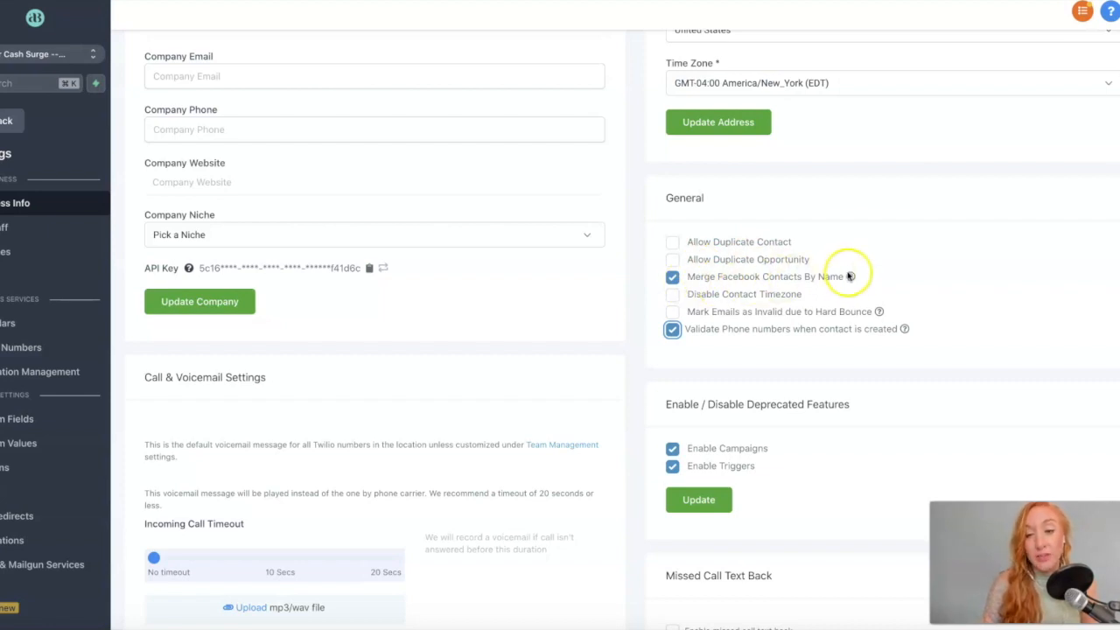
pyautogui.moveTo(906, 329)
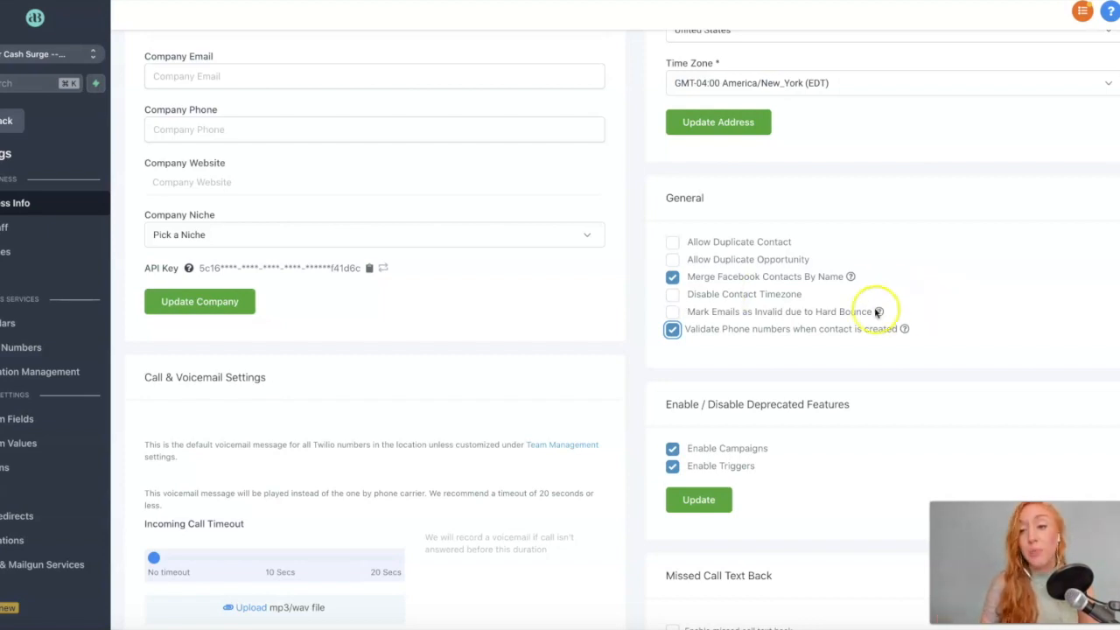
pyautogui.moveTo(877, 310)
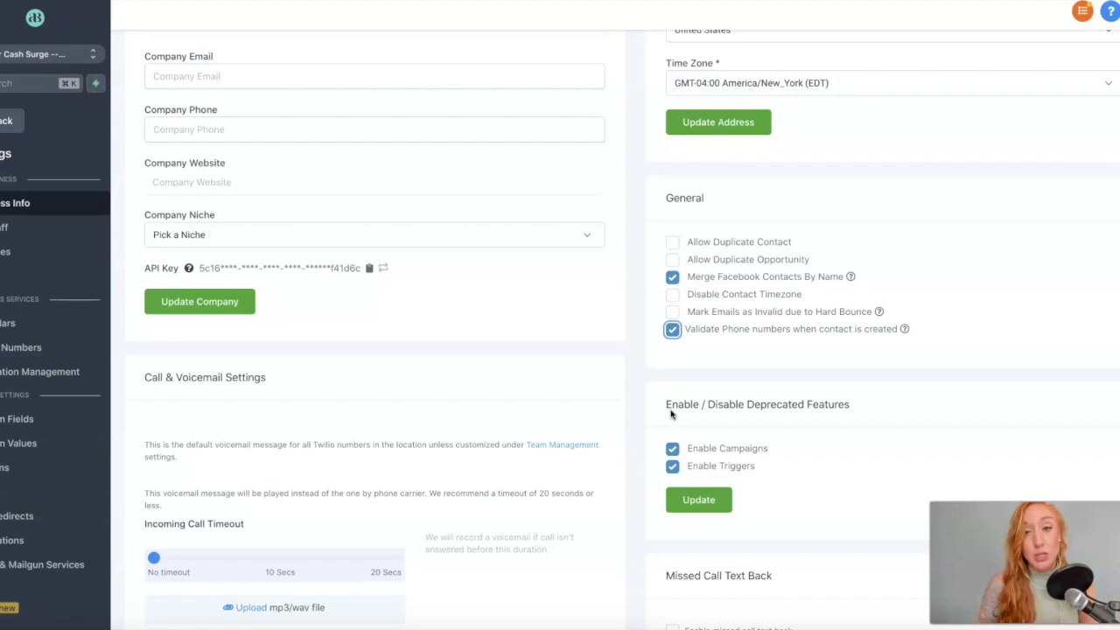
# Save the Deprecated Features settings with Update, then enable missed call text back using its default message.
pyautogui.click(693, 502)
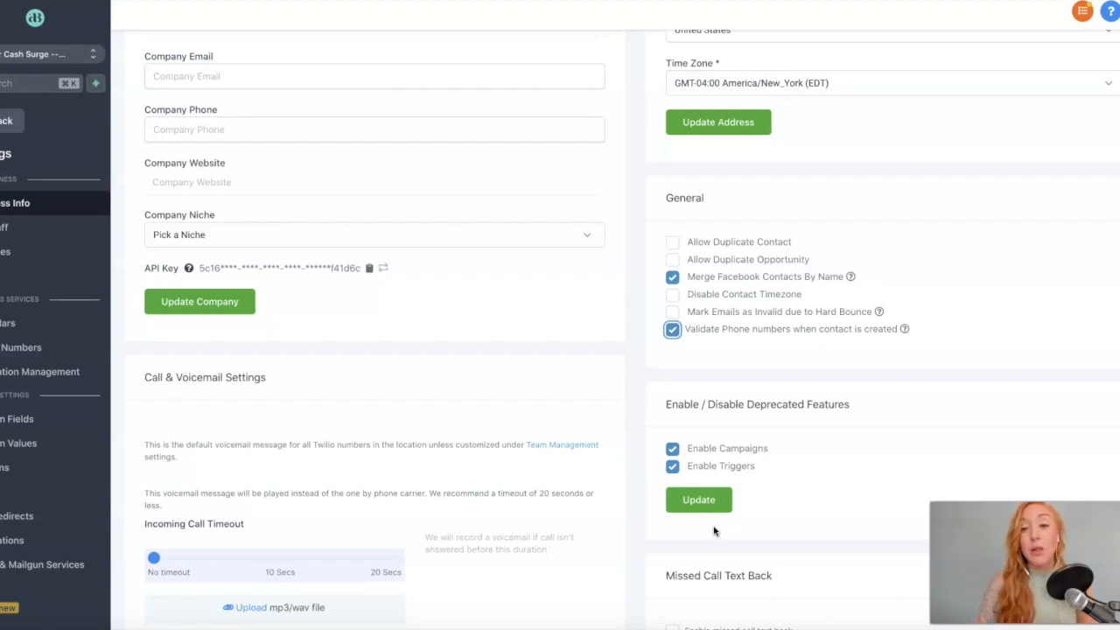
pyautogui.scroll(-2, 713, 531)
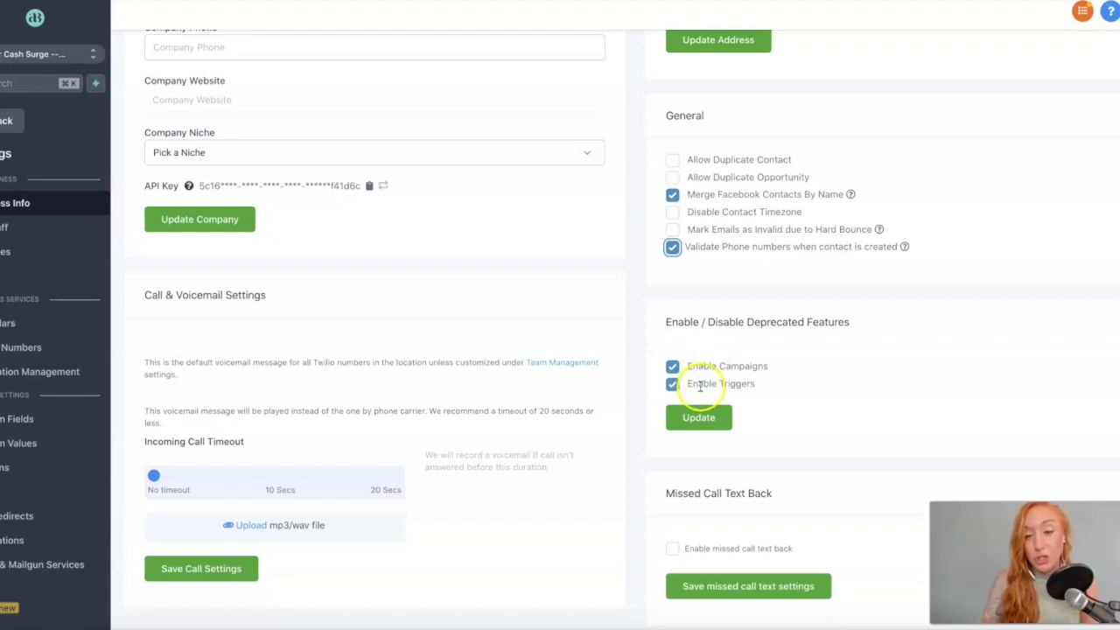
pyautogui.click(672, 548)
pyautogui.scroll(-2, 700, 536)
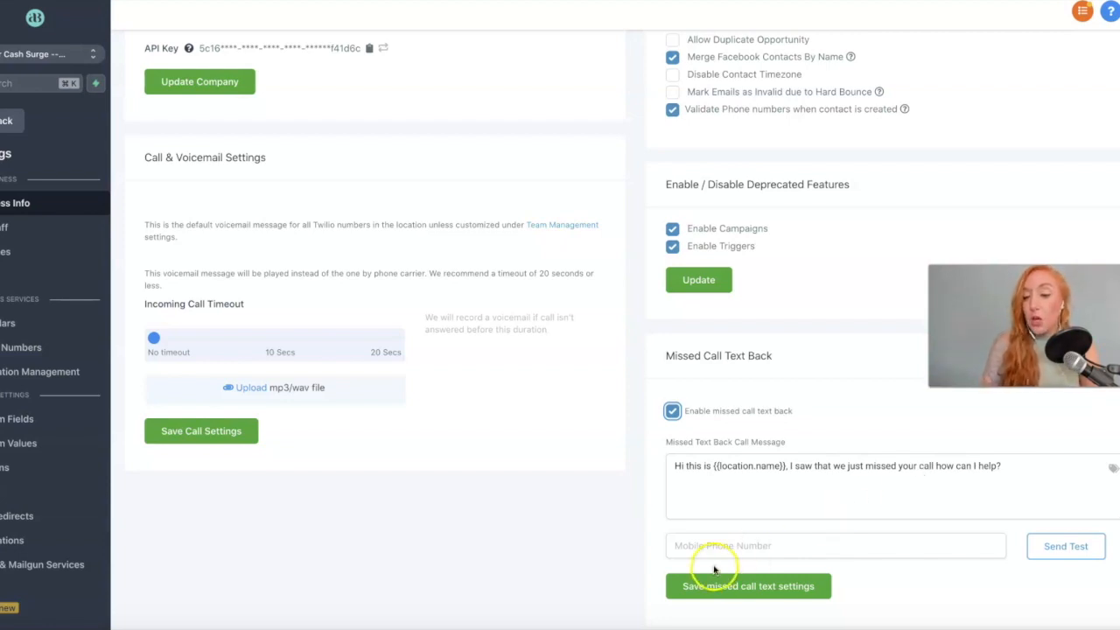
# Select the Mobile Phone Number field, then go to the My Staff team list.
pyautogui.click(687, 546)
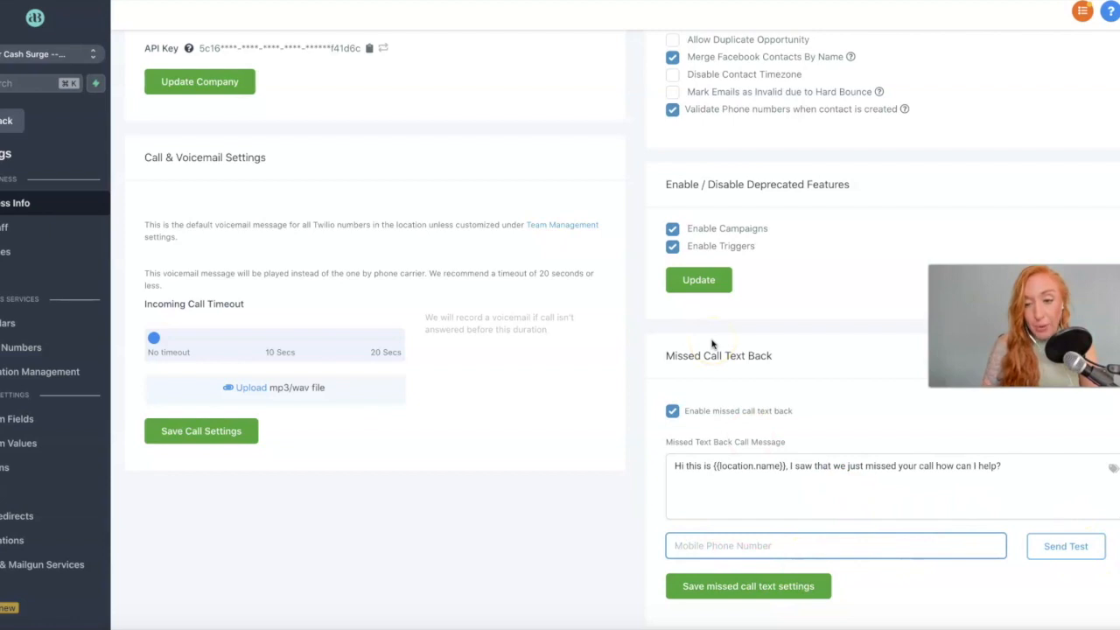
pyautogui.scroll(1, 626, 303)
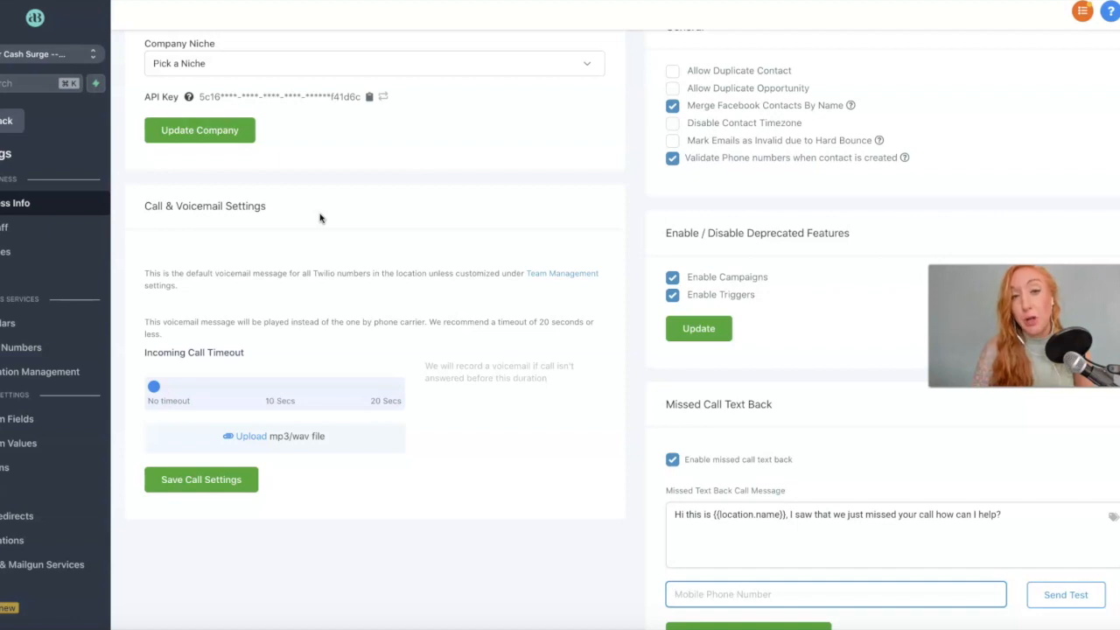
pyautogui.scroll(1, 320, 218)
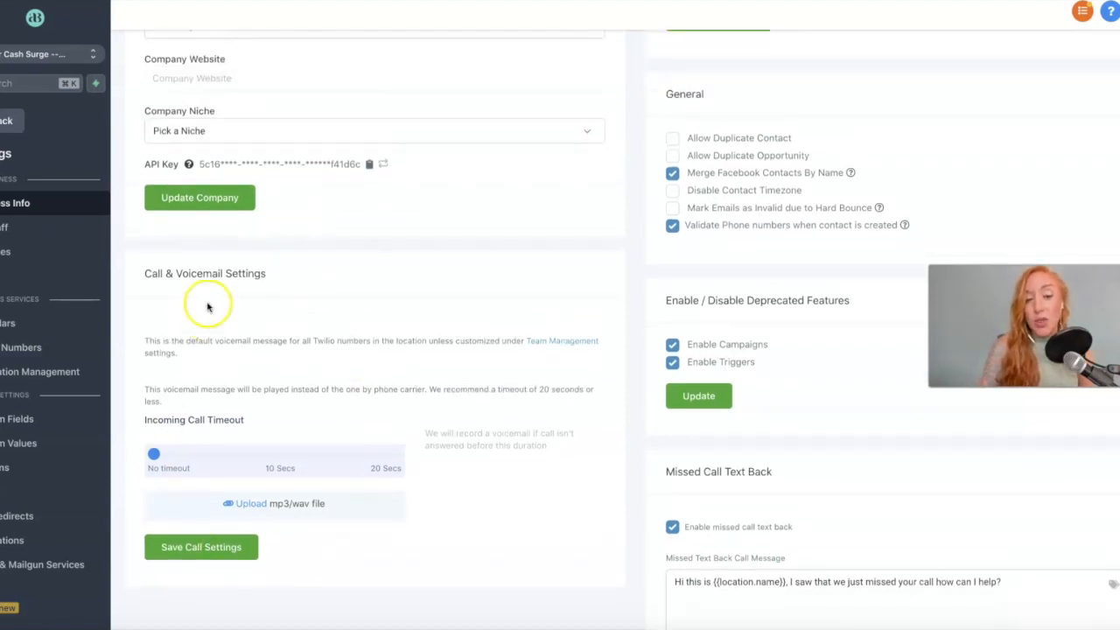
pyautogui.scroll(5, 384, 401)
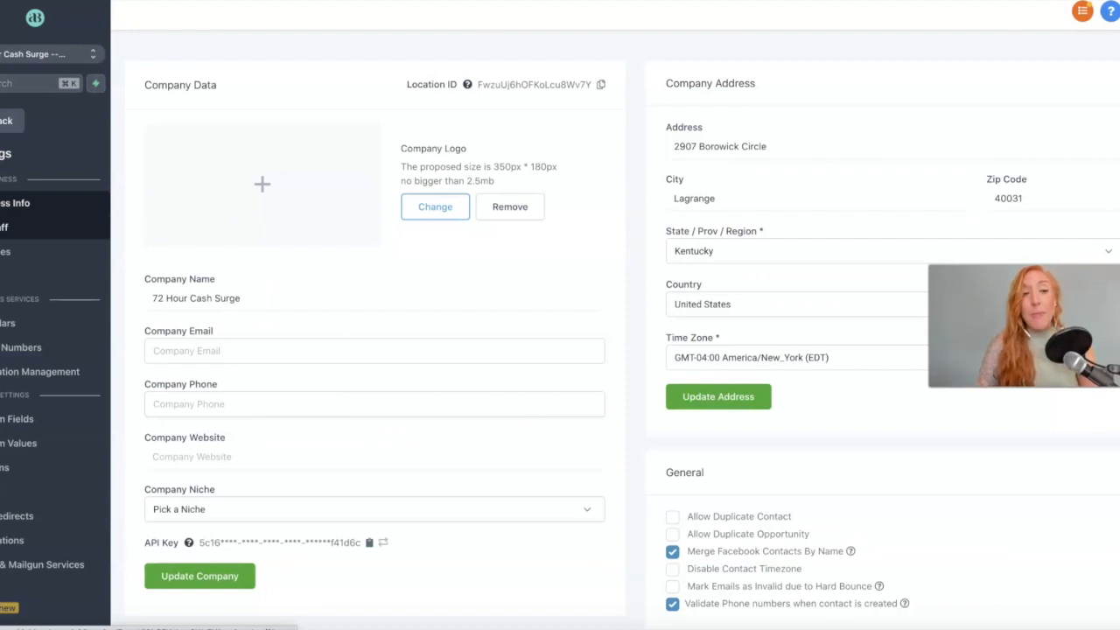
pyautogui.click(5, 228)
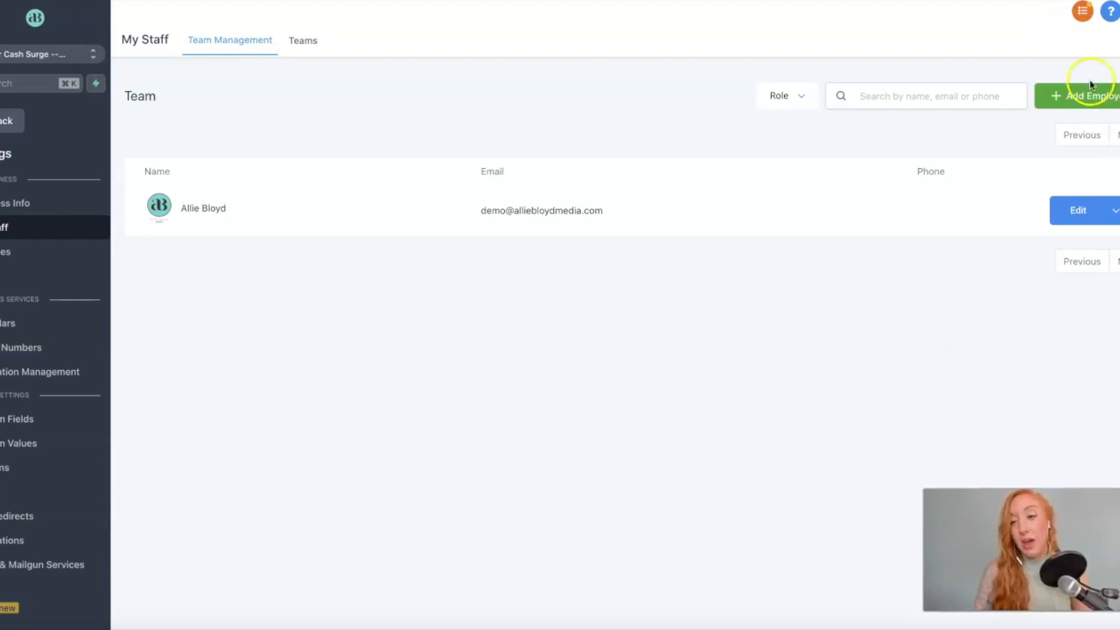
# Open the Edit dialog for the team member's row in My Staff.
pyautogui.click(1077, 212)
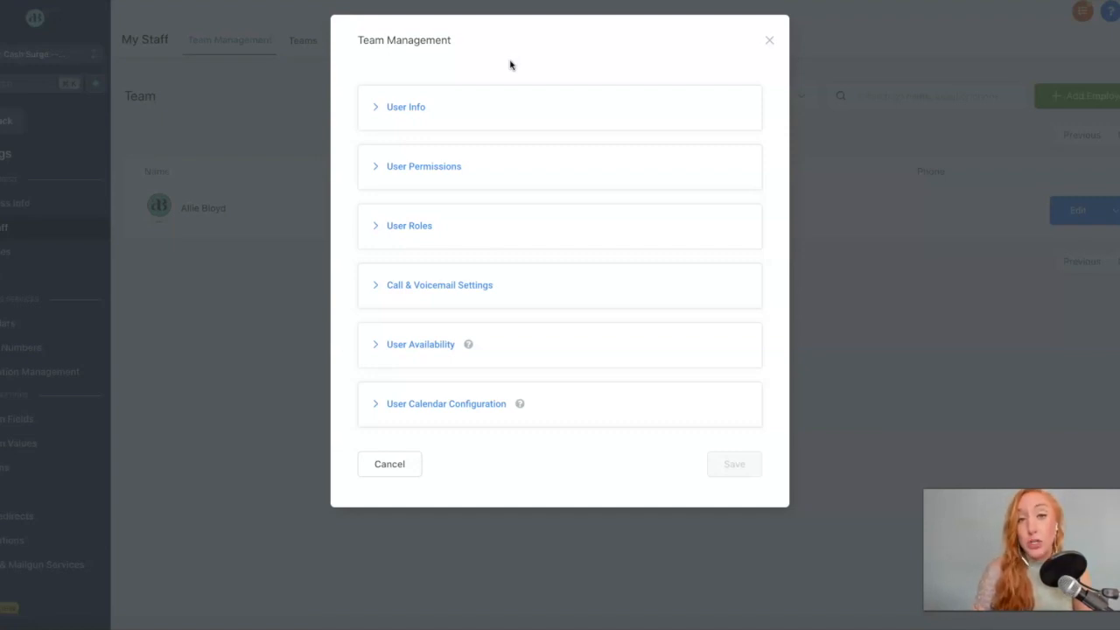
# Expand User Info in the Team Management dialog and select the Phone field.
pyautogui.click(411, 92)
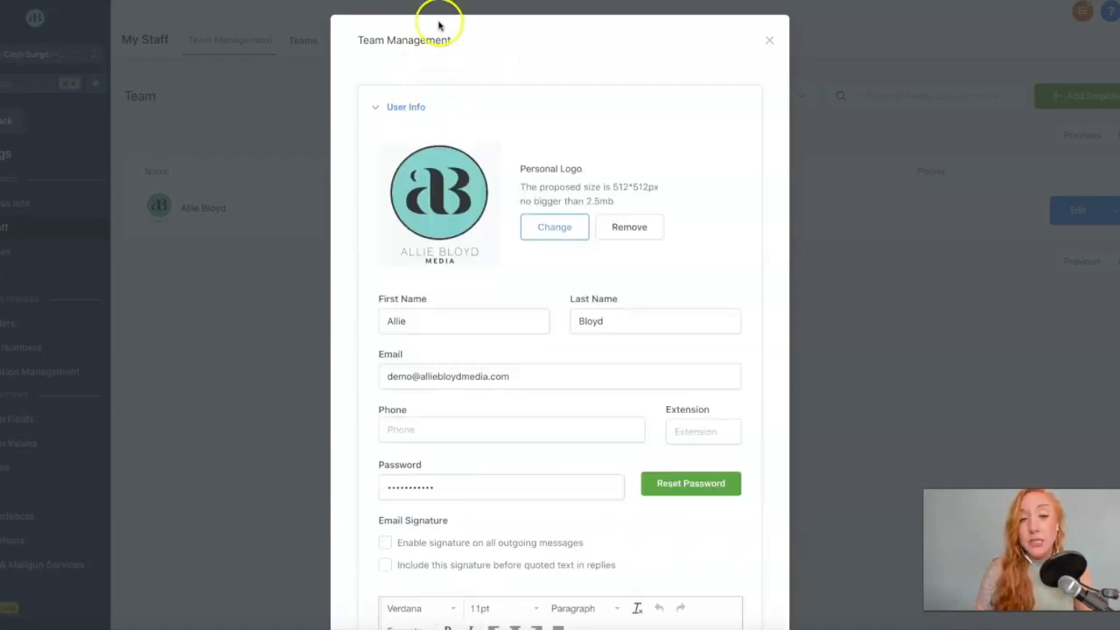
pyautogui.scroll(-3, 429, 88)
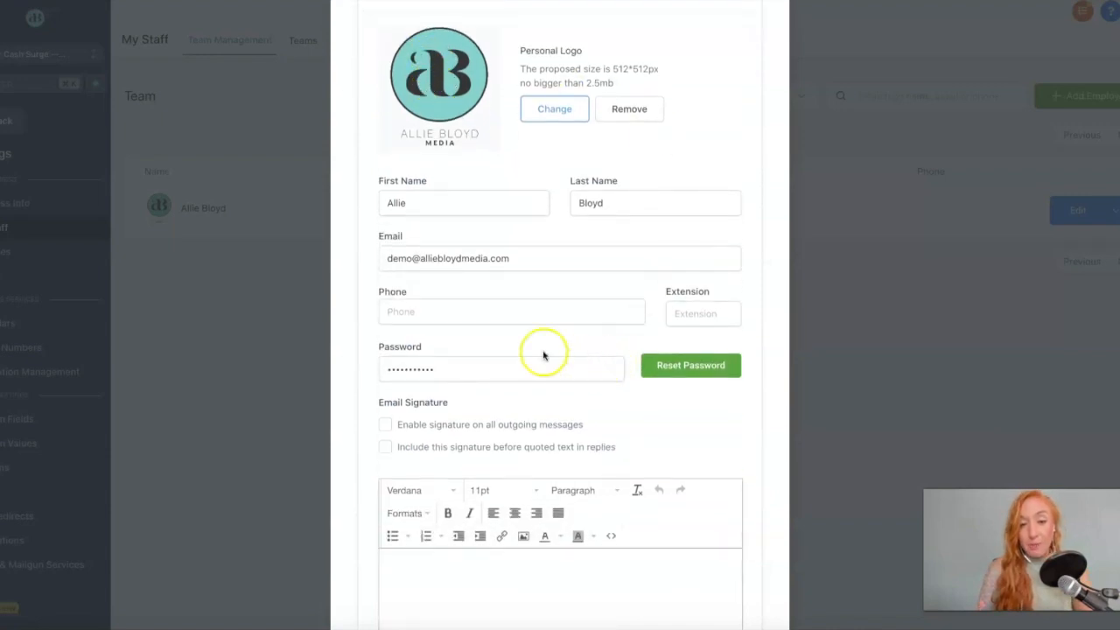
pyautogui.click(392, 316)
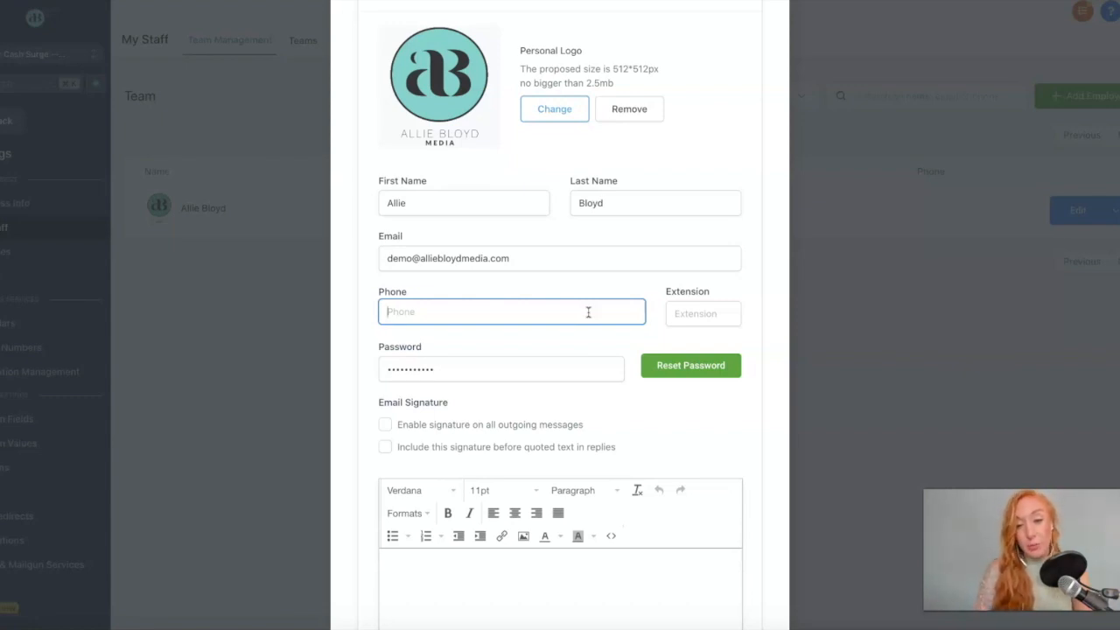
pyautogui.scroll(-2, 570, 369)
pyautogui.scroll(-3, 571, 372)
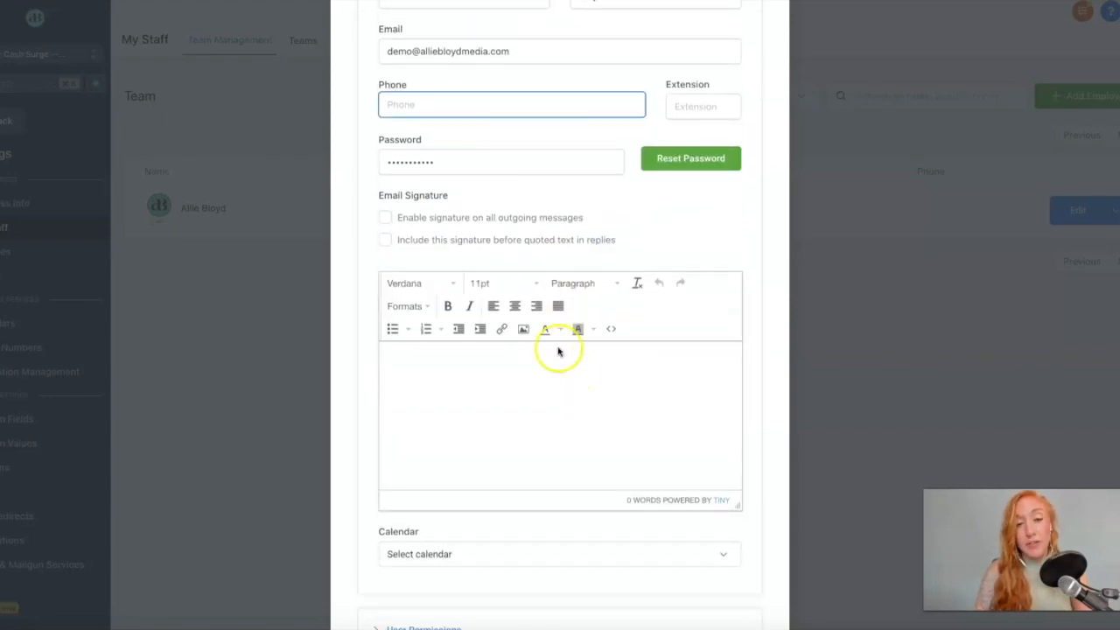
# Enable the email signature for all outgoing messages and scroll down to the Calendar dropdown.
pyautogui.click(385, 210)
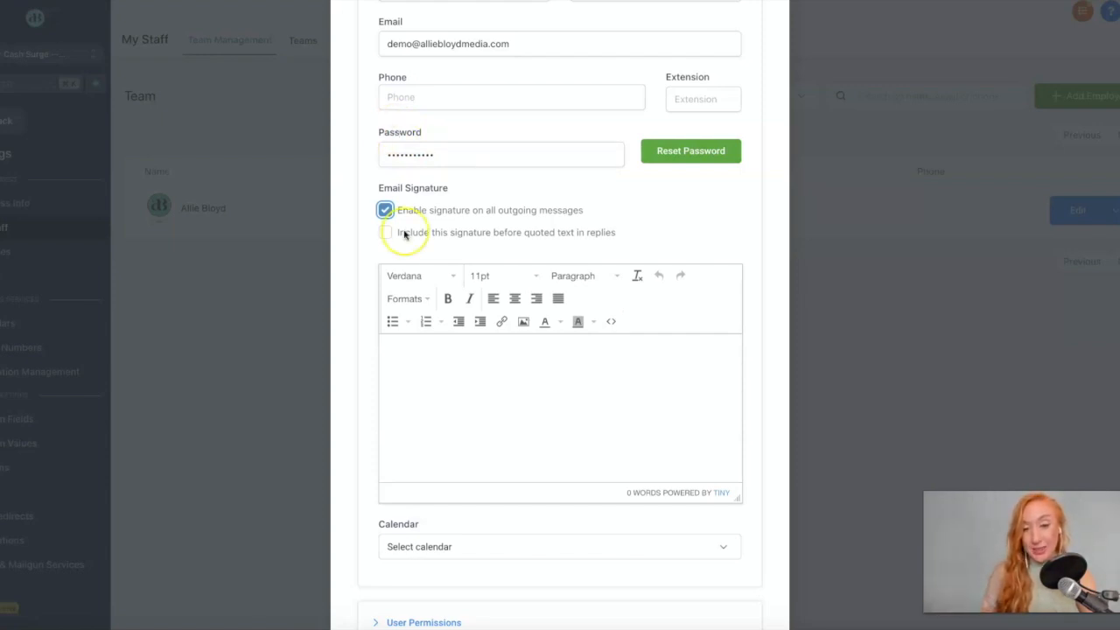
pyautogui.scroll(-2, 403, 233)
pyautogui.scroll(-1, 406, 263)
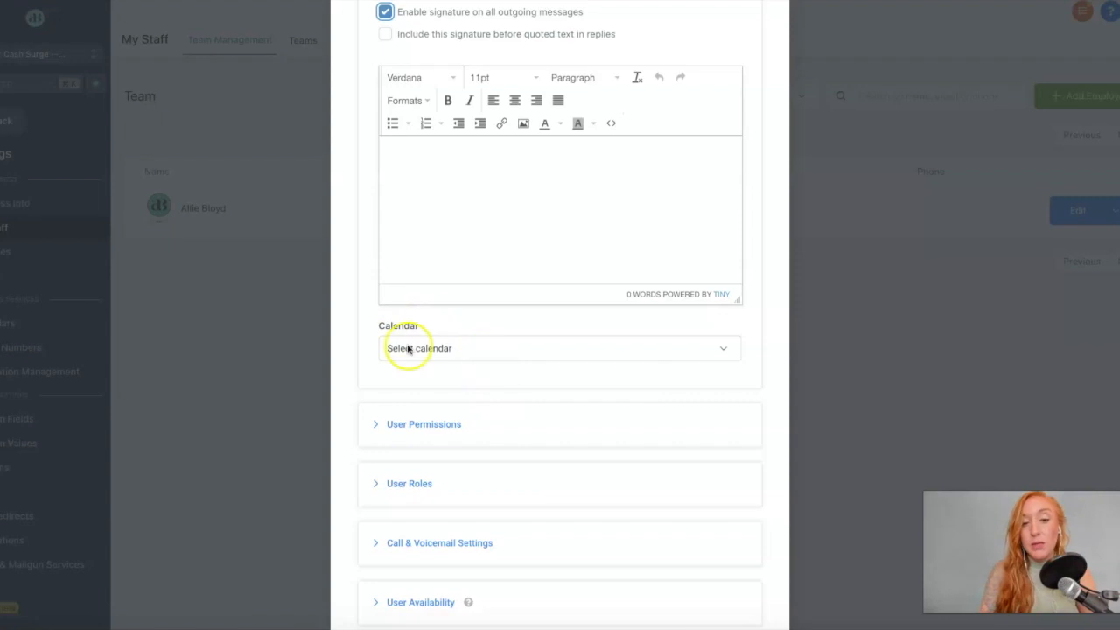
# Expand User Permissions and review the toggles: all on except Only assigned data.
pyautogui.click(490, 425)
pyautogui.scroll(-3, 490, 425)
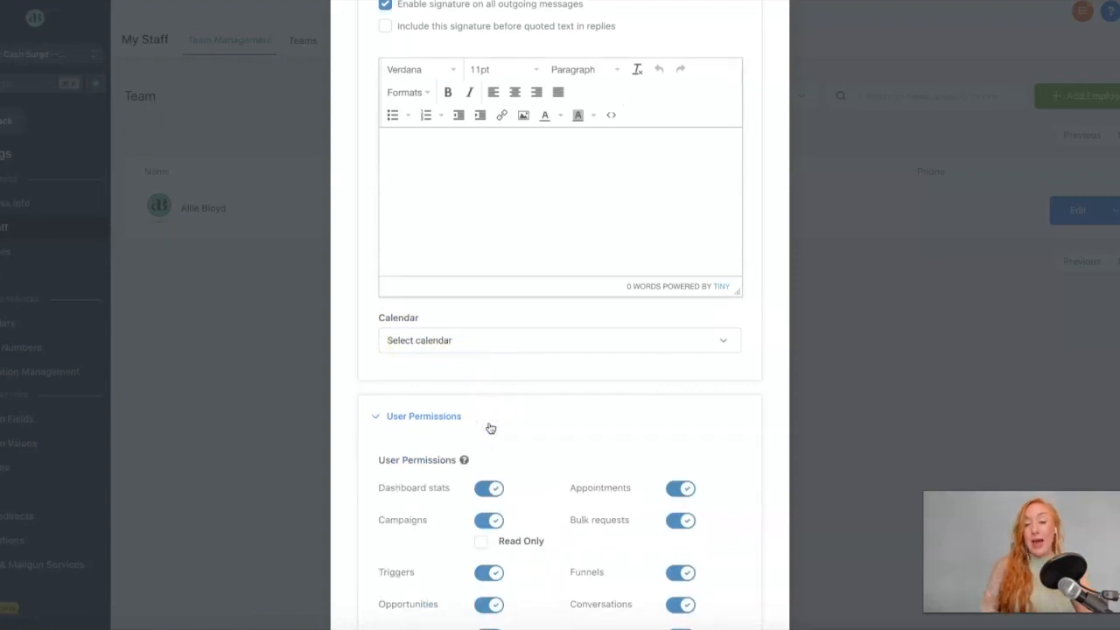
pyautogui.scroll(-3, 490, 427)
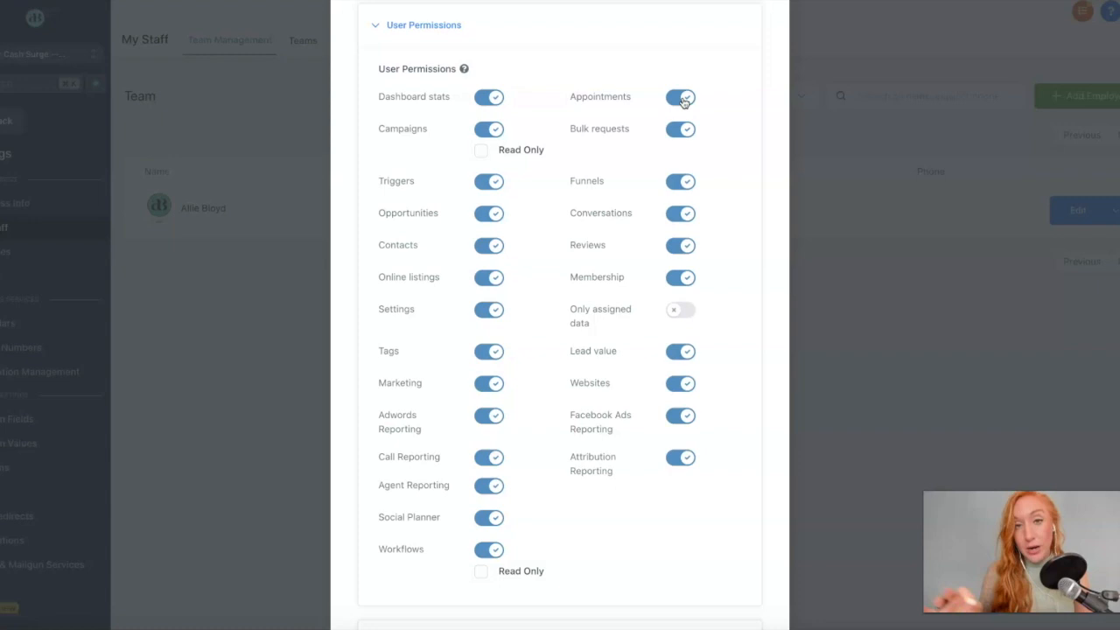
pyautogui.scroll(-2, 684, 102)
pyautogui.scroll(2, 684, 102)
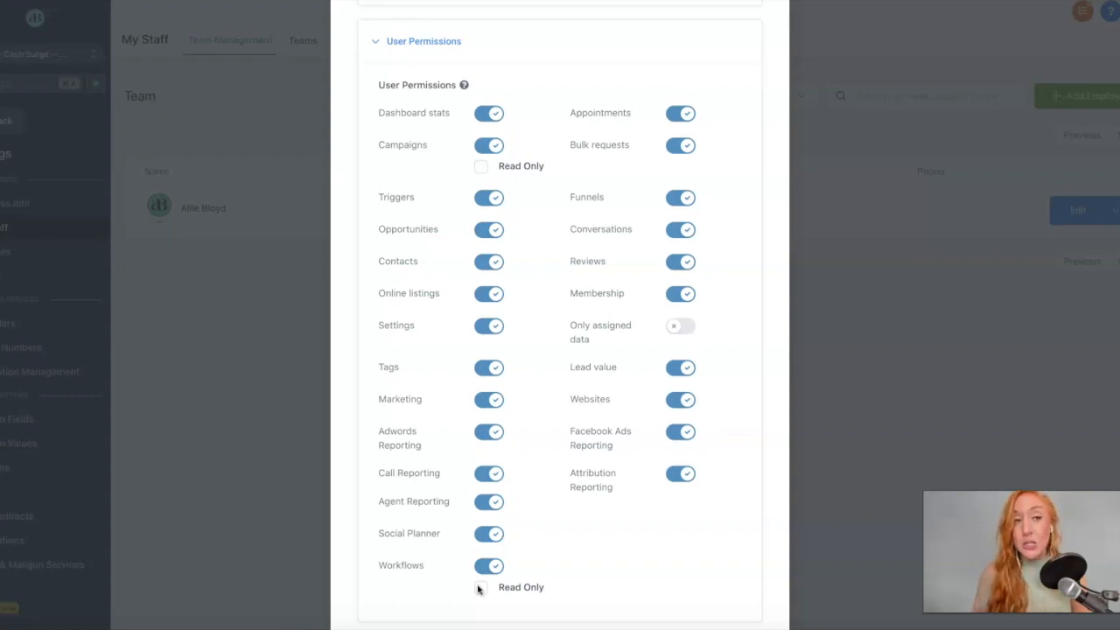
pyautogui.scroll(-5, 478, 589)
# Expand User Roles and confirm Admin is the only role, then expand Call & Voicemail Settings.
pyautogui.click(493, 455)
pyautogui.scroll(-3, 496, 470)
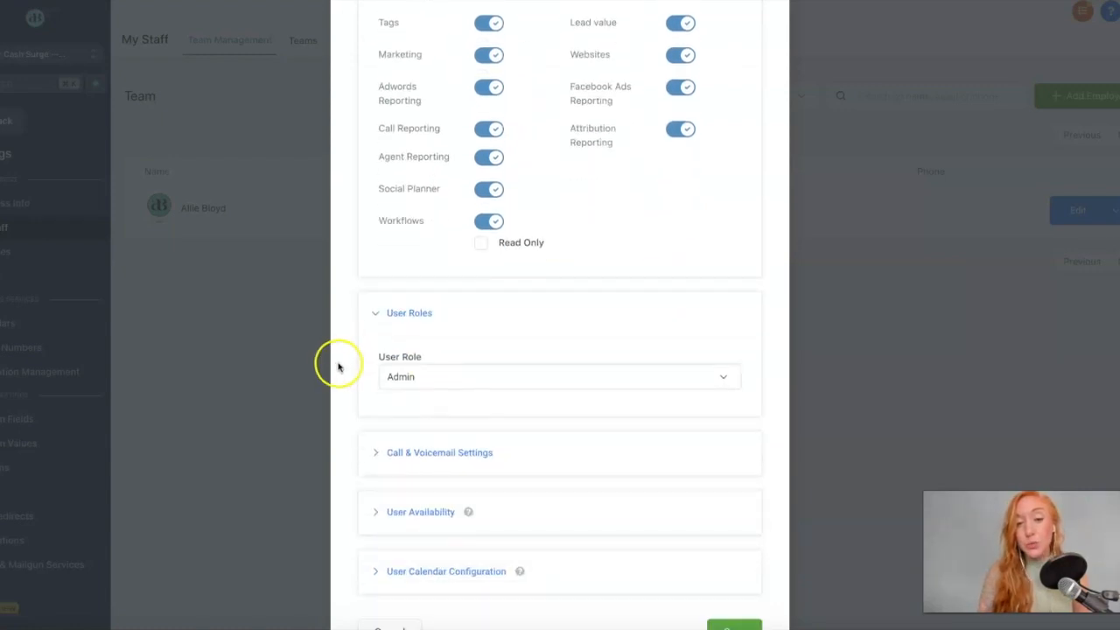
pyautogui.click(452, 370)
pyautogui.scroll(-1, 432, 373)
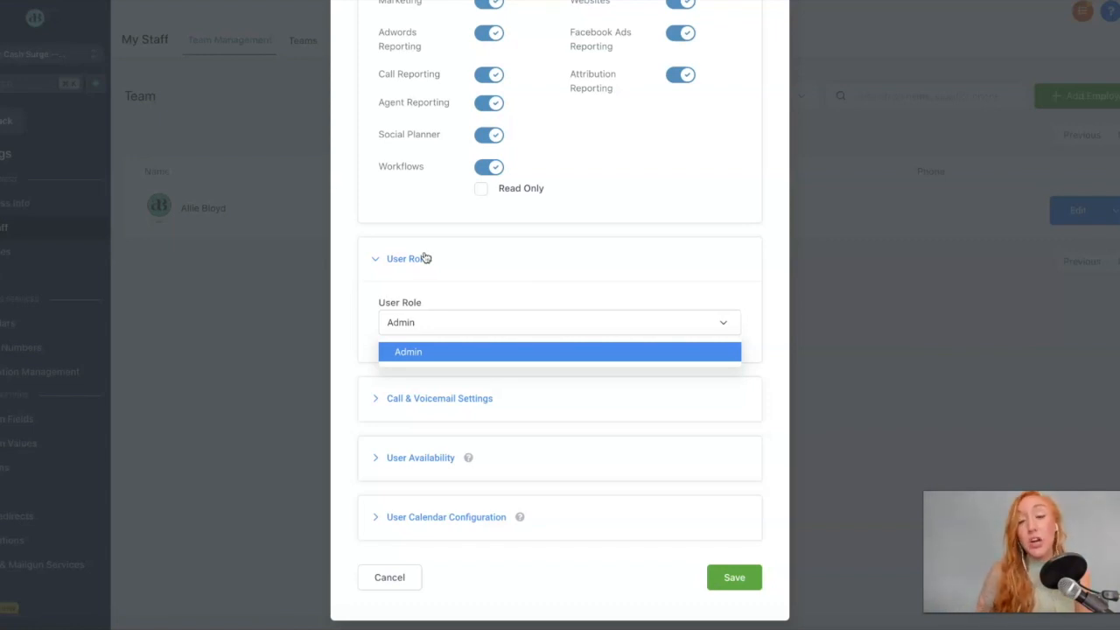
pyautogui.scroll(3, 494, 123)
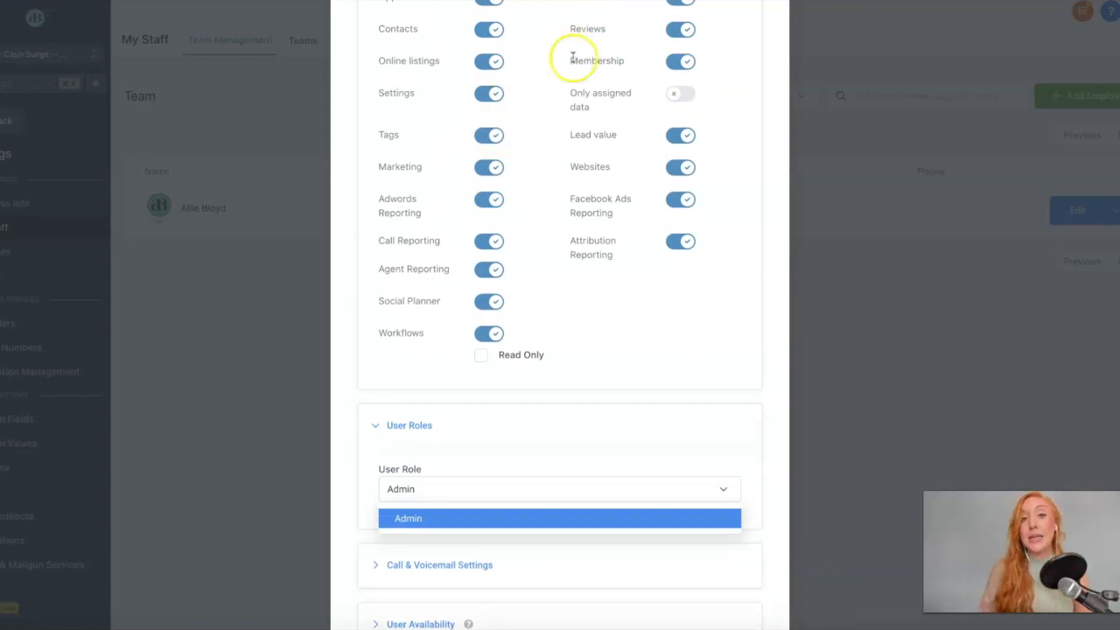
pyautogui.scroll(-3, 552, 170)
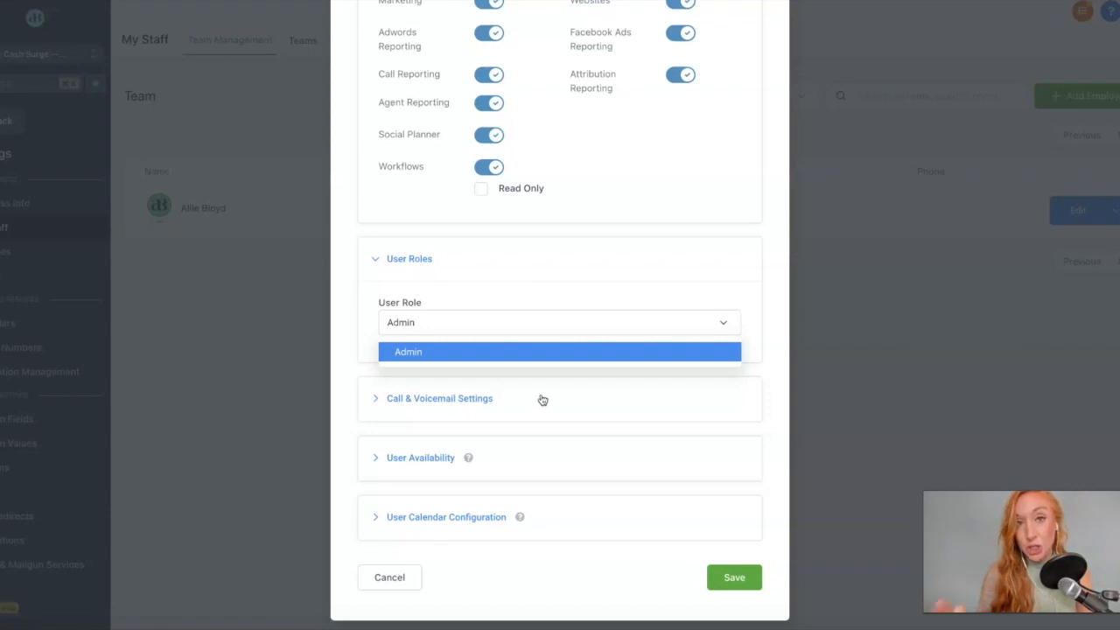
pyautogui.click(542, 400)
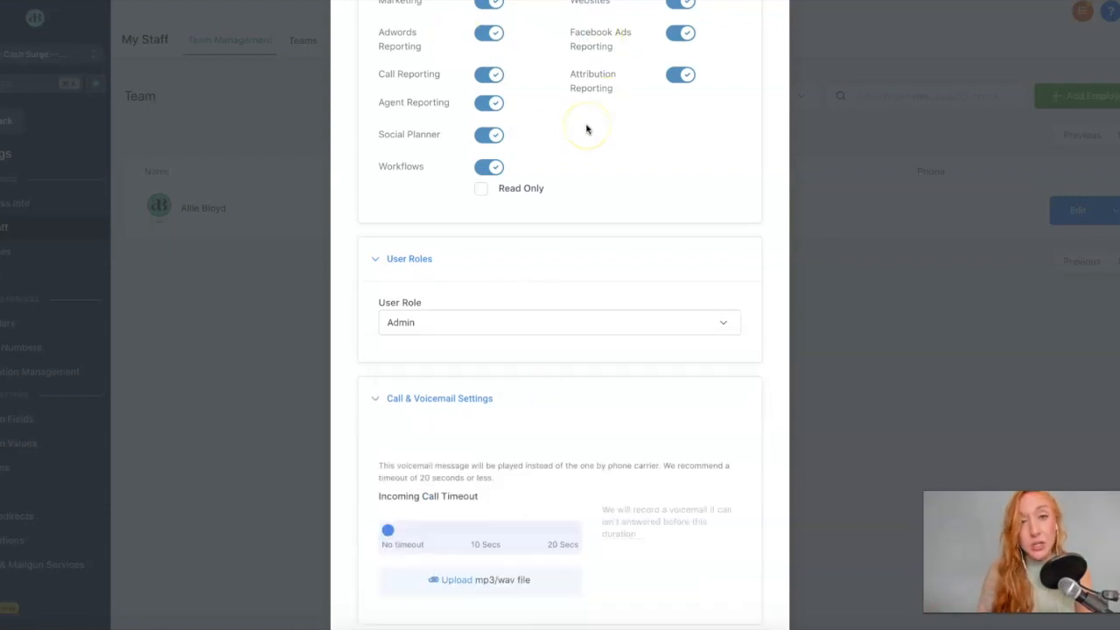
# Expand User Availability to show Custom meeting location, America/New_York time zone and Monday–Friday hours.
pyautogui.scroll(-3, 586, 130)
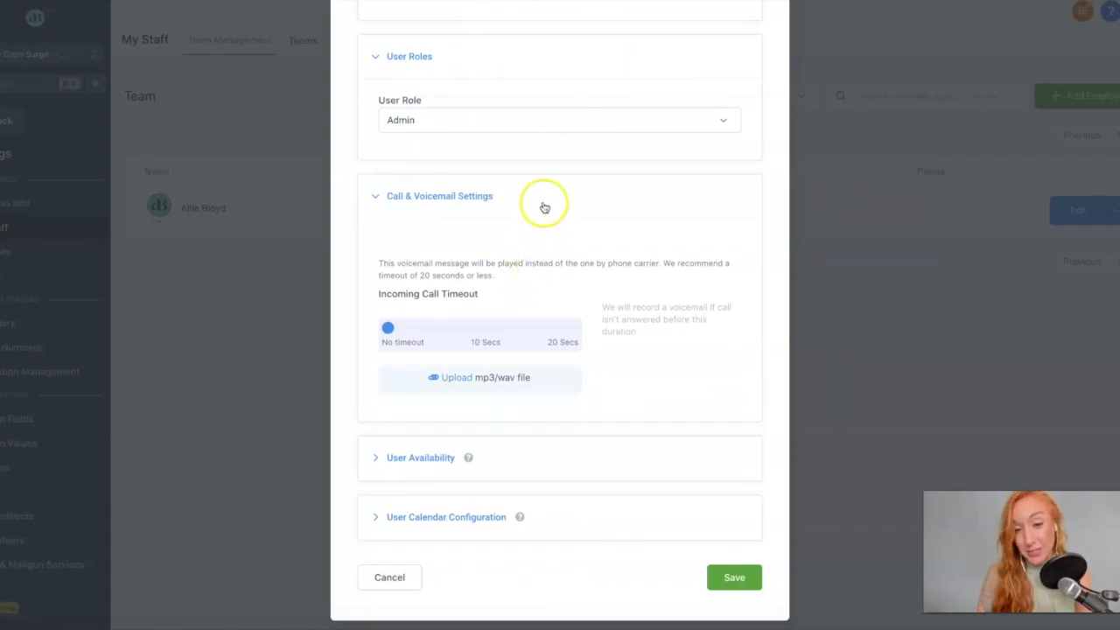
pyautogui.click(536, 451)
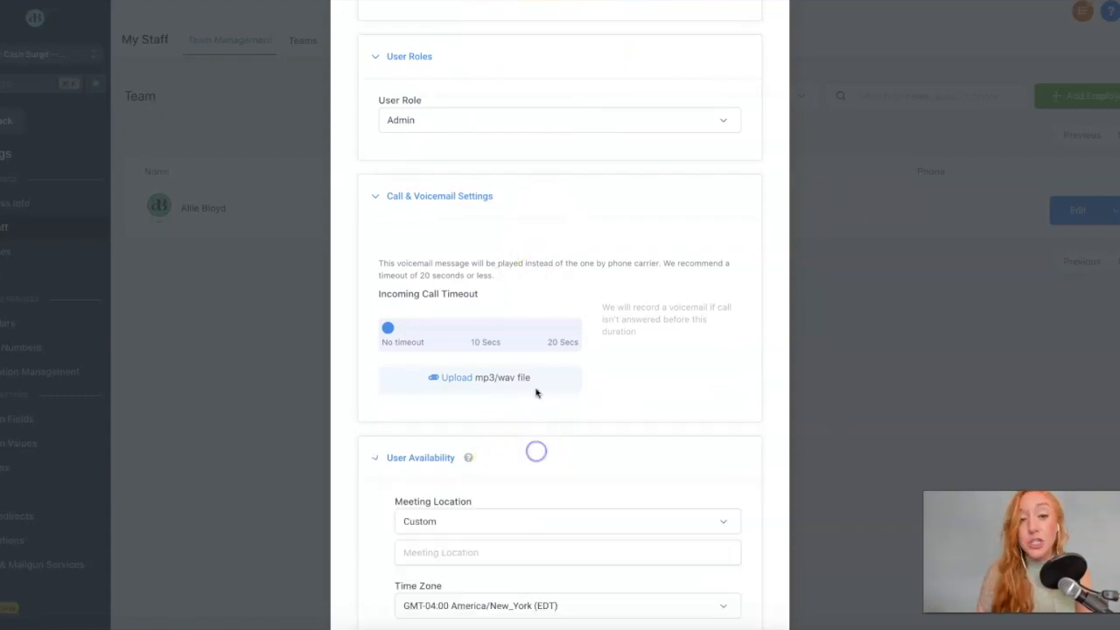
pyautogui.scroll(-2, 536, 394)
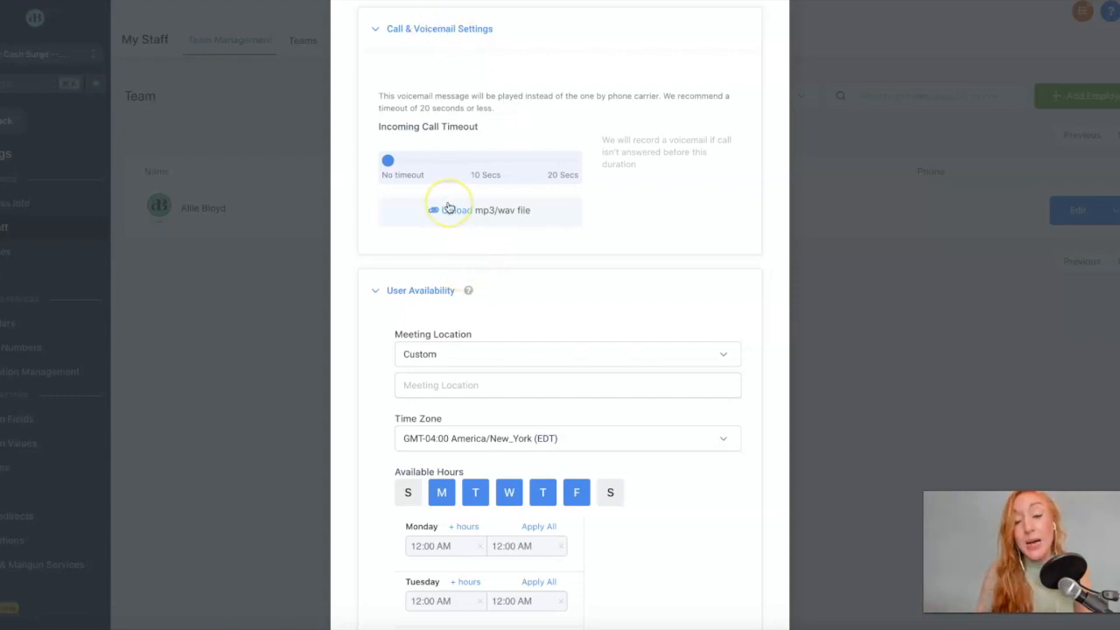
pyautogui.scroll(-2, 490, 316)
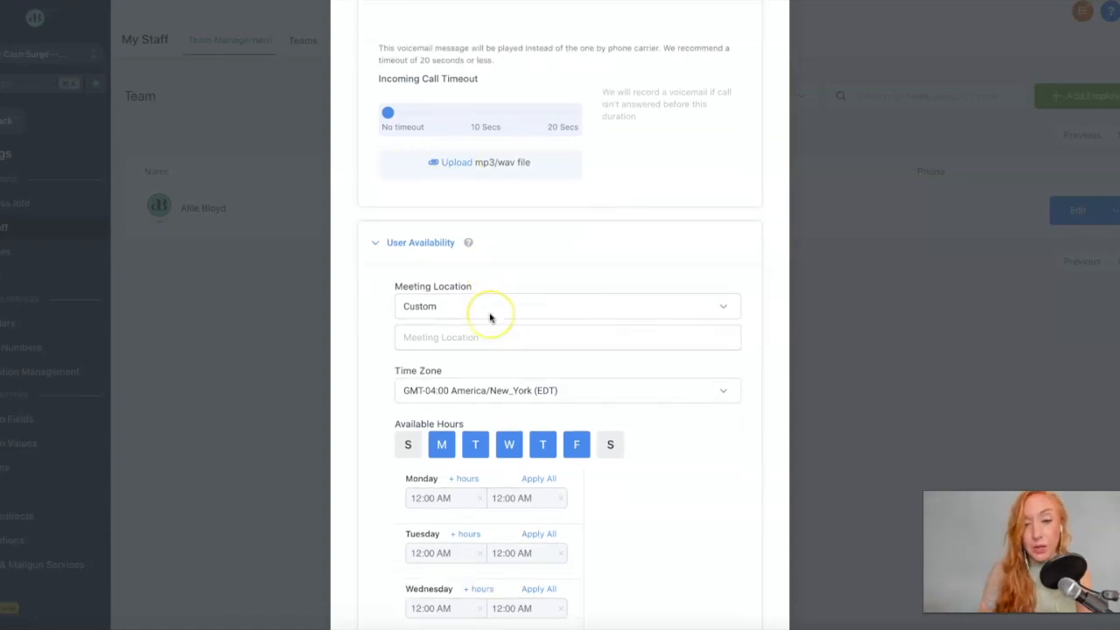
# Review meeting location options, trying Connect Zoom before settling on a Custom location.
pyautogui.click(459, 209)
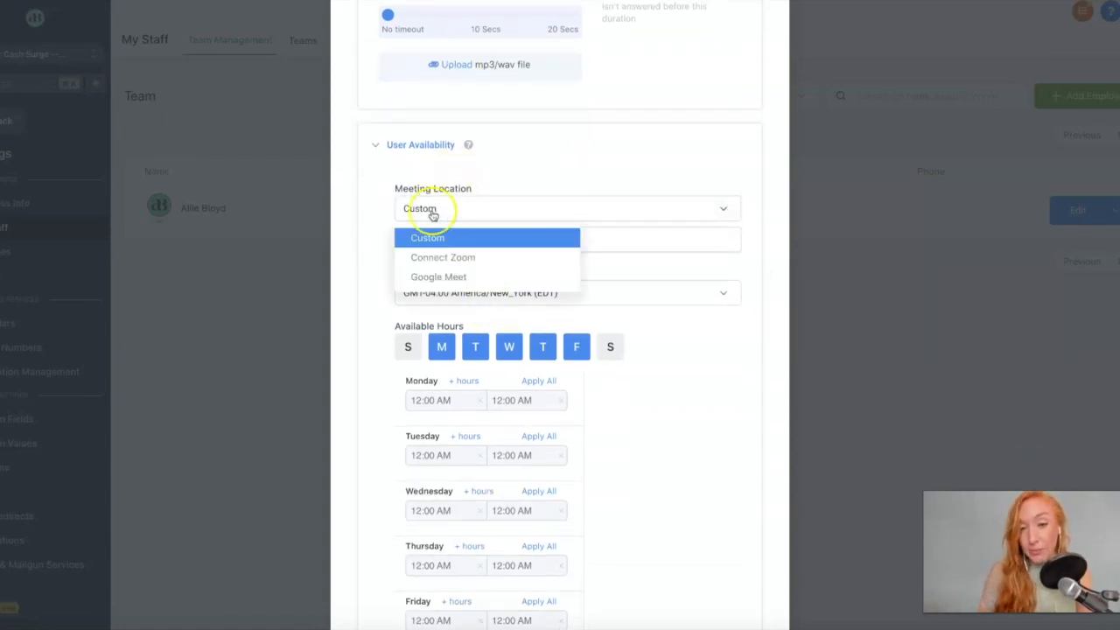
pyautogui.click(436, 256)
pyautogui.click(514, 141)
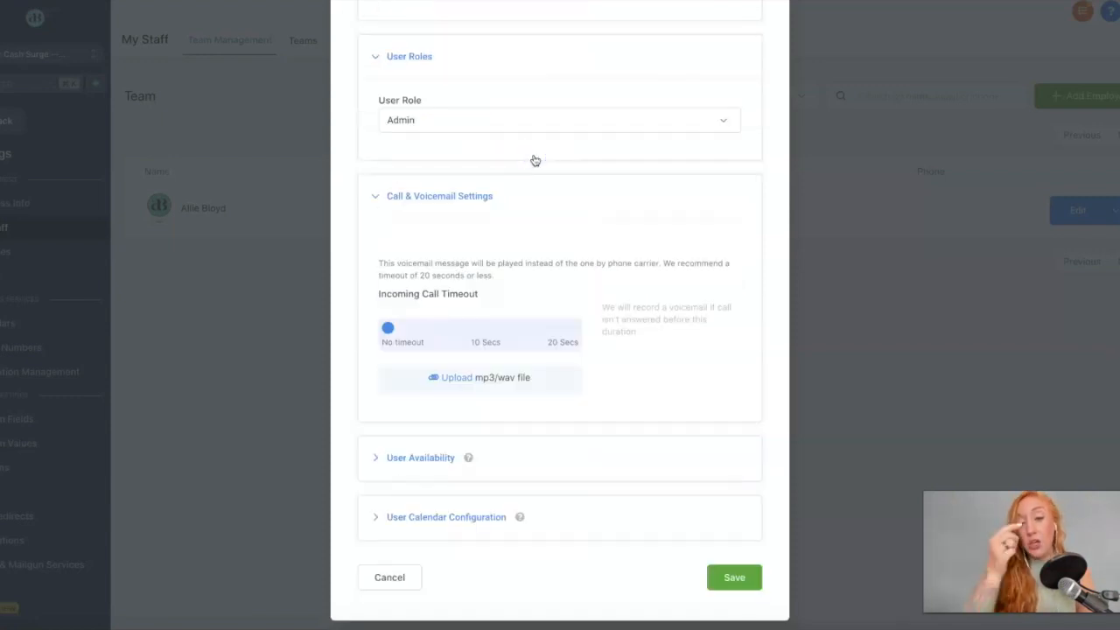
pyautogui.click(502, 451)
pyautogui.click(436, 236)
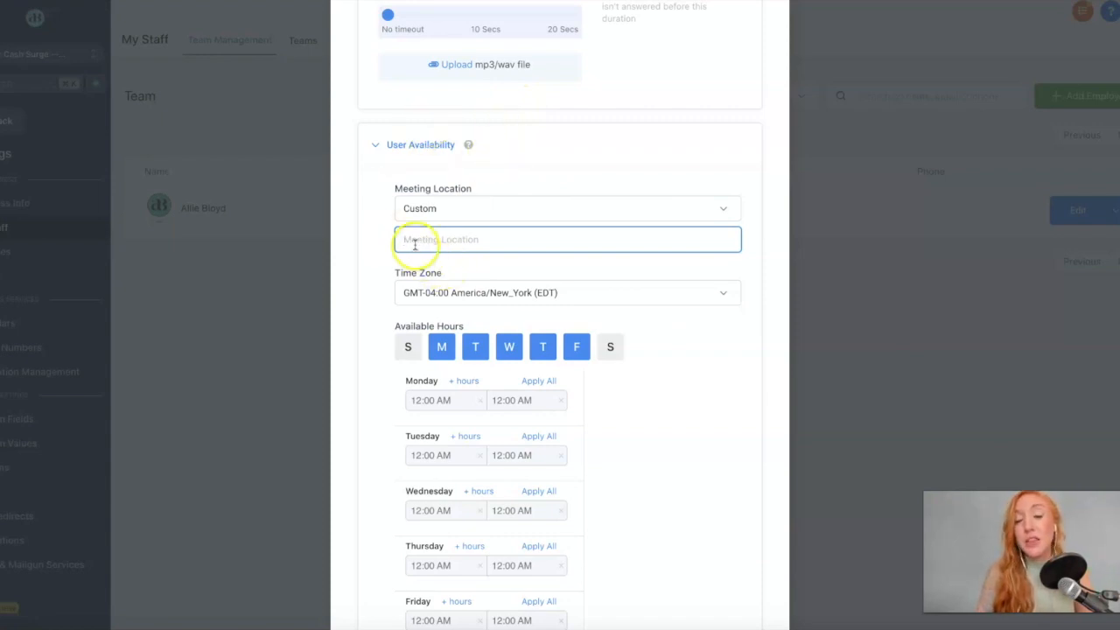
pyautogui.click(532, 246)
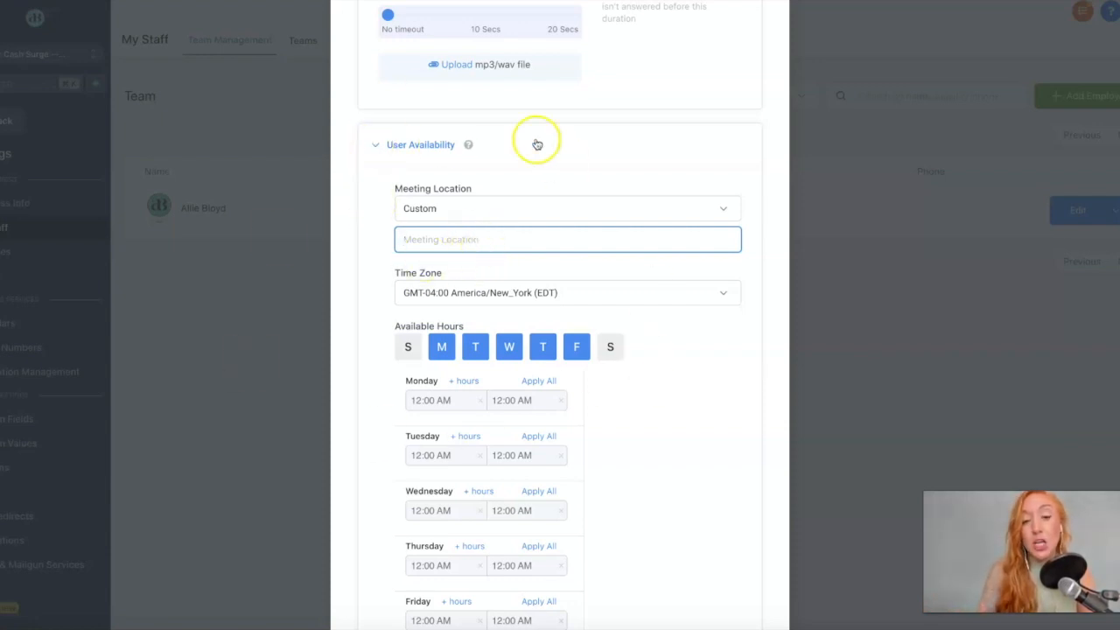
pyautogui.moveTo(405, 241); pyautogui.dragTo(548, 240)
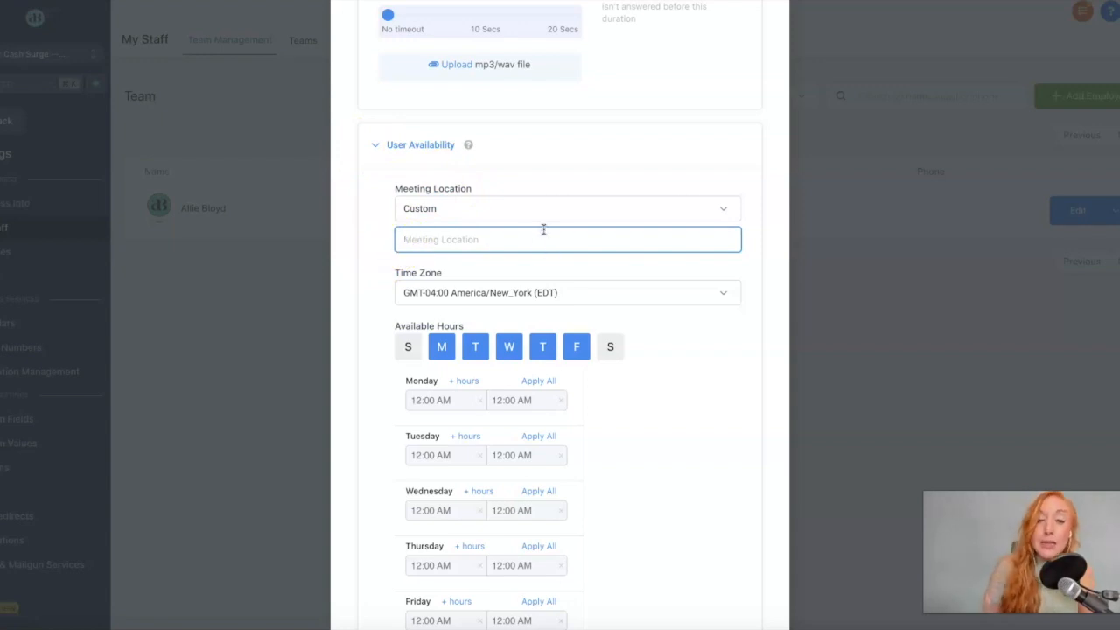
# Scroll past the time zone and weekday hours to reveal the User Calendar Configuration.
pyautogui.scroll(-3, 490, 320)
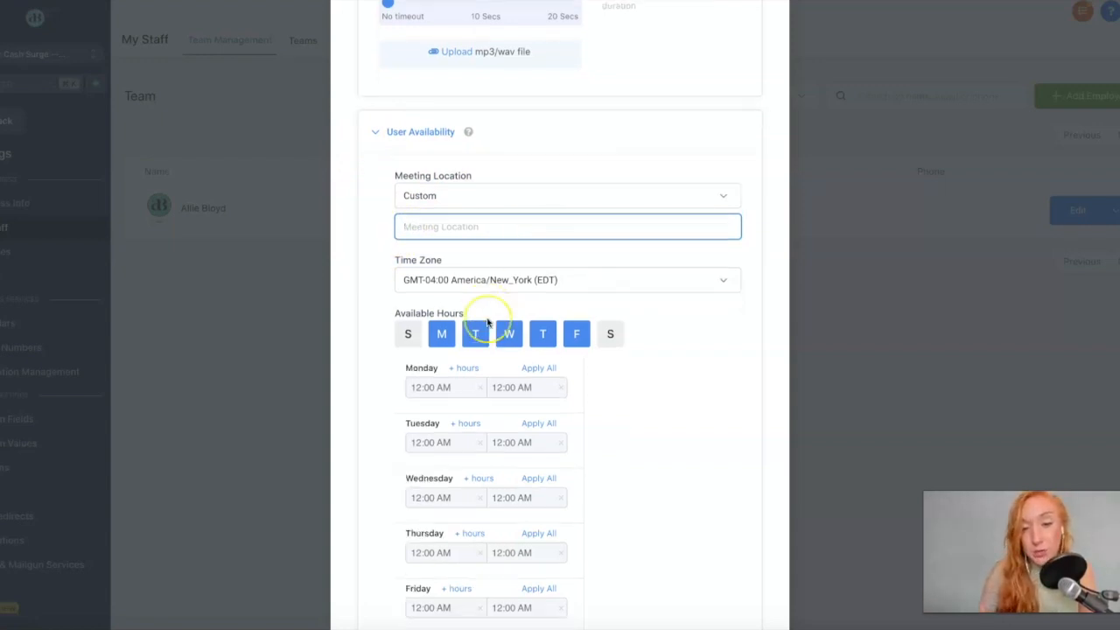
pyautogui.scroll(-1, 625, 280)
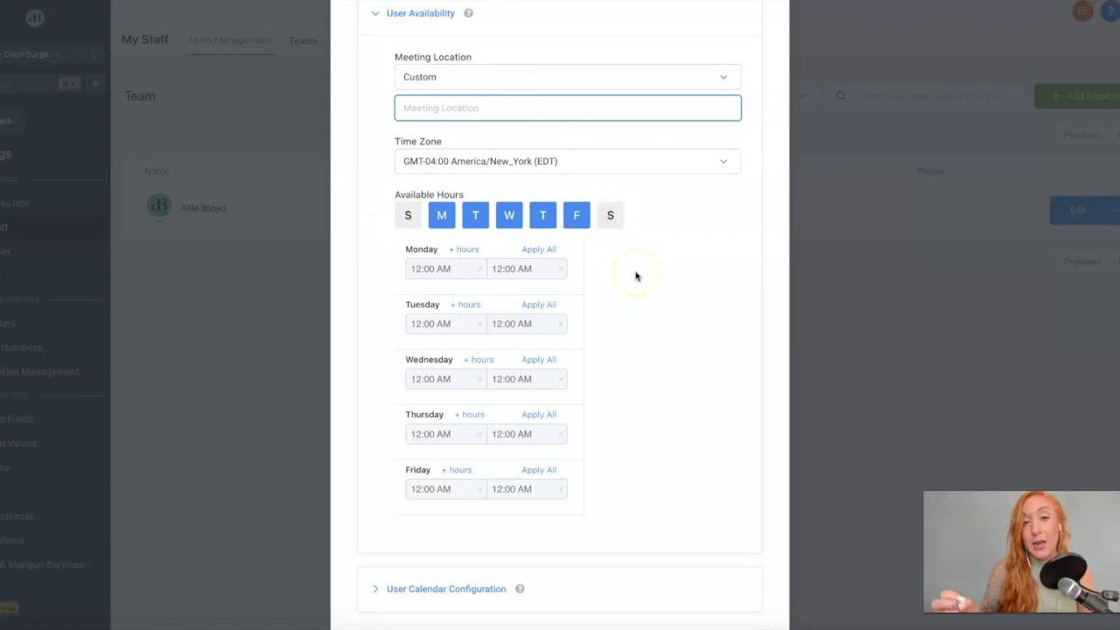
pyautogui.scroll(-1, 644, 232)
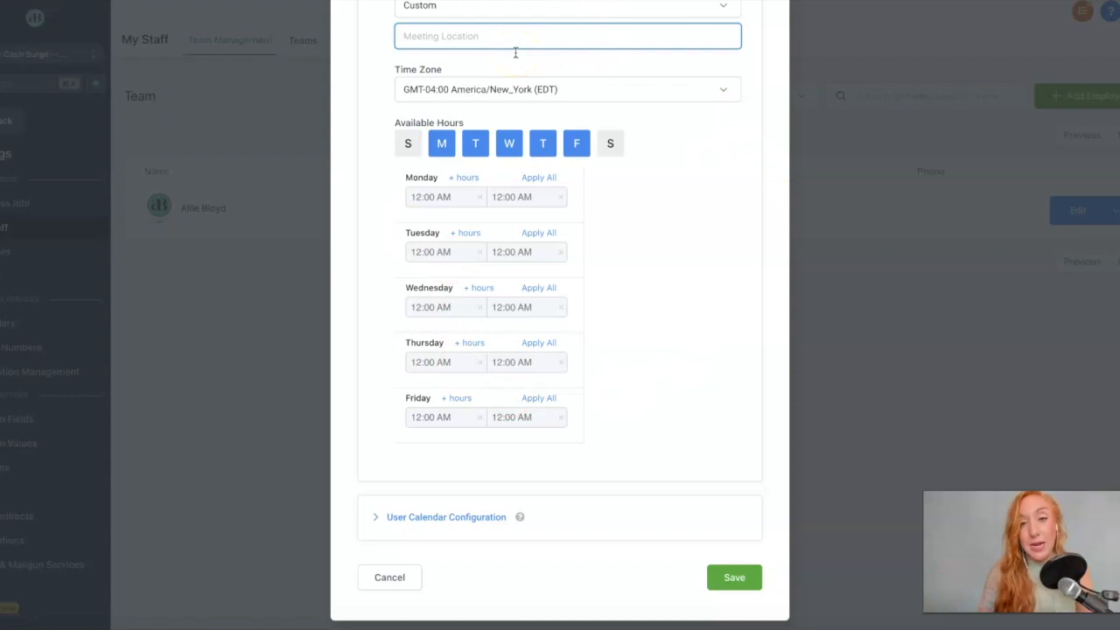
pyautogui.click(584, 517)
# Confirm User Calendar Configuration shows no Google or Outlook accounts, then save the team member's settings.
pyautogui.scroll(-1, 586, 478)
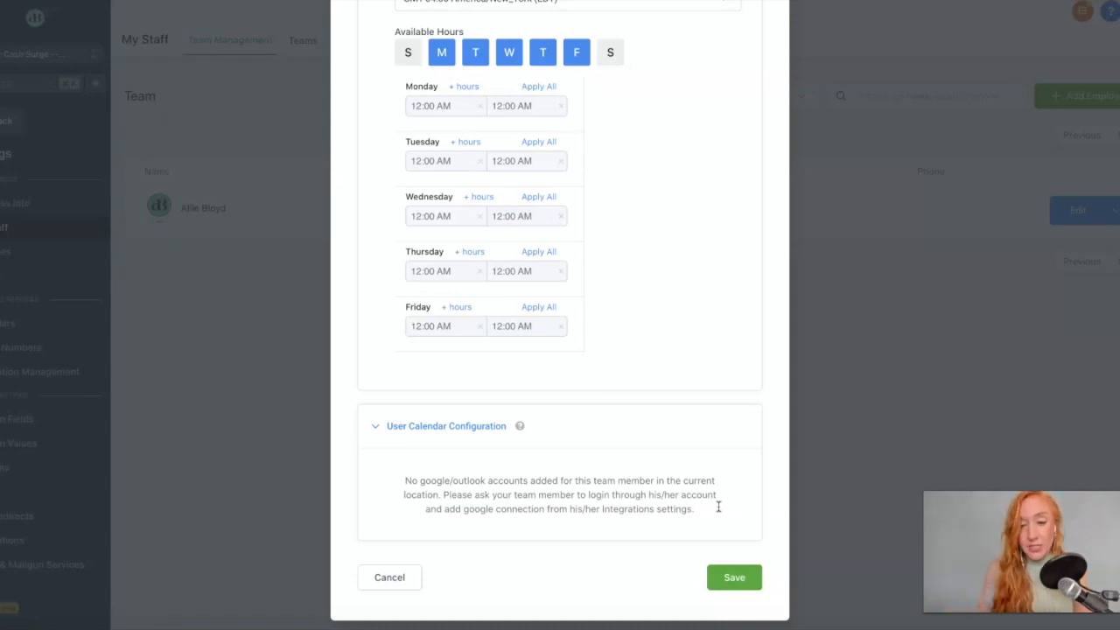
pyautogui.click(751, 577)
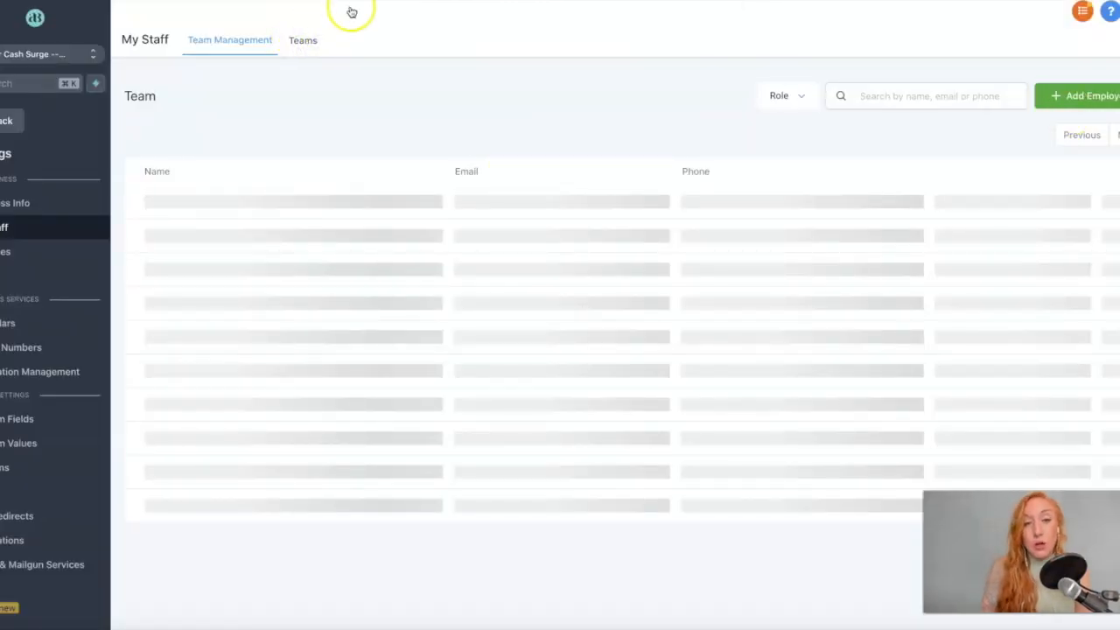
# Switch My Staff to the Teams view, which lists 0 Teams.
pyautogui.click(311, 44)
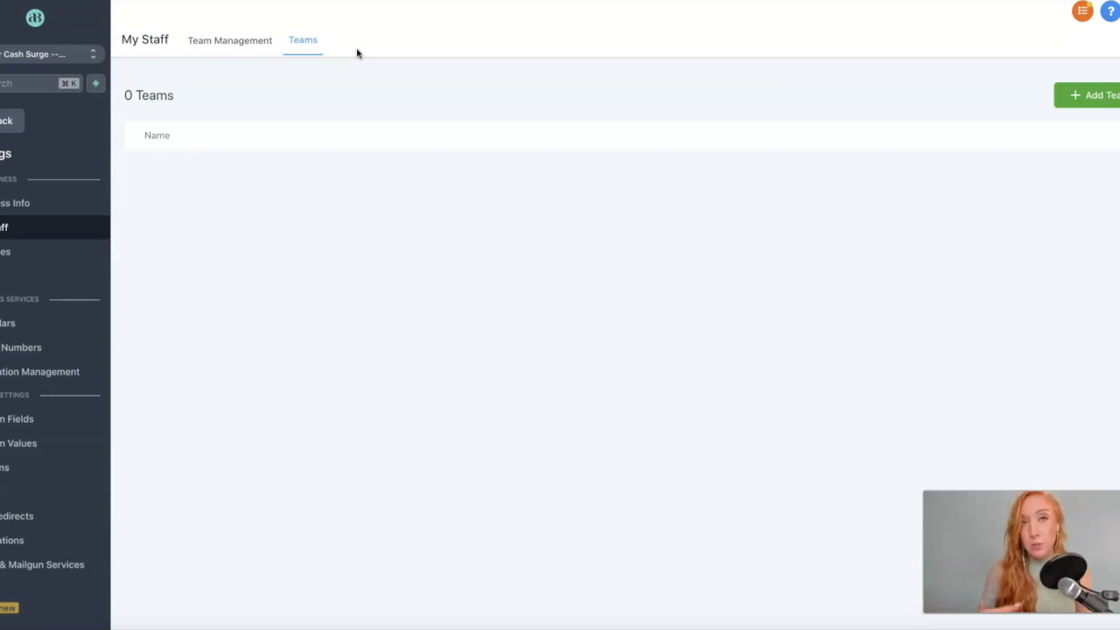
# Review the 72 Hour Cash Surge pipeline's stages under Pipelines and cancel without changes.
pyautogui.click(247, 39)
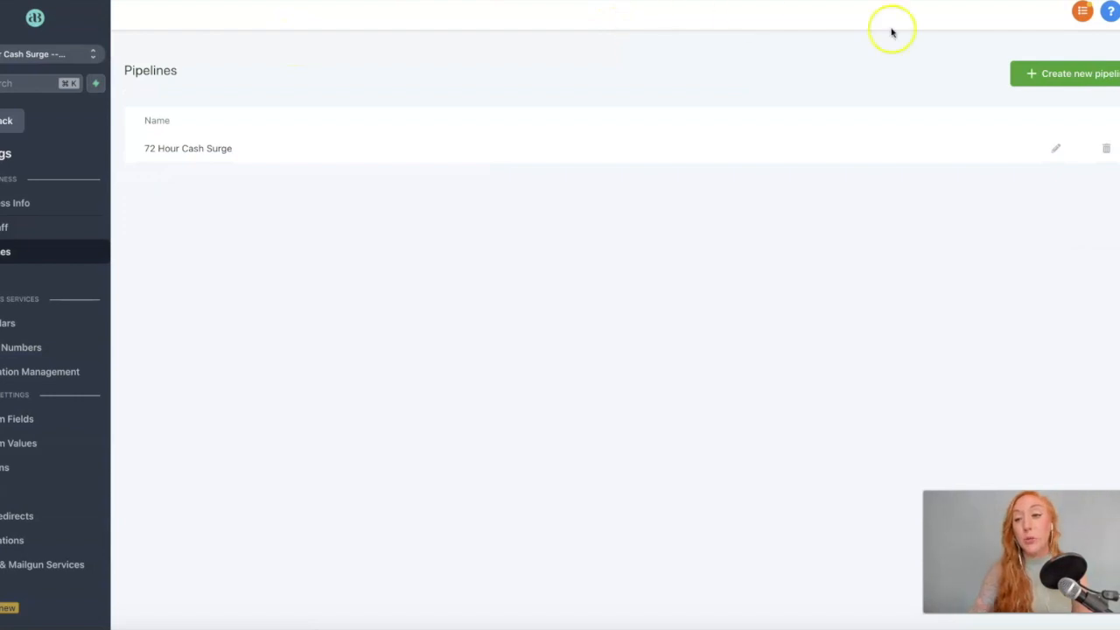
pyautogui.click(1056, 149)
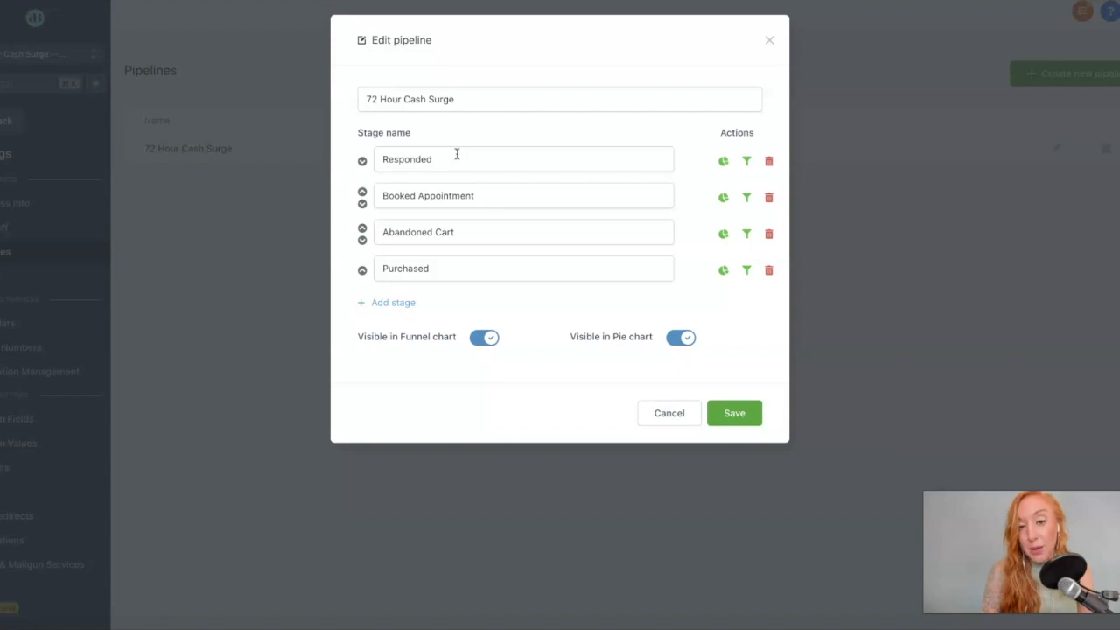
pyautogui.click(670, 415)
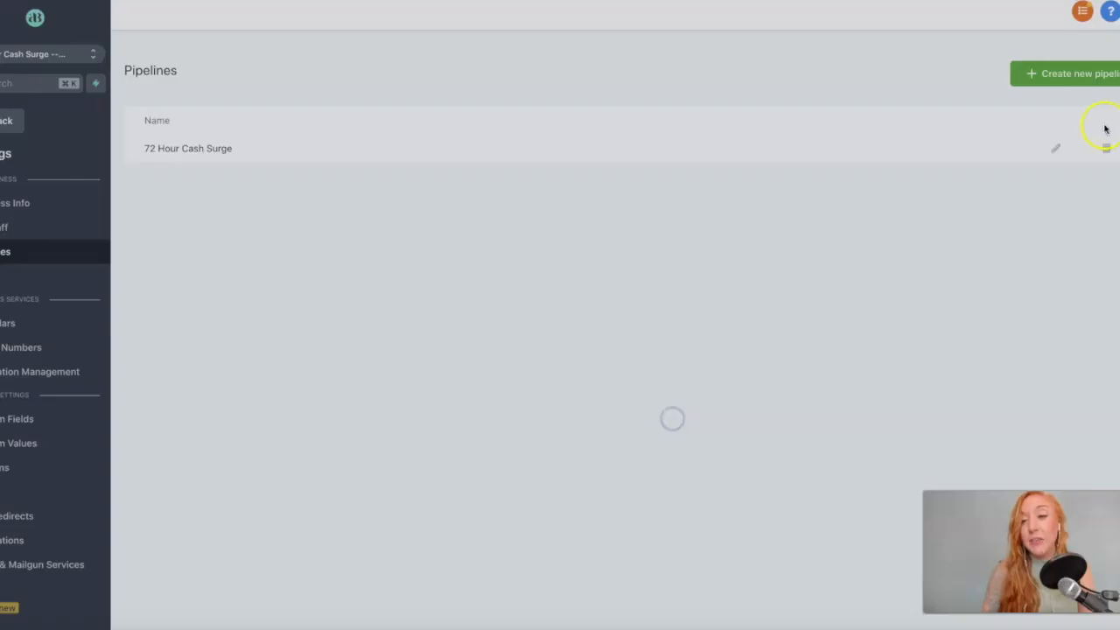
# Start a new pipeline named 'TEST PIPELINE' with a first stage 'Lead'.
pyautogui.click(1113, 79)
pyautogui.click(609, 100)
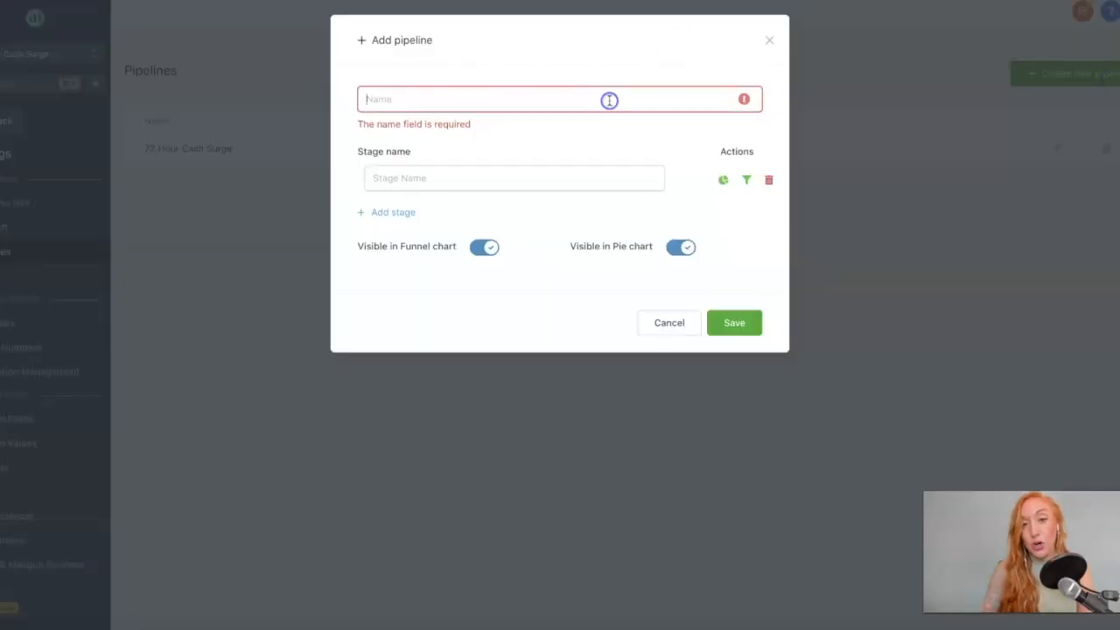
pyautogui.write('TEST')
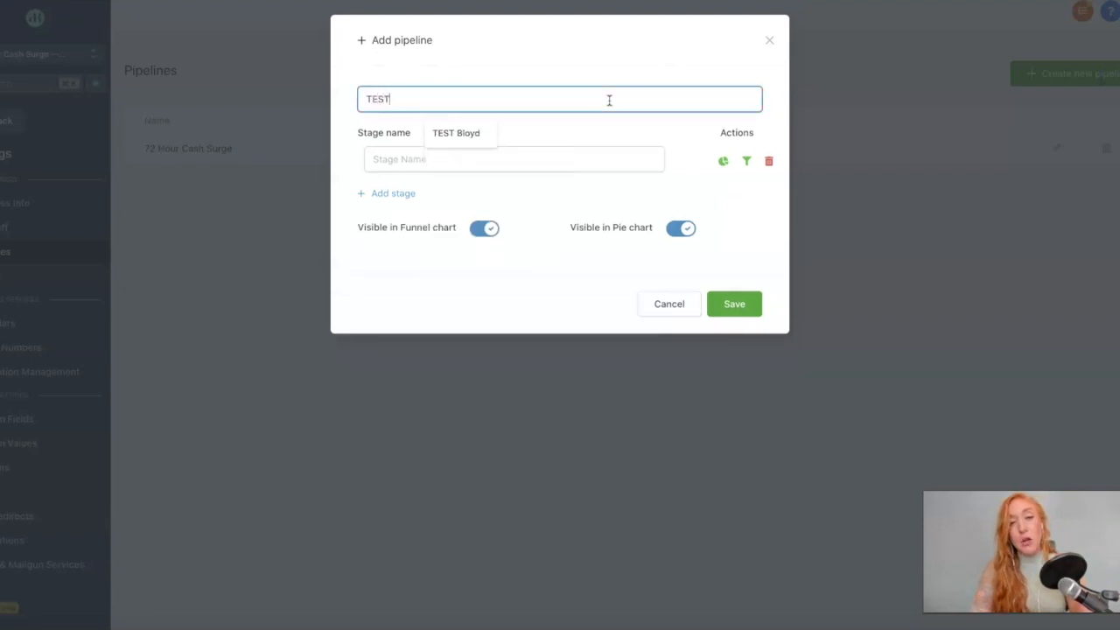
pyautogui.write(' PIPELINE')
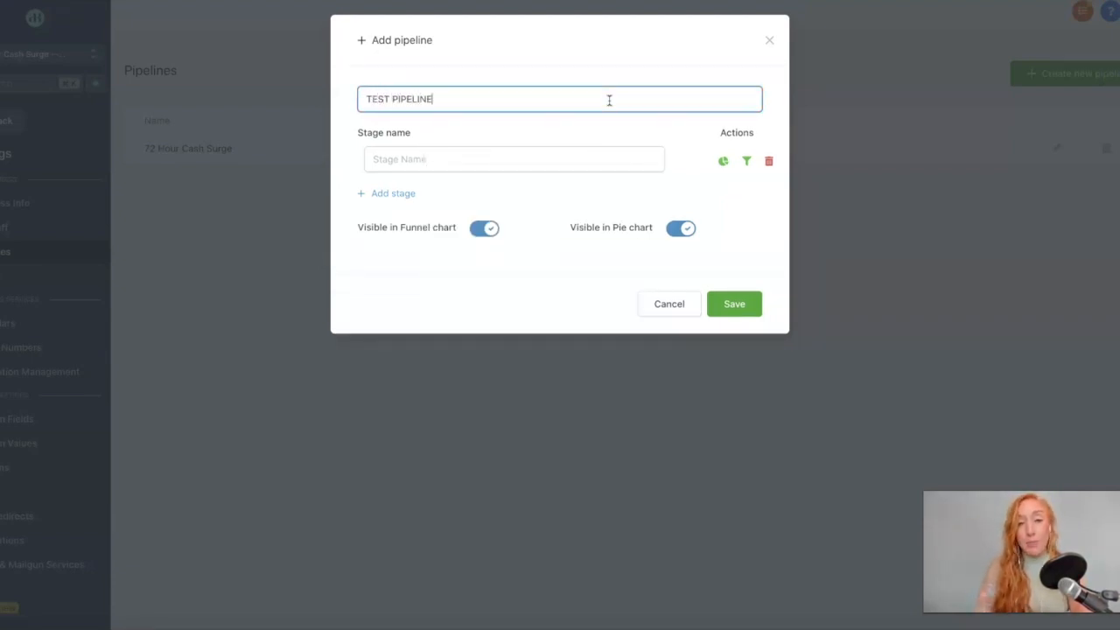
pyautogui.click(535, 158)
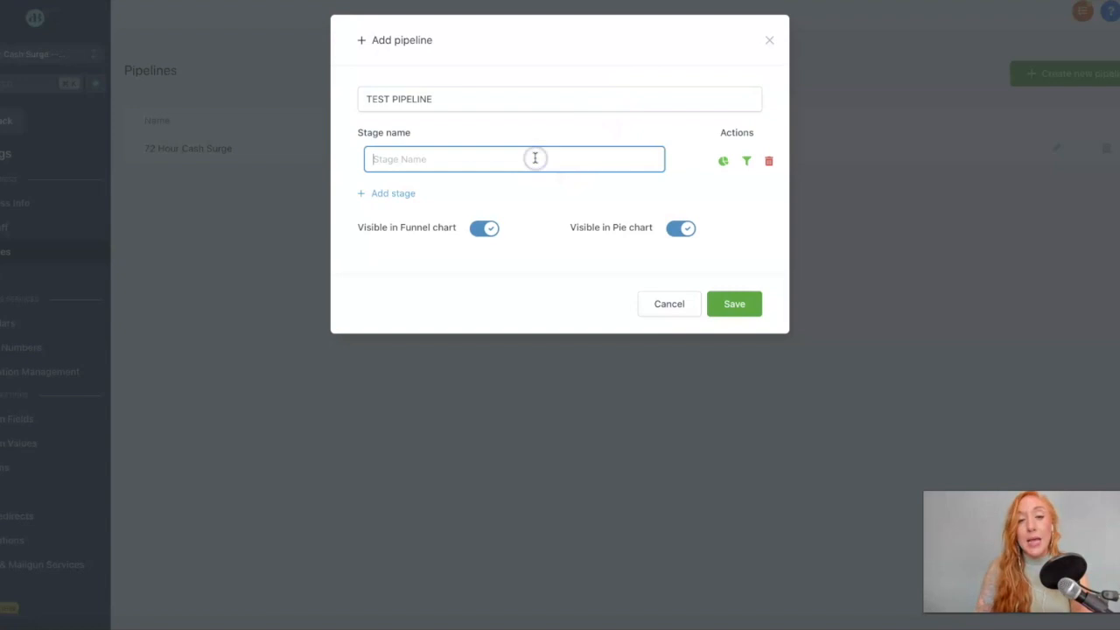
pyautogui.write('Lead')
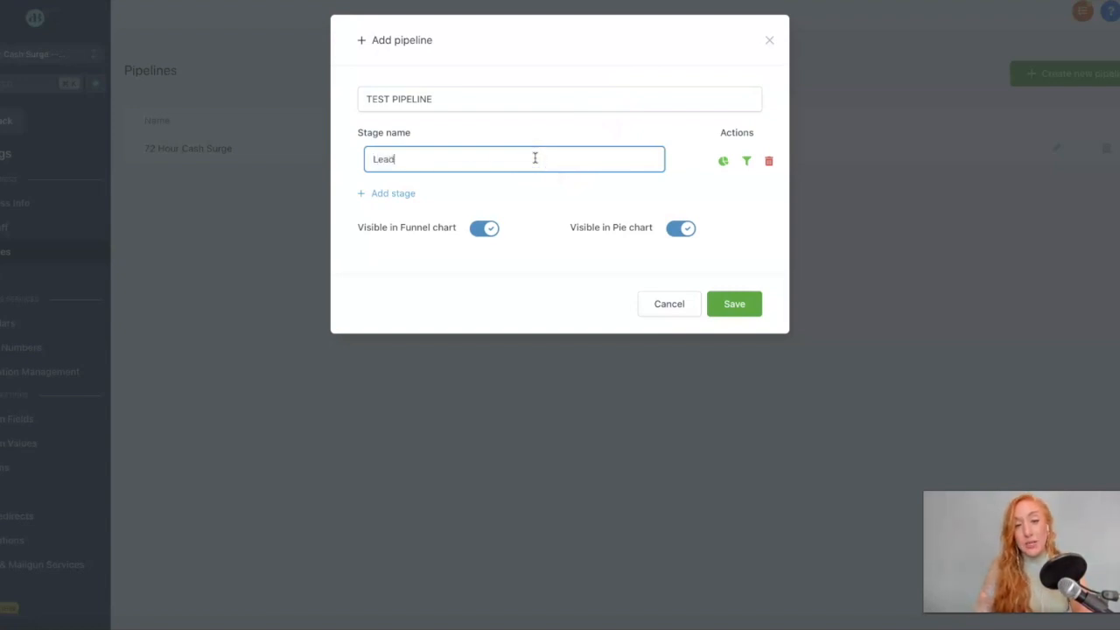
# Add stages 'Contacted, no response' and 'Not a good time to talk'.
pyautogui.click(396, 193)
pyautogui.click(402, 196)
pyautogui.write('C')
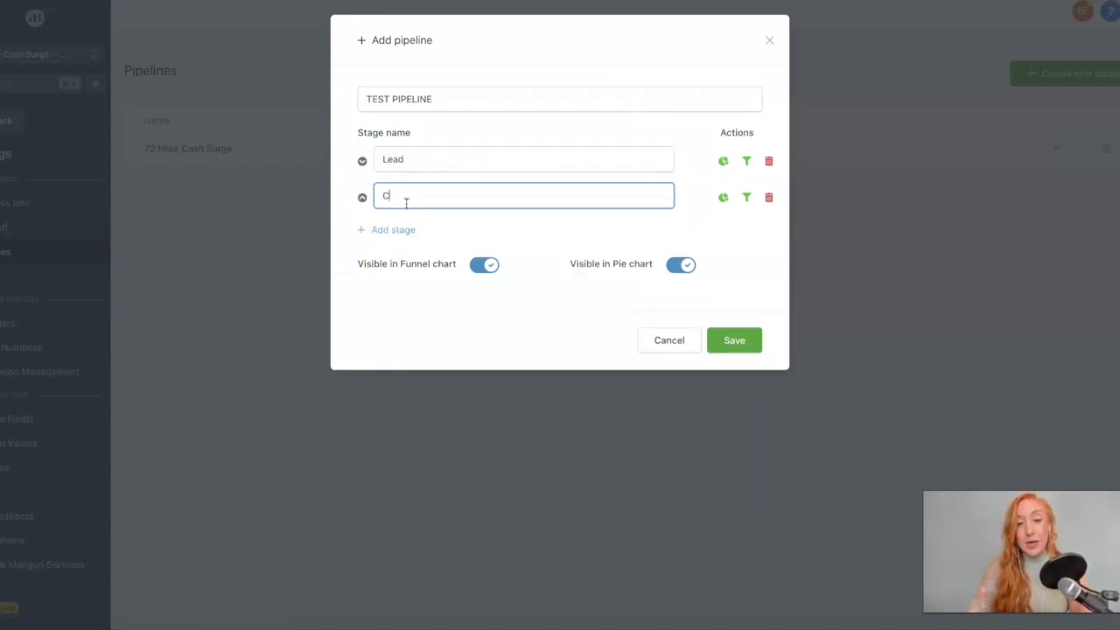
pyautogui.write('ontacted, no')
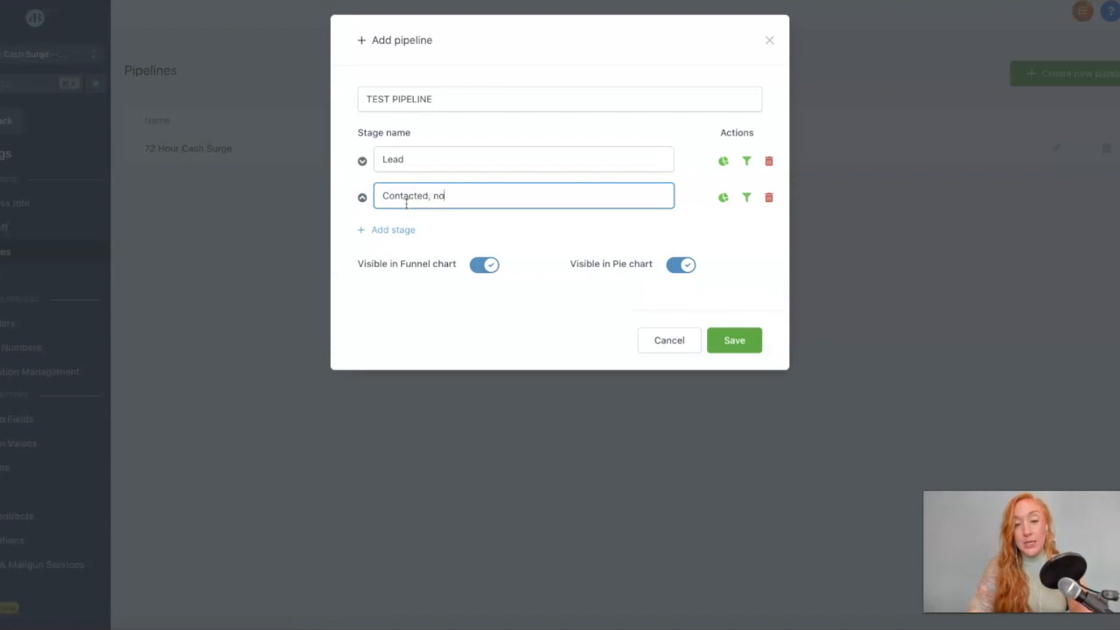
pyautogui.write(' response')
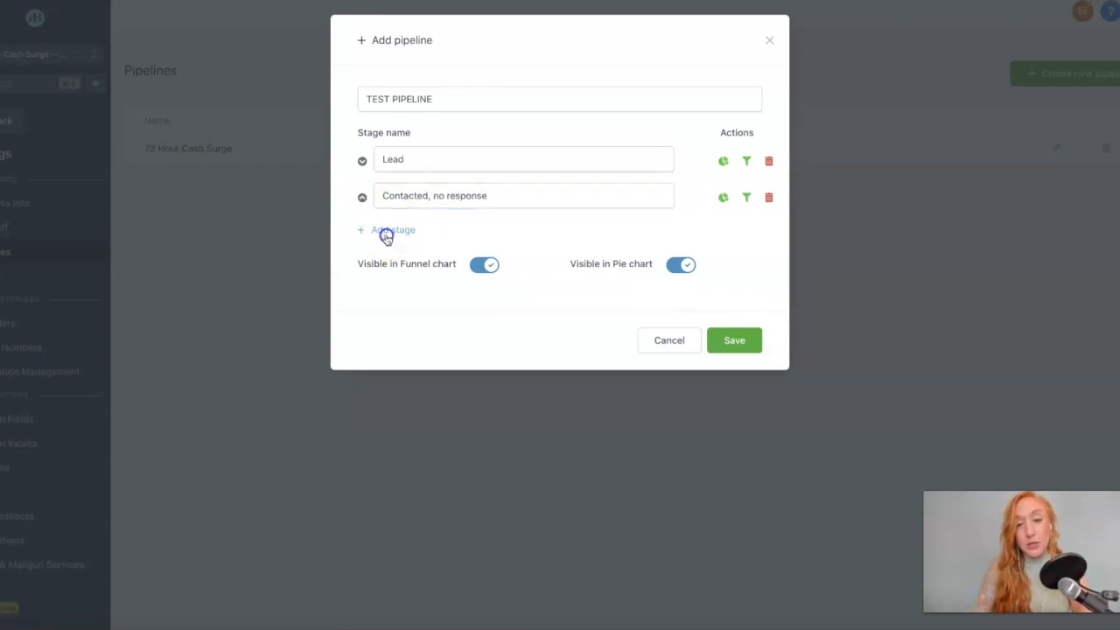
pyautogui.click(390, 230)
pyautogui.click(403, 235)
pyautogui.write('Not a g')
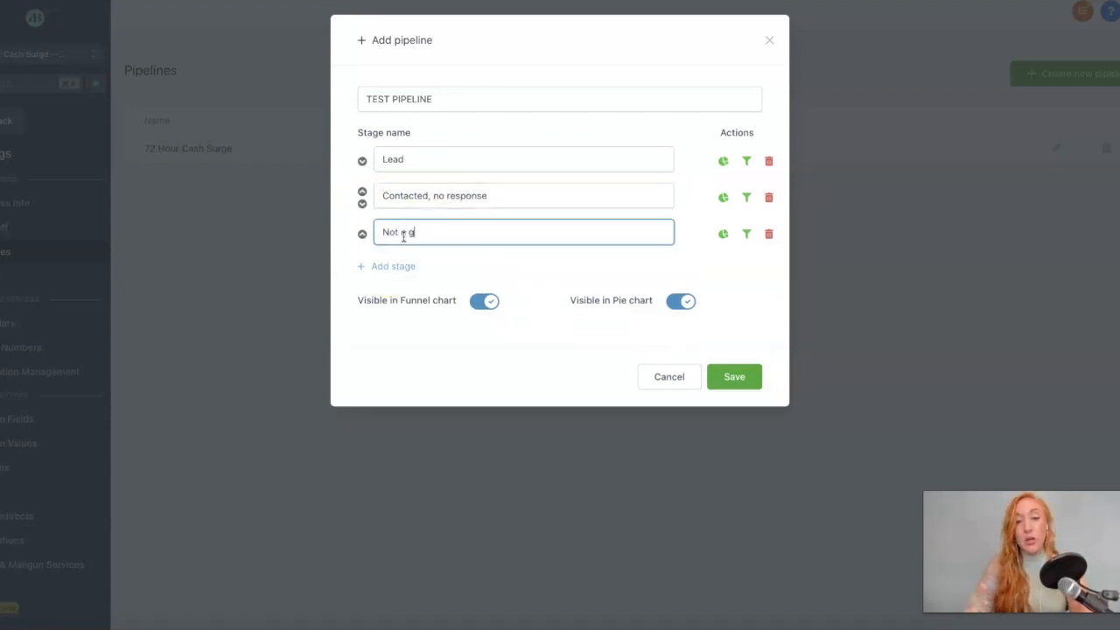
pyautogui.write('ood time to talk')
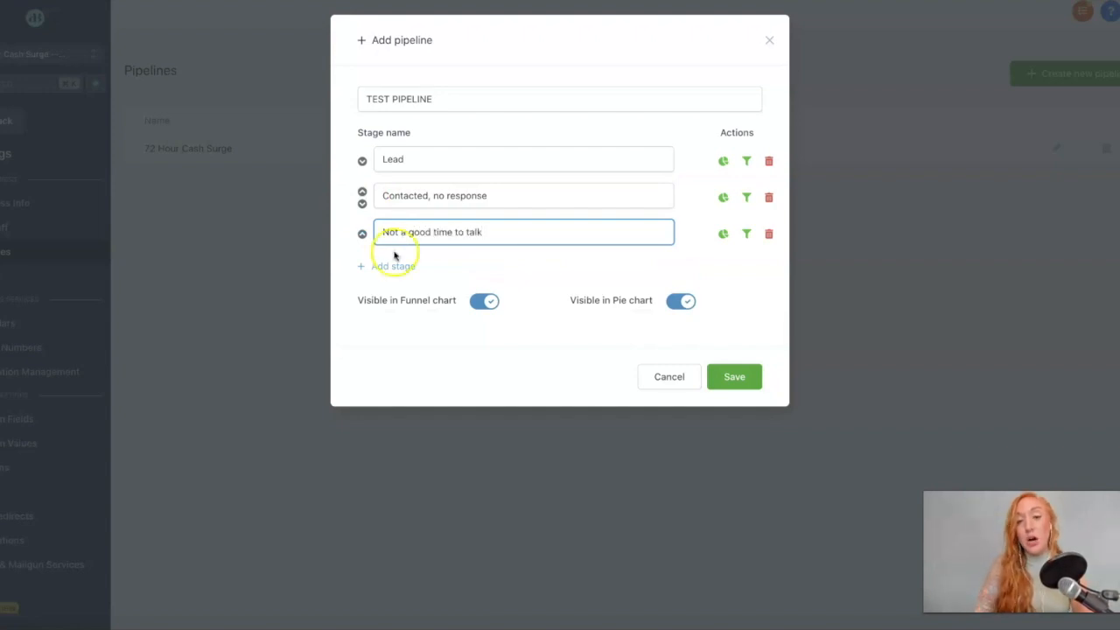
# Add stages 'Contacted - call back' and 'Booked intro call'.
pyautogui.click(393, 266)
pyautogui.click(405, 273)
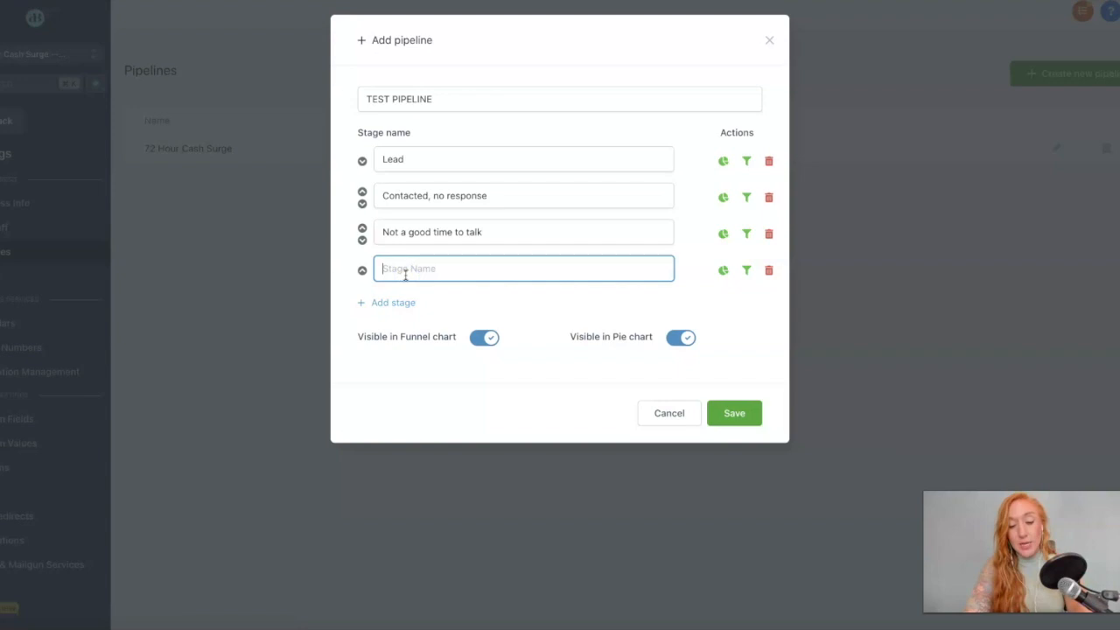
pyautogui.write('Contacted - caal ba')
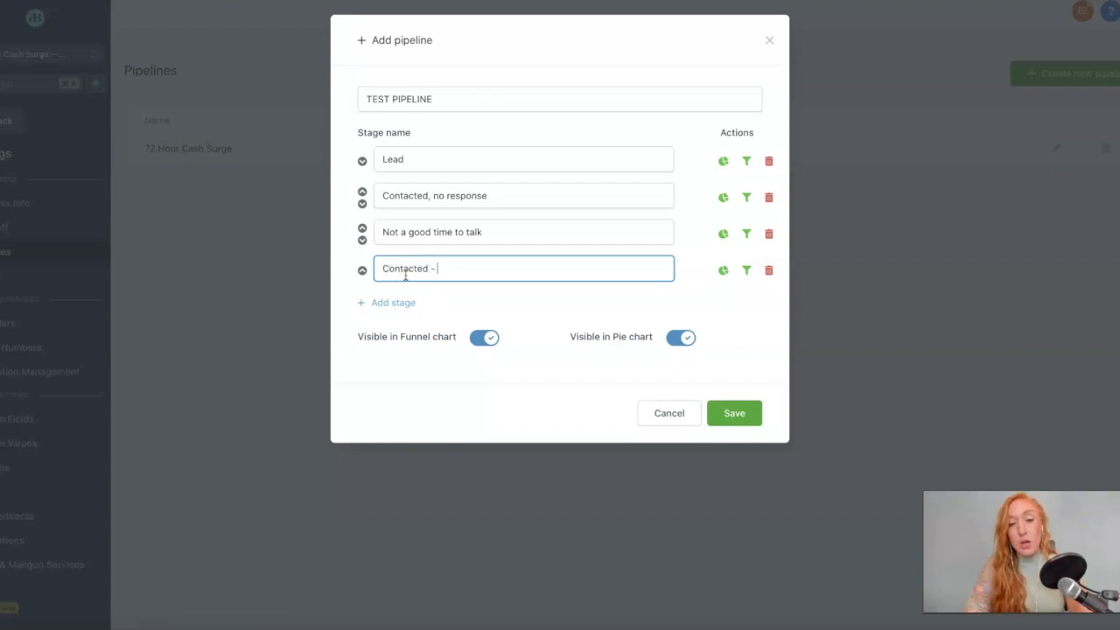
pyautogui.press('BackSpace')
pyautogui.press('BackSpace')
pyautogui.press('BackSpace')
pyautogui.press('BackSpace')
pyautogui.press('BackSpace')
pyautogui.write('ll back')
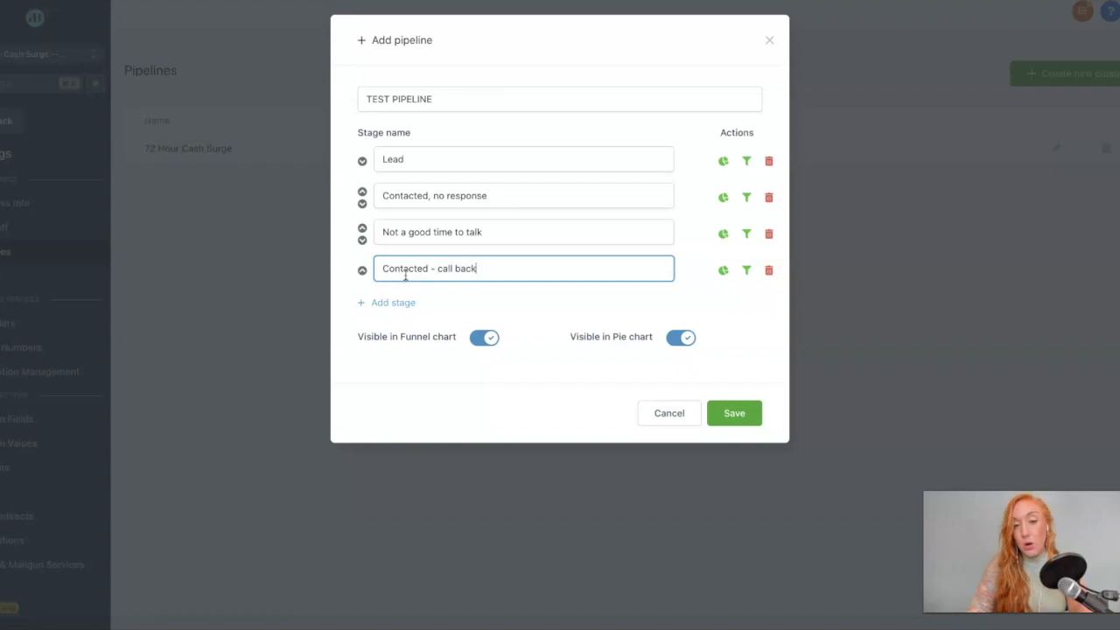
pyautogui.click(427, 278)
pyautogui.click(398, 303)
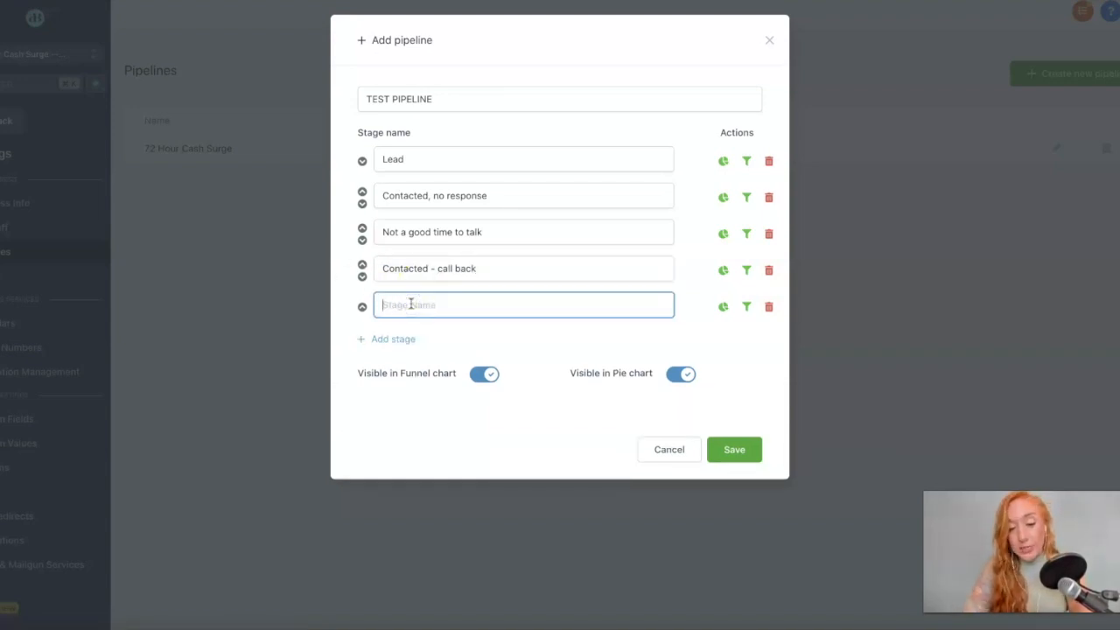
pyautogui.write('Booked intro call')
# Add stages 'No show intro call' and 'Cancelled/rescheduled'.
pyautogui.click(379, 341)
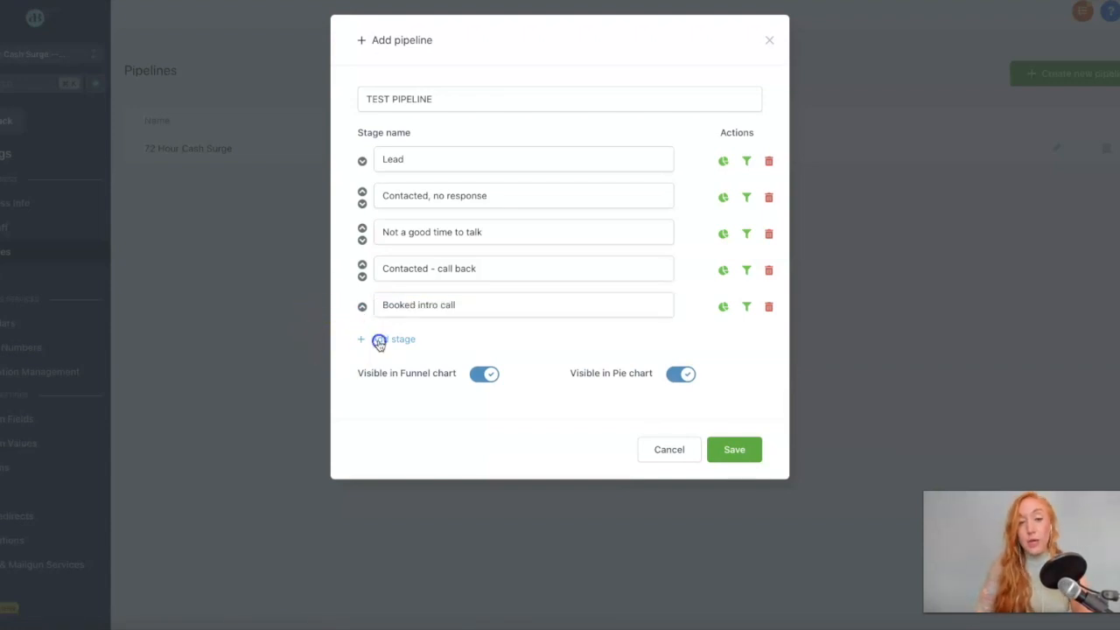
pyautogui.click(390, 340)
pyautogui.write('No show intro call')
pyautogui.click(393, 376)
pyautogui.click(386, 379)
pyautogui.write('Cancelled/rescheduled')
# Add stages 'First appt completed' and 'Second App Scheduled'.
pyautogui.click(391, 412)
pyautogui.click(391, 416)
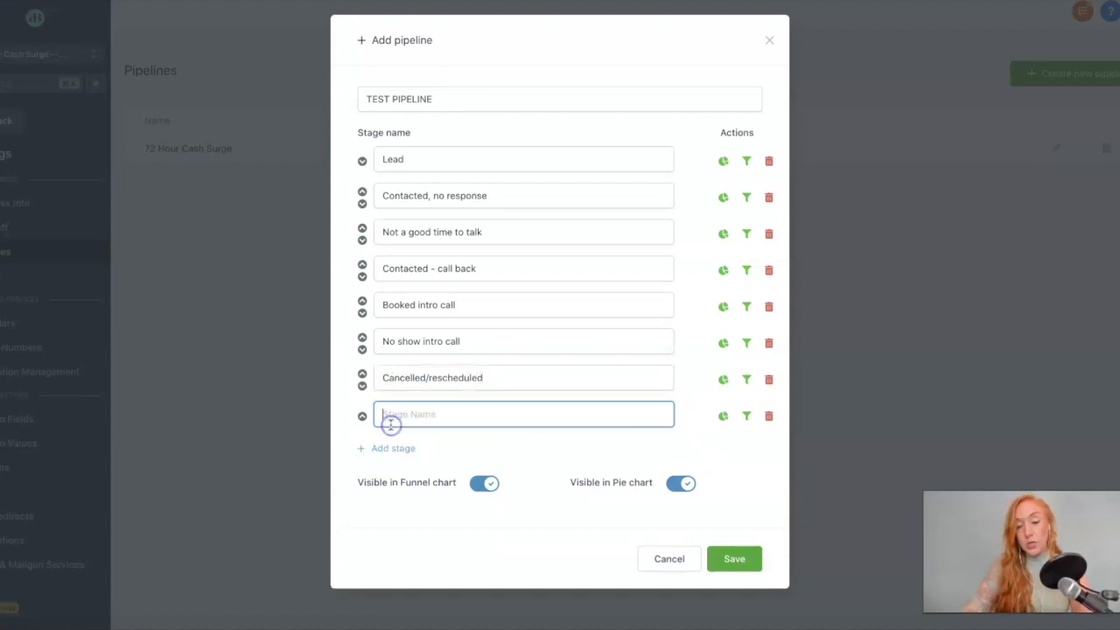
pyautogui.write('C')
pyautogui.press('BackSpace')
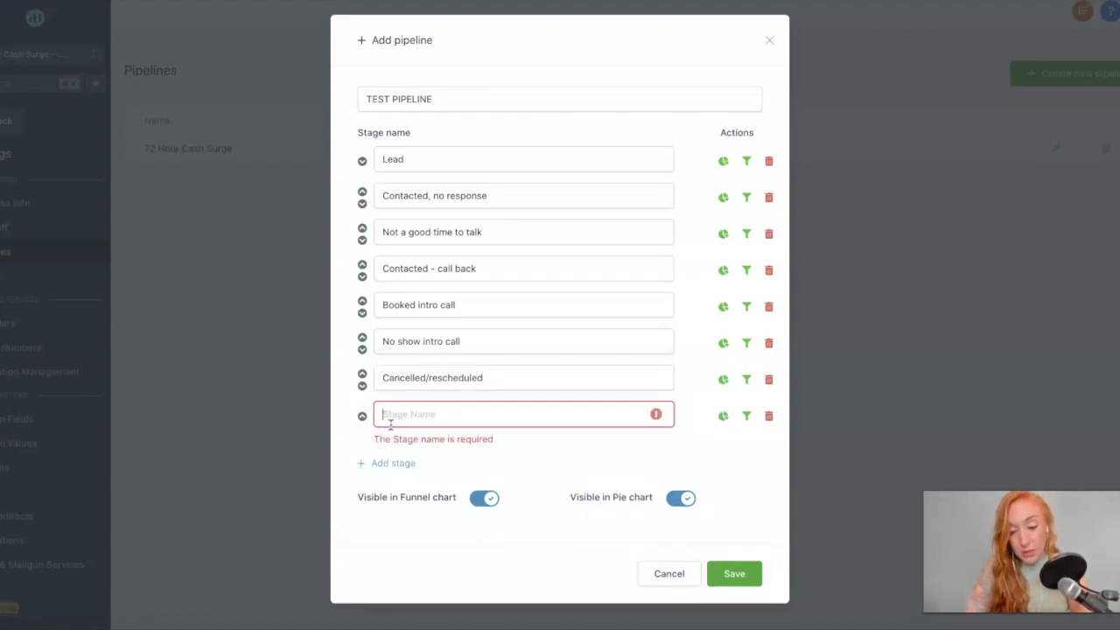
pyautogui.write('First appt completed')
pyautogui.click(390, 454)
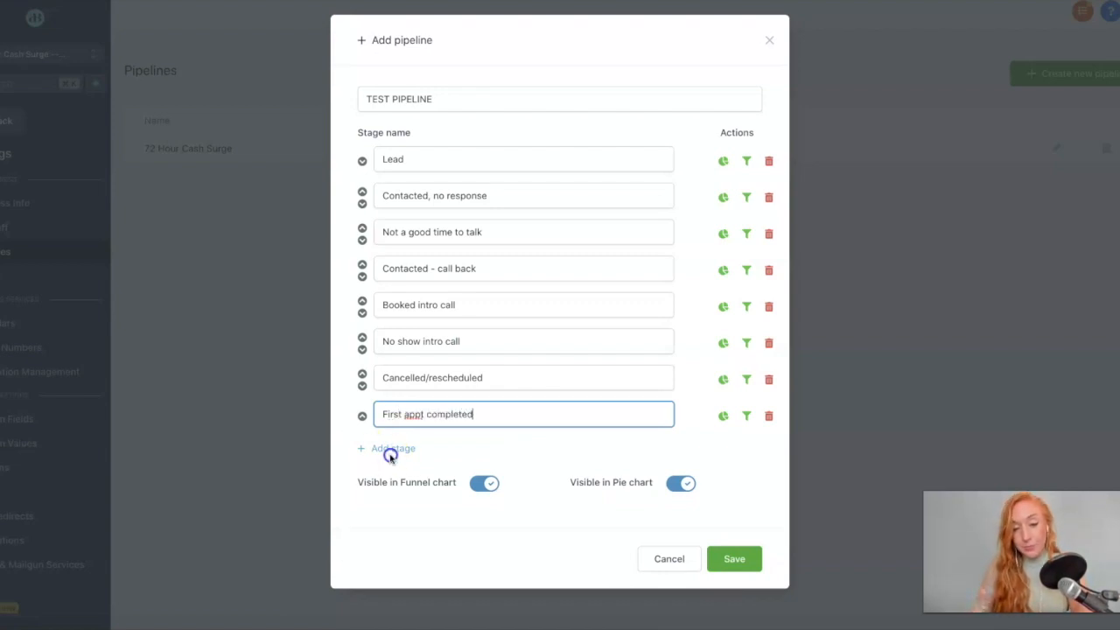
pyautogui.write('Second App Sch')
pyautogui.write('eduled')
# Add final stages 'Closed' and 'Lost'.
pyautogui.click(386, 485)
pyautogui.click(421, 486)
pyautogui.write('Closed')
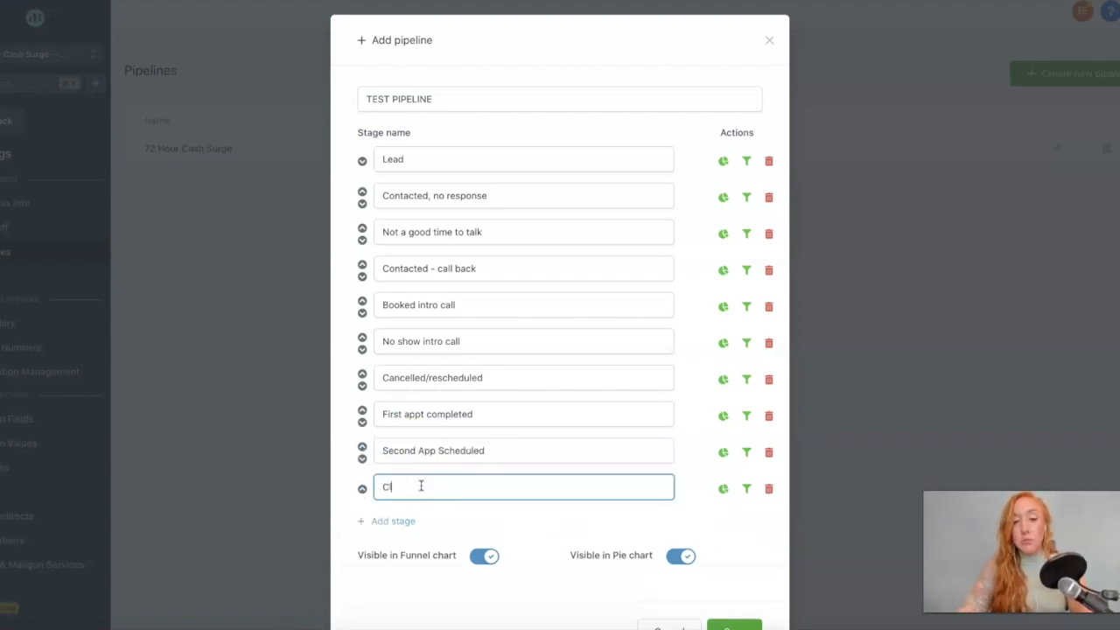
pyautogui.click(412, 523)
pyautogui.click(410, 521)
pyautogui.write('Lost')
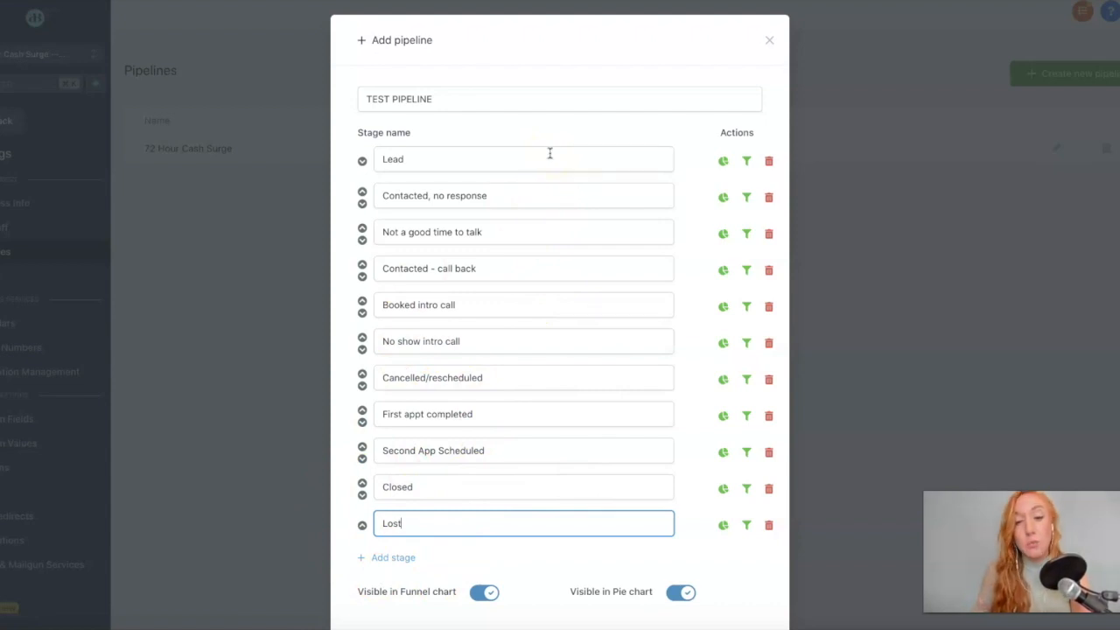
# Reorder the stages so 'Lost' sits above 'Closed'.
pyautogui.scroll(-2, 600, 280)
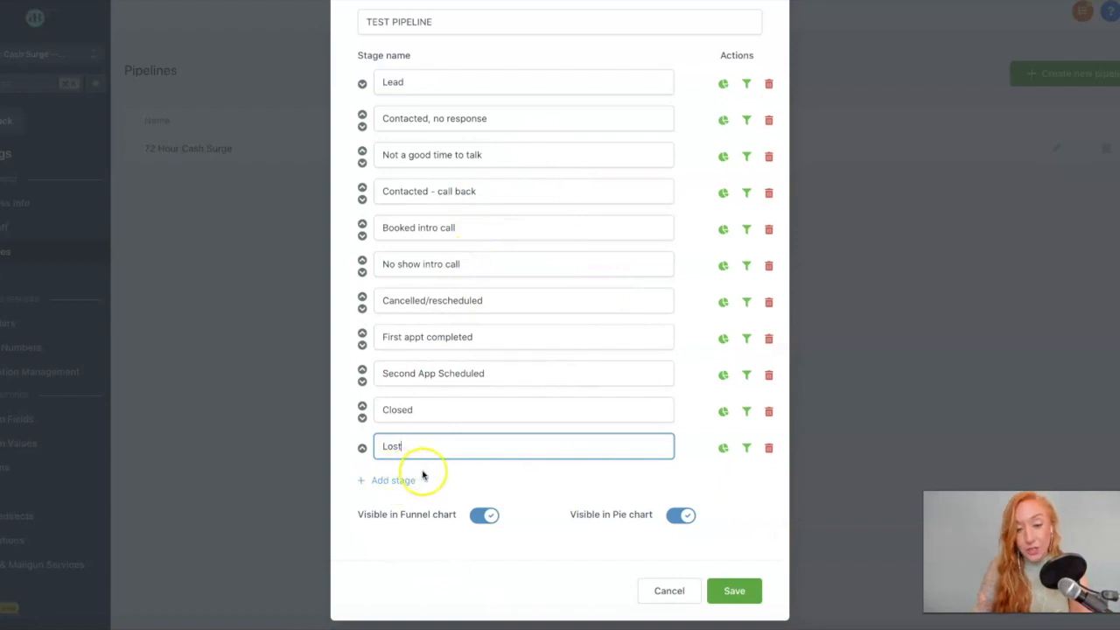
pyautogui.scroll(1, 499, 175)
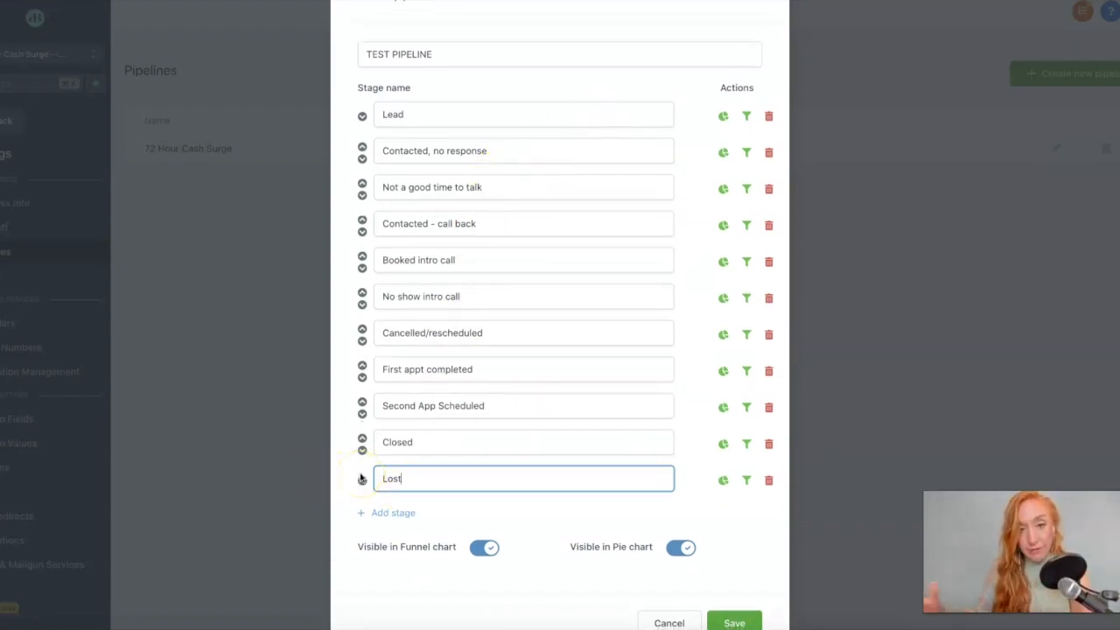
pyautogui.click(361, 479)
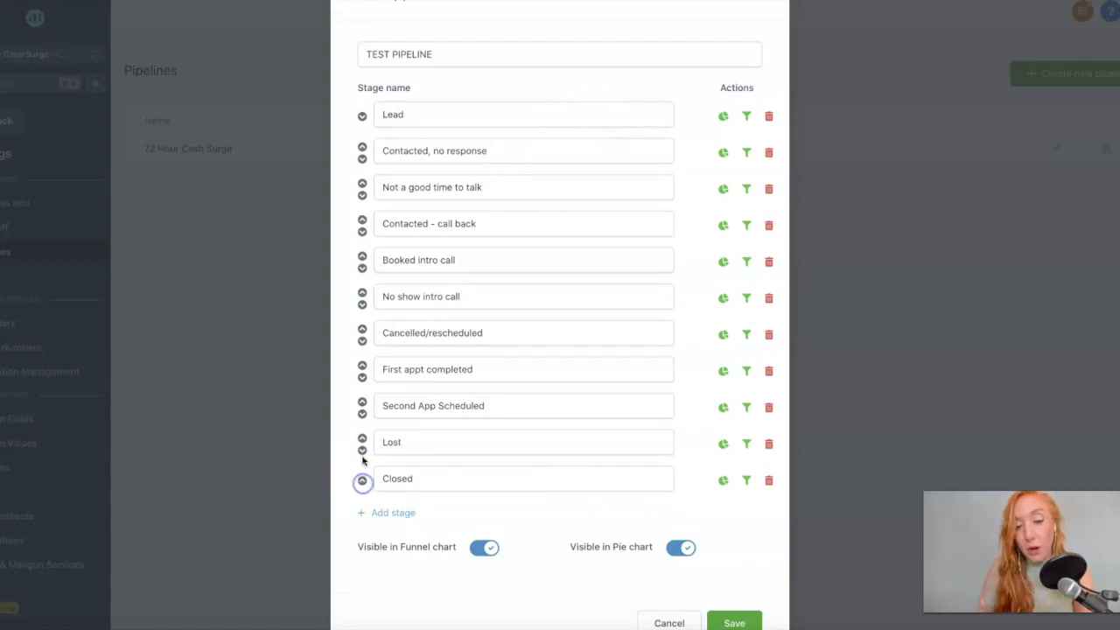
pyautogui.click(362, 439)
pyautogui.click(362, 401)
pyautogui.click(362, 365)
pyautogui.click(359, 327)
pyautogui.click(362, 303)
pyautogui.click(362, 340)
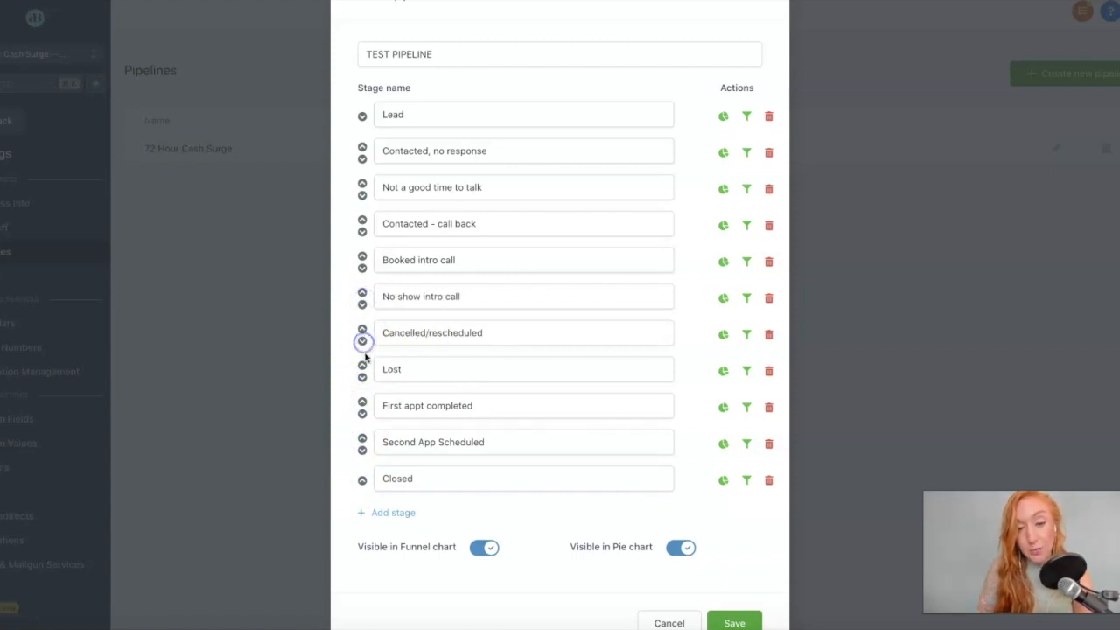
pyautogui.click(362, 377)
pyautogui.click(362, 413)
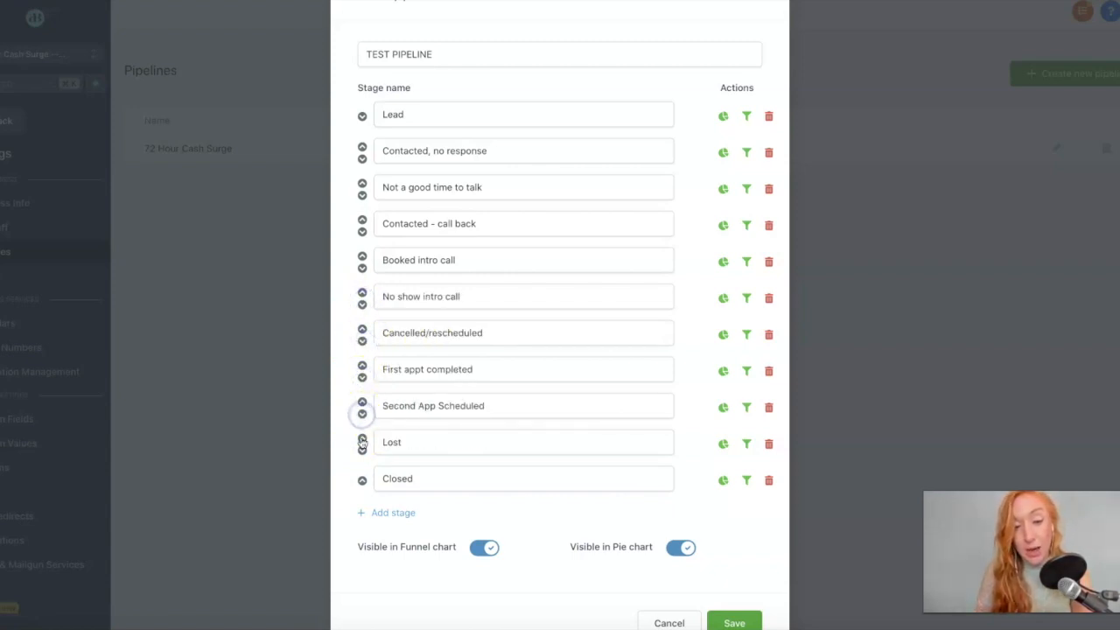
pyautogui.click(362, 450)
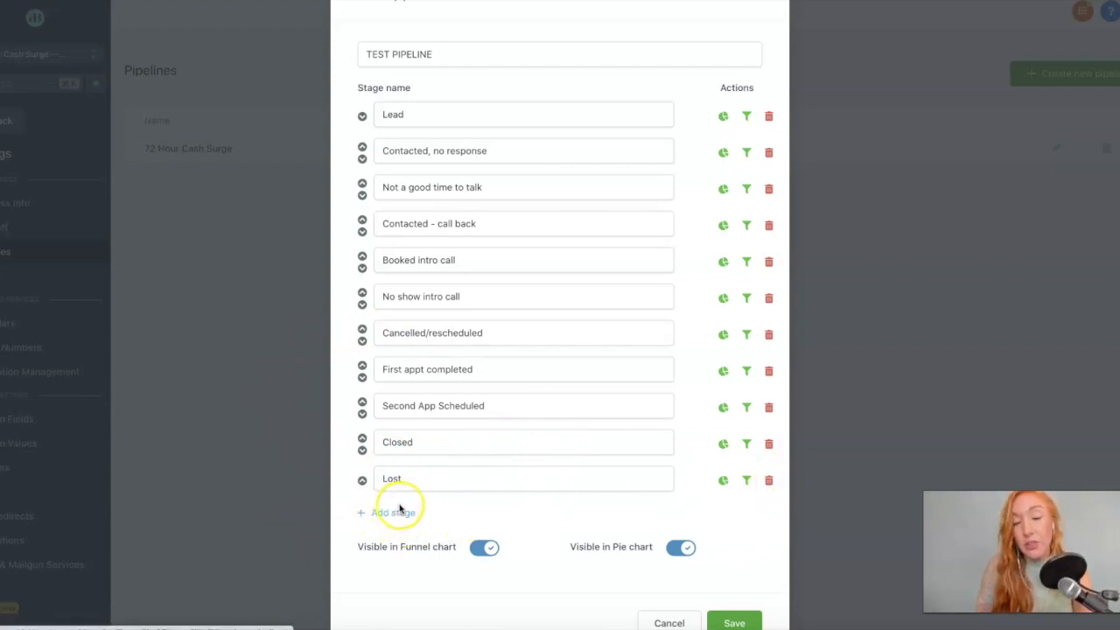
pyautogui.moveTo(408, 480); pyautogui.dragTo(366, 482)
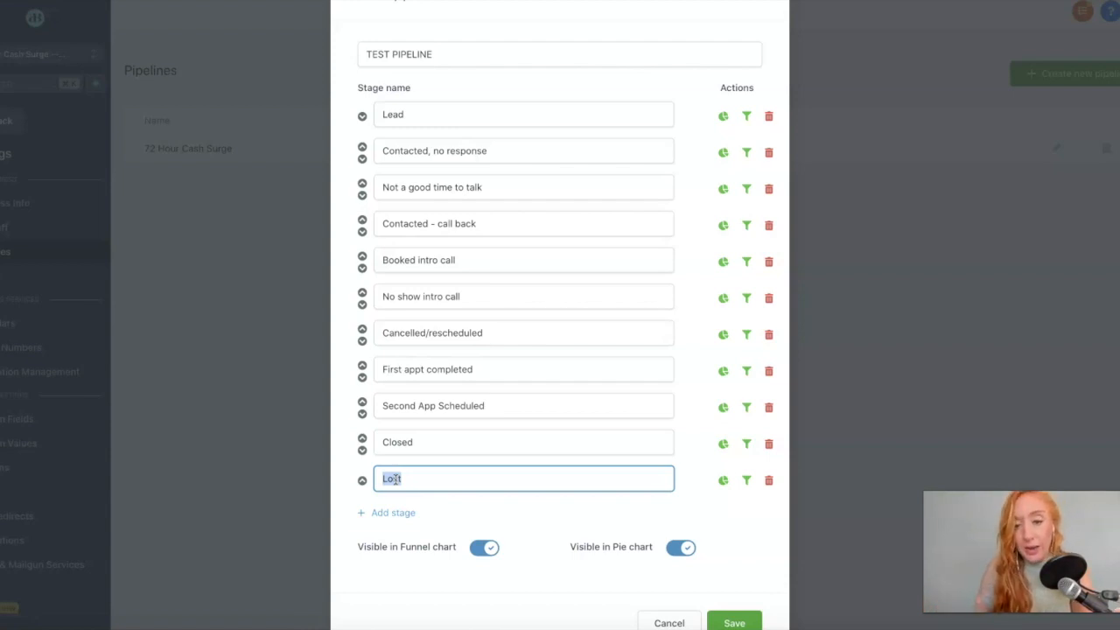
pyautogui.click(661, 620)
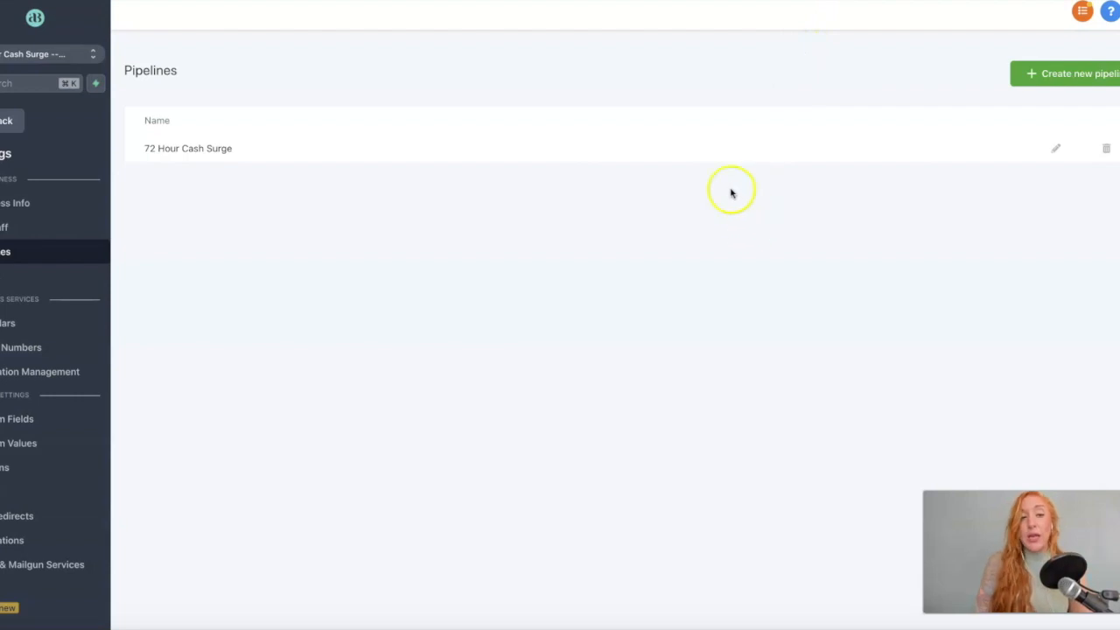
# Go to the personal Profile settings from the Settings sidebar.
pyautogui.click(12, 281)
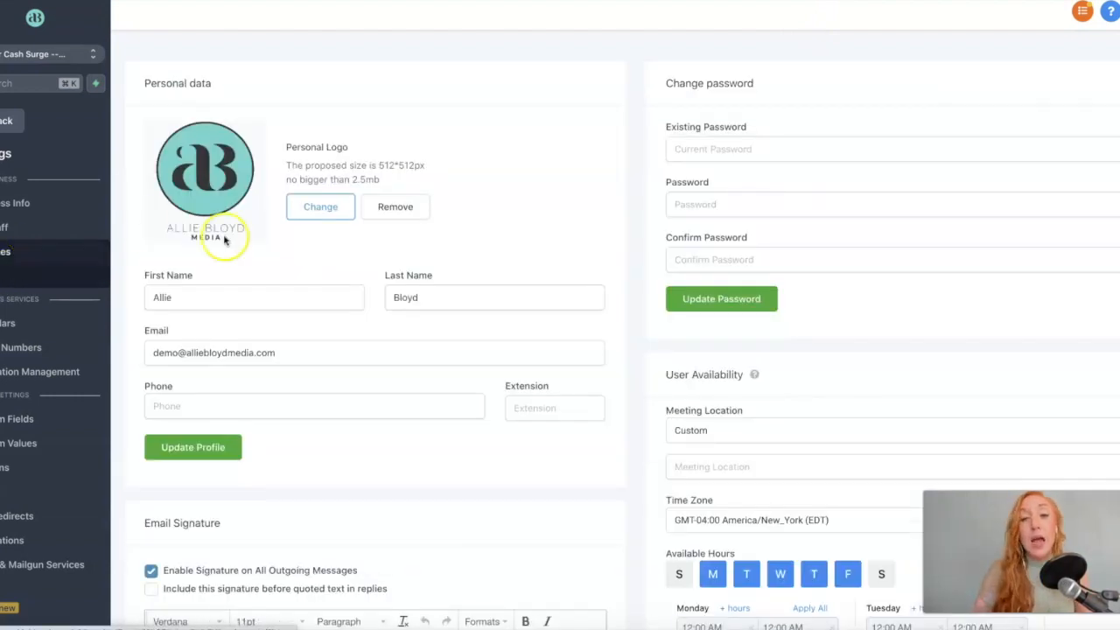
# Browse the profile's personal data, email signature and availability sections, then go to Calendars settings.
pyautogui.scroll(-2, 354, 307)
pyautogui.scroll(-5, 354, 307)
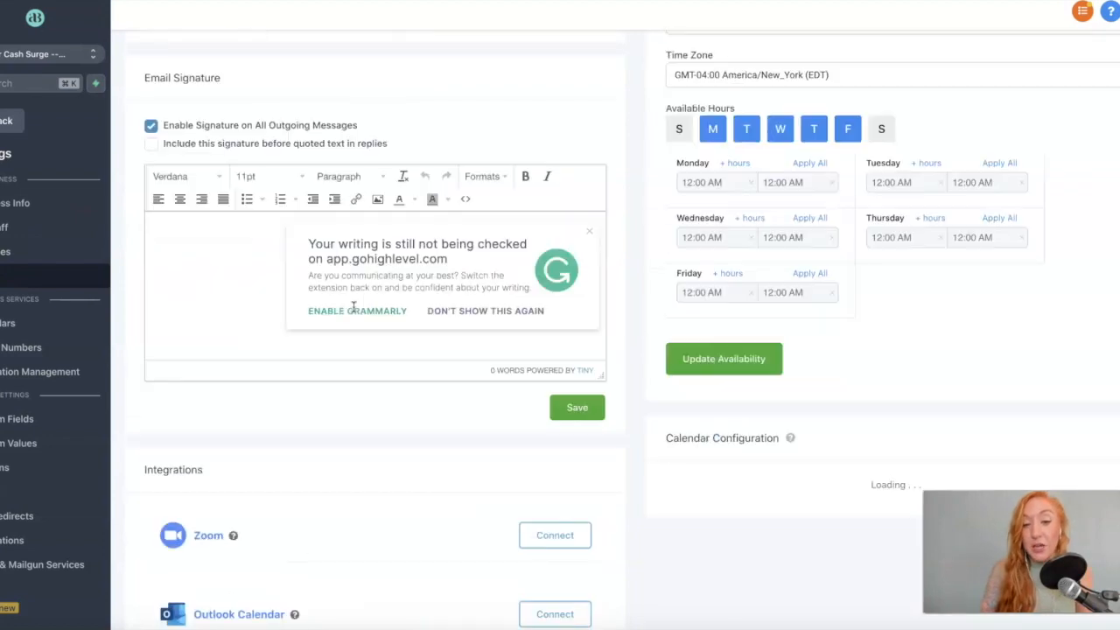
pyautogui.click(170, 261)
pyautogui.scroll(-1, 359, 350)
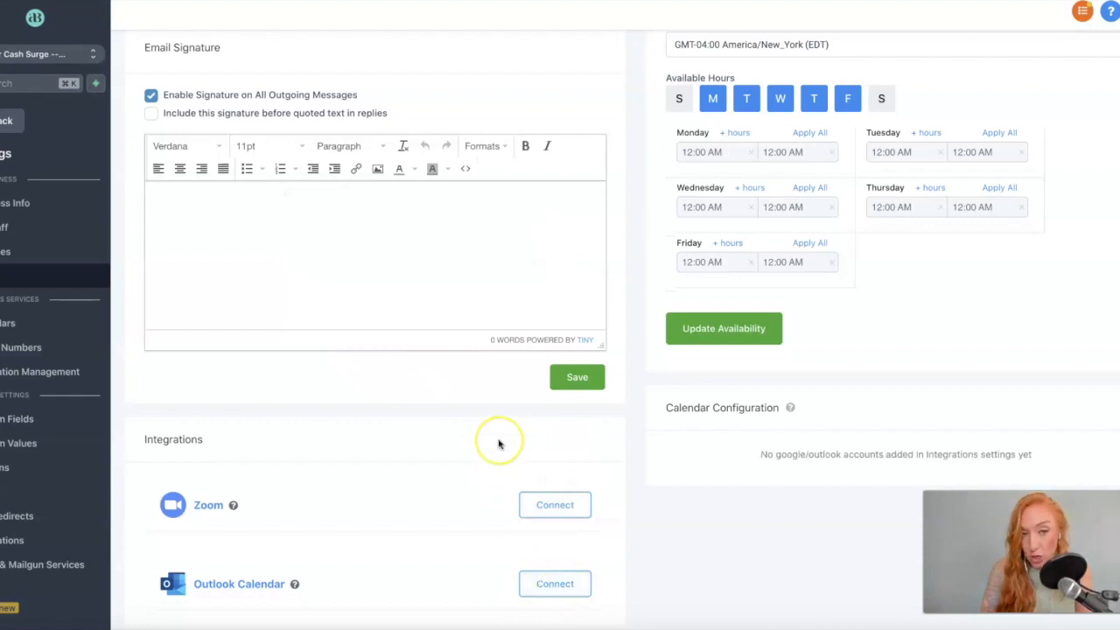
pyautogui.scroll(4, 500, 445)
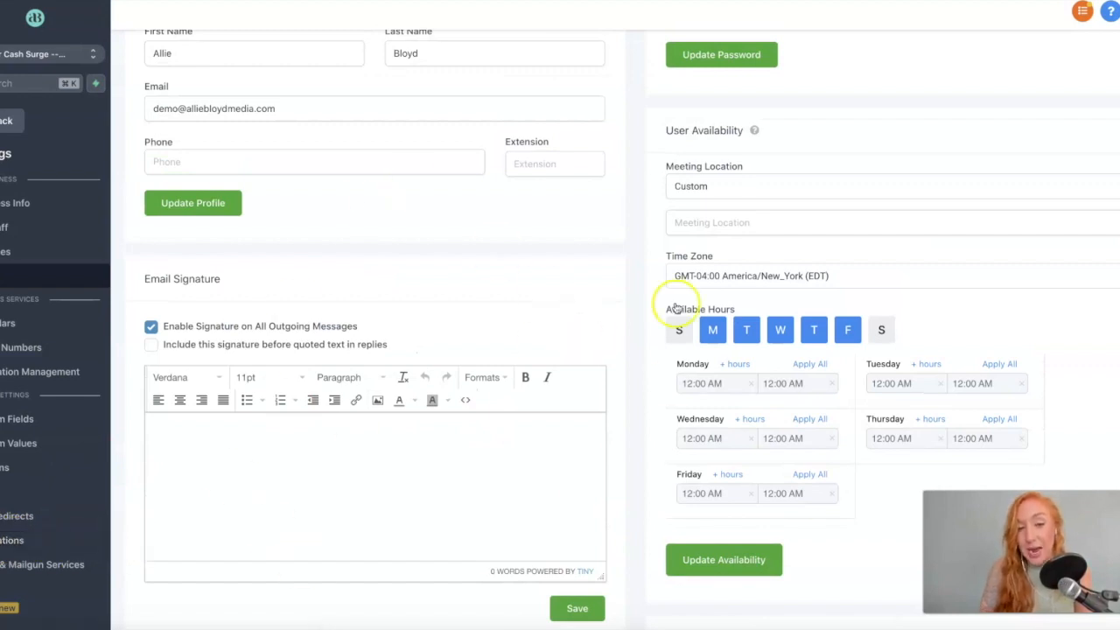
pyautogui.scroll(2, 508, 403)
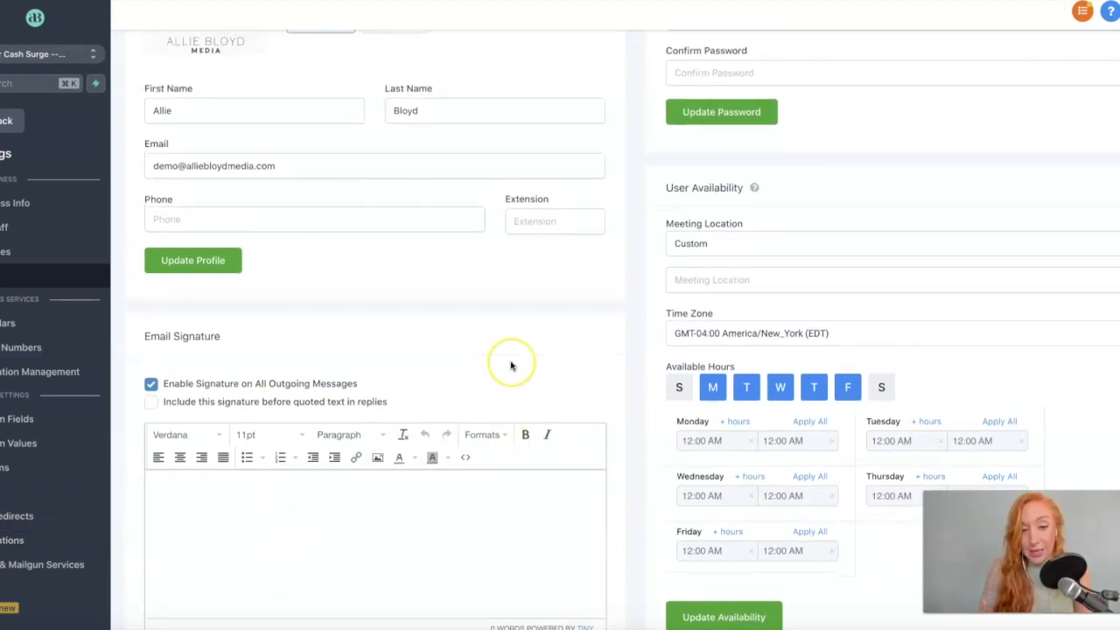
pyautogui.scroll(3, 512, 366)
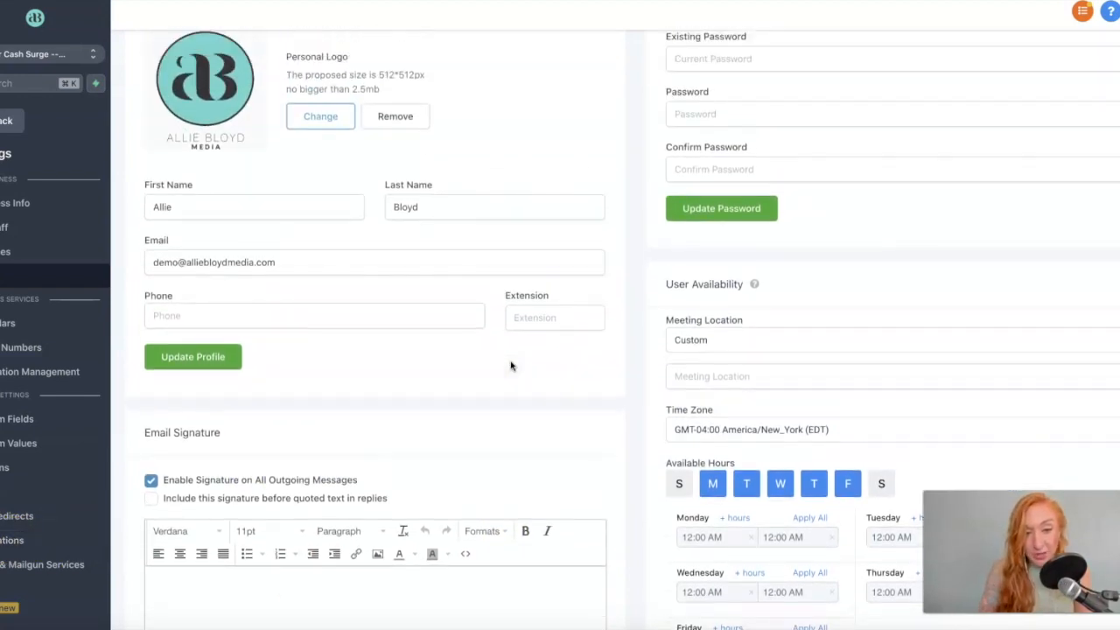
pyautogui.click(7, 322)
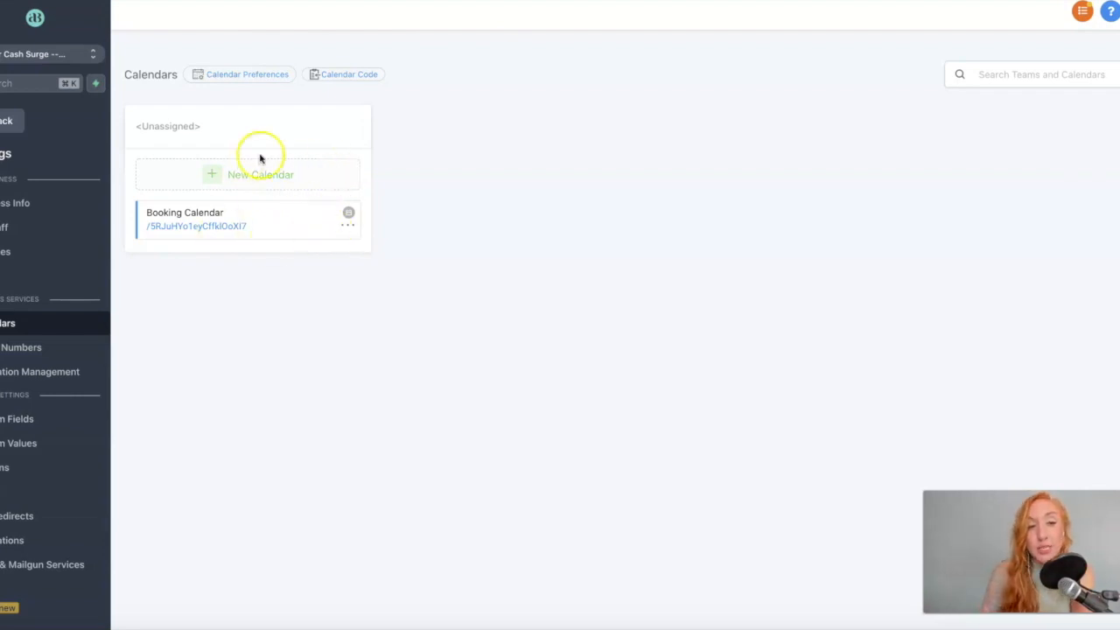
pyautogui.click(347, 225)
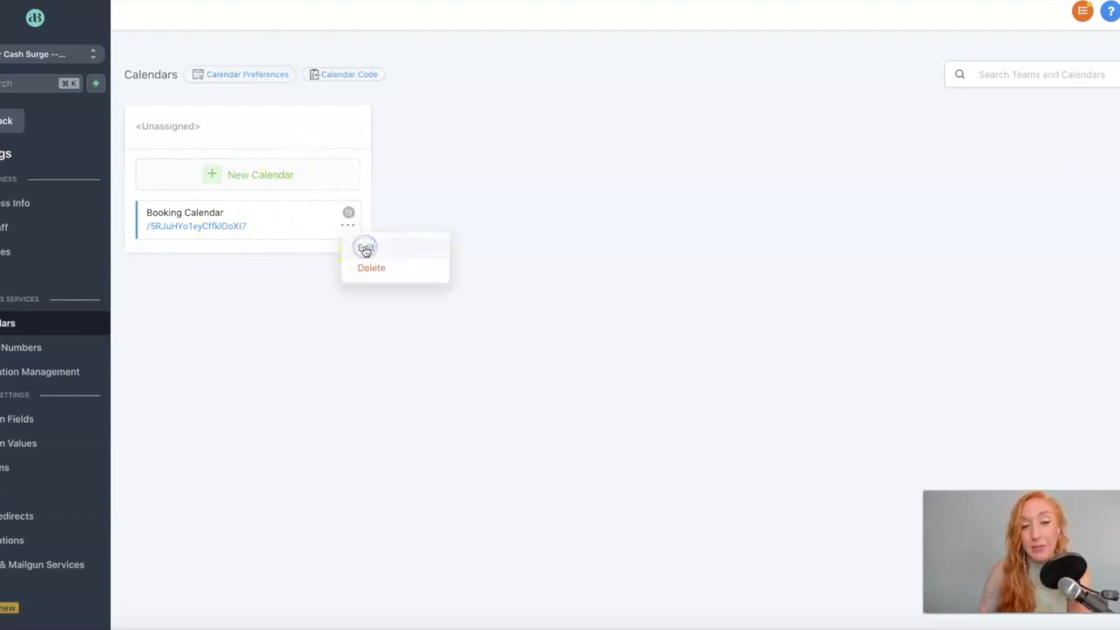
pyautogui.click(366, 247)
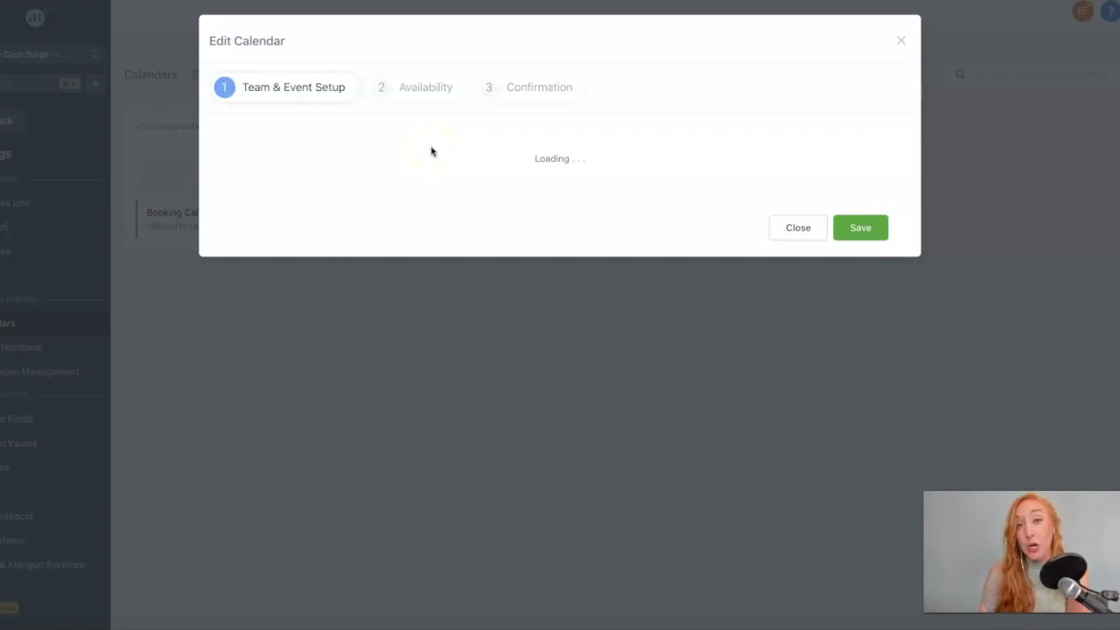
pyautogui.click(442, 137)
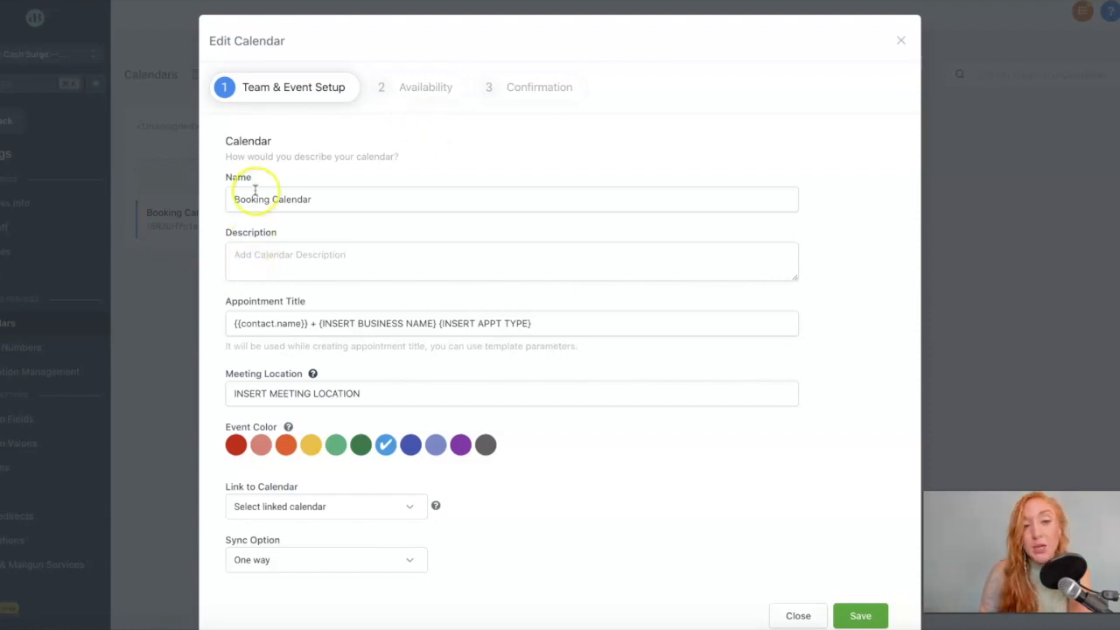
pyautogui.click(253, 255)
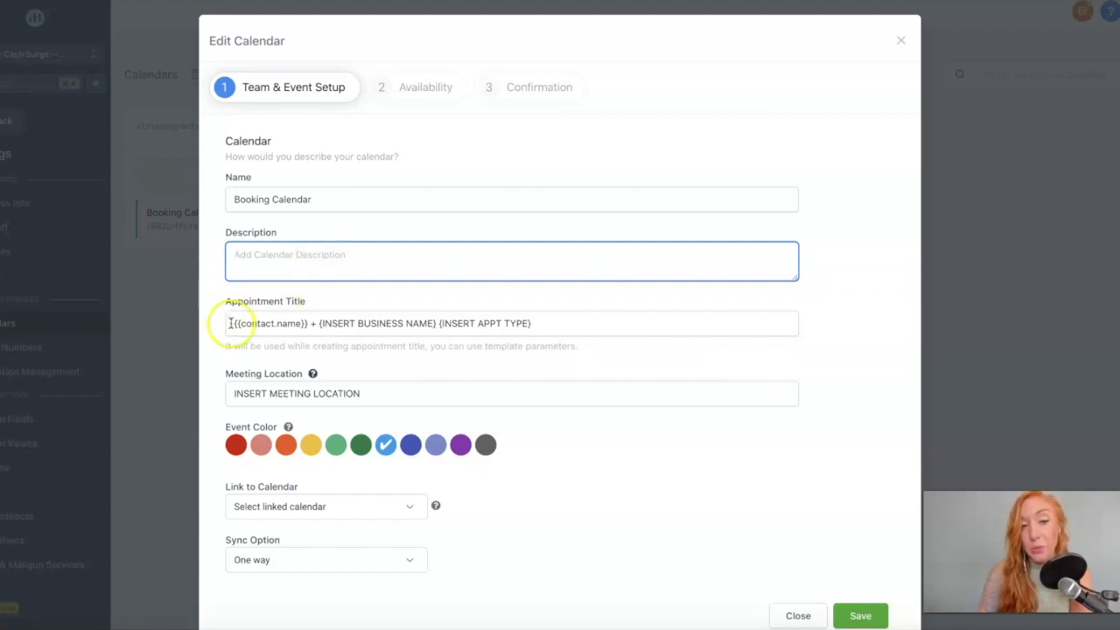
pyautogui.click(302, 320)
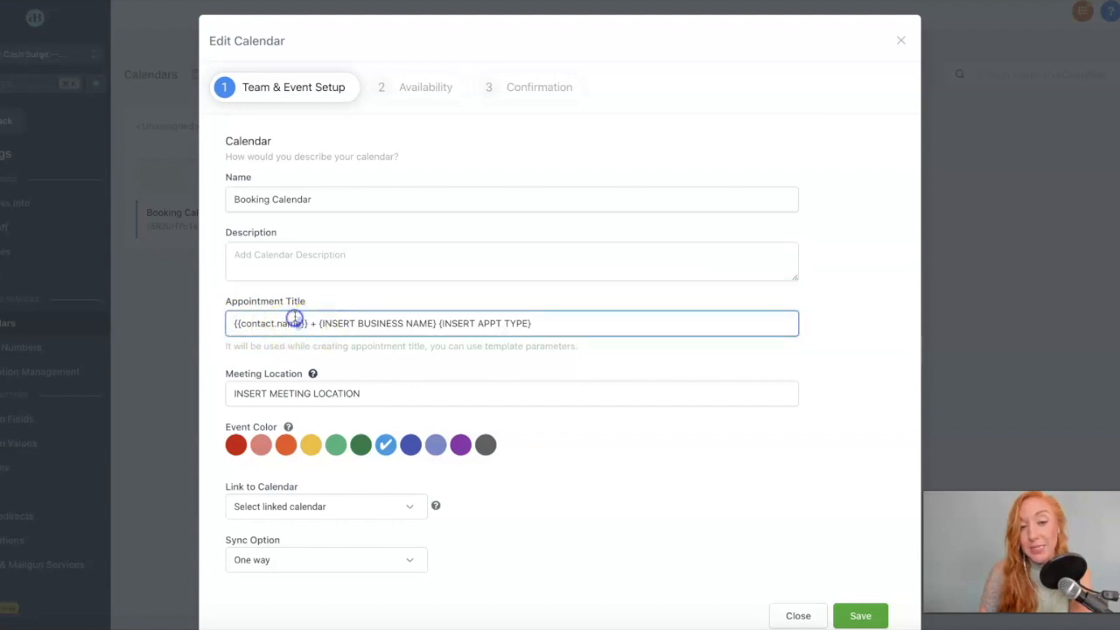
pyautogui.moveTo(308, 323); pyautogui.dragTo(204, 326)
pyautogui.moveTo(319, 323); pyautogui.dragTo(443, 277)
pyautogui.click(443, 278)
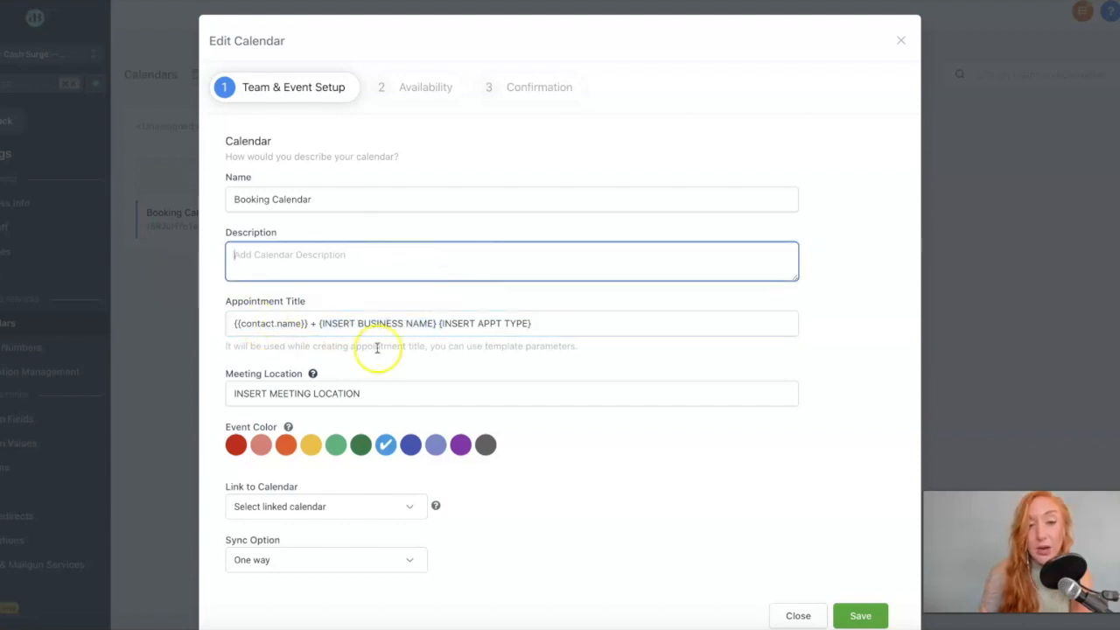
pyautogui.moveTo(318, 323); pyautogui.dragTo(435, 316)
pyautogui.click(435, 316)
pyautogui.click(536, 327)
pyautogui.click(391, 393)
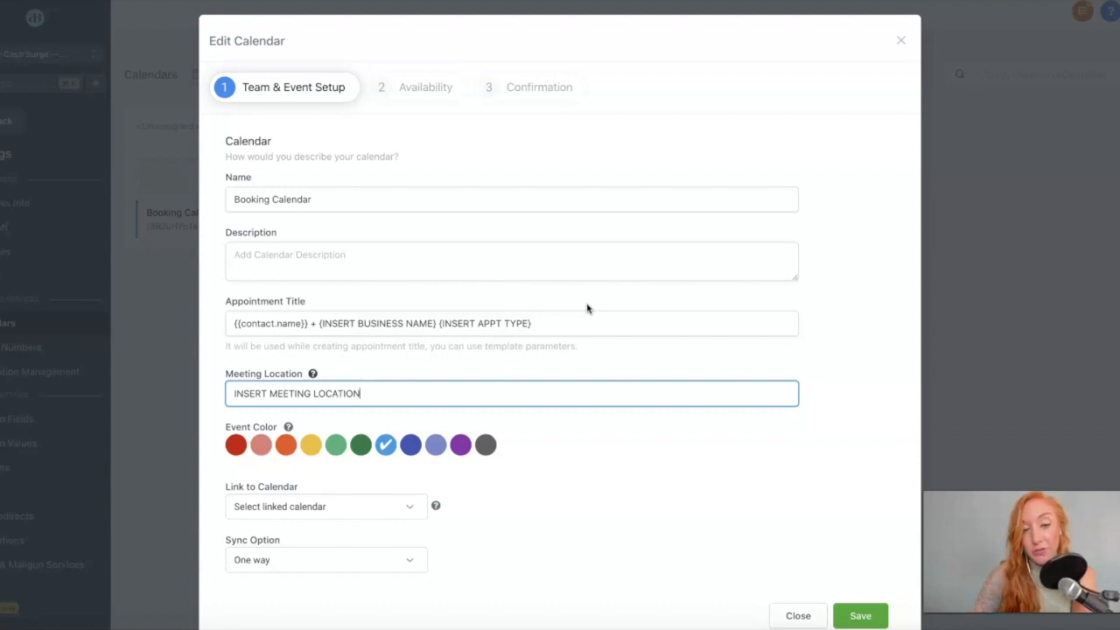
pyautogui.moveTo(234, 390); pyautogui.dragTo(403, 388)
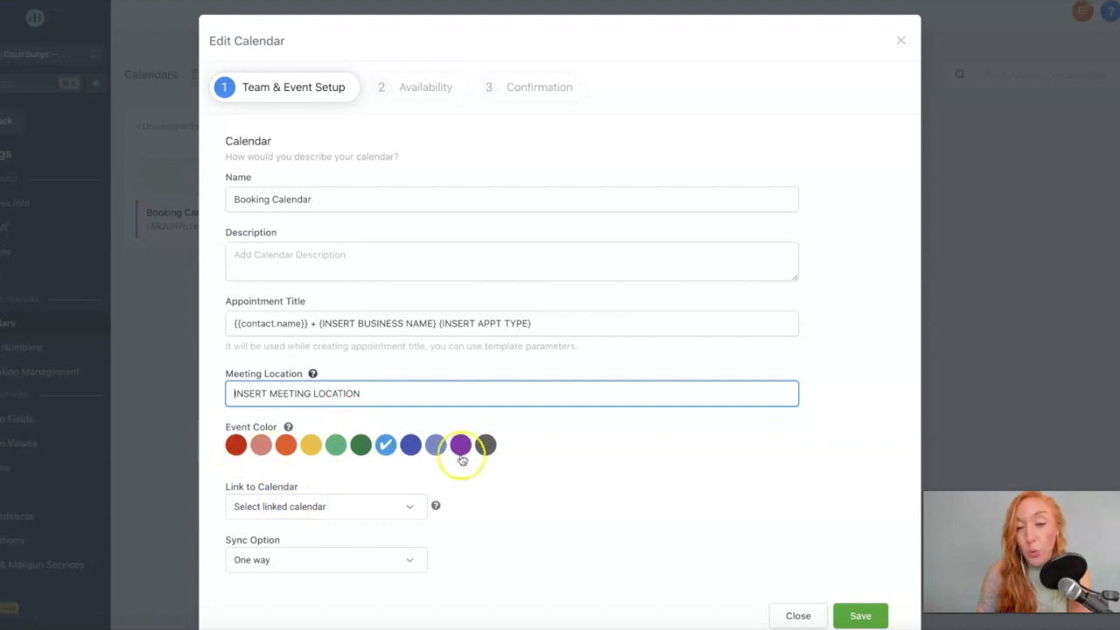
pyautogui.click(322, 506)
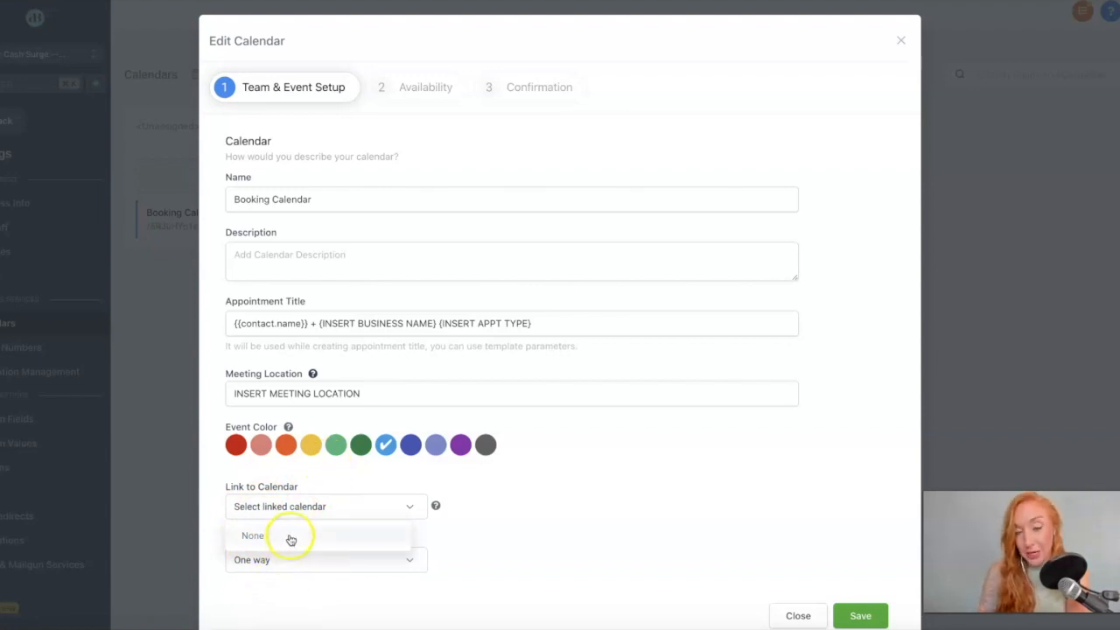
pyautogui.click(545, 487)
pyautogui.click(345, 561)
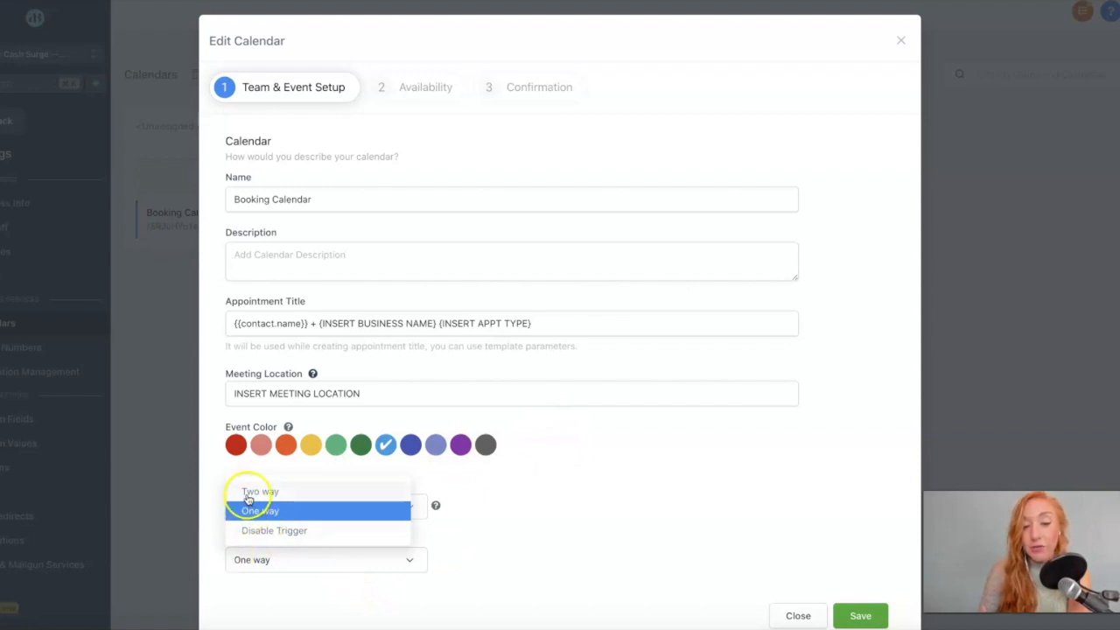
pyautogui.scroll(-1, 350, 521)
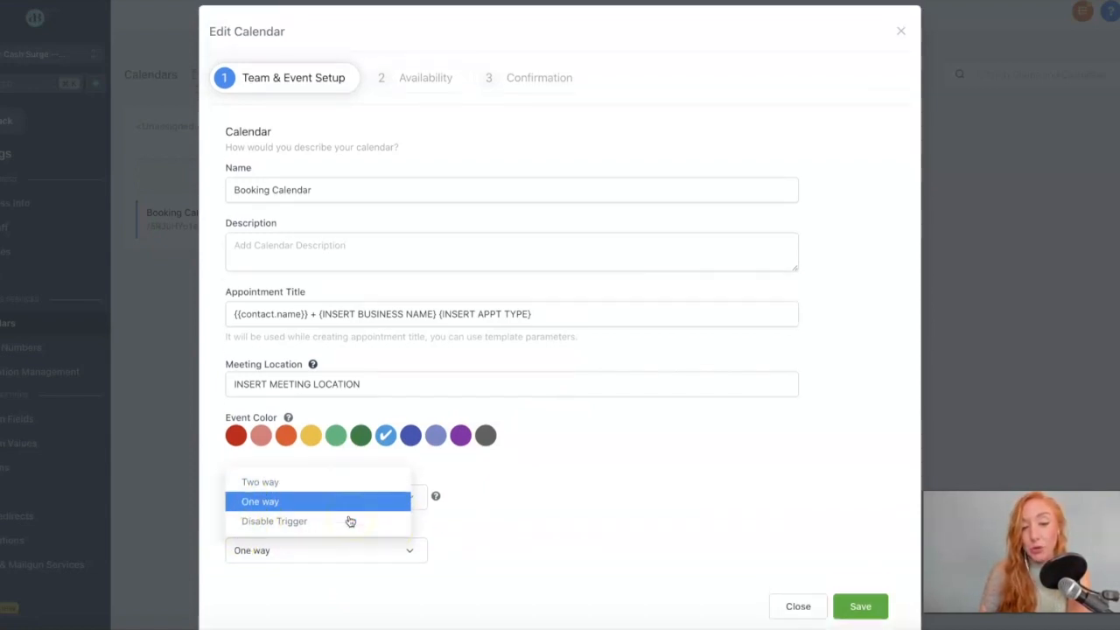
pyautogui.scroll(1, 350, 521)
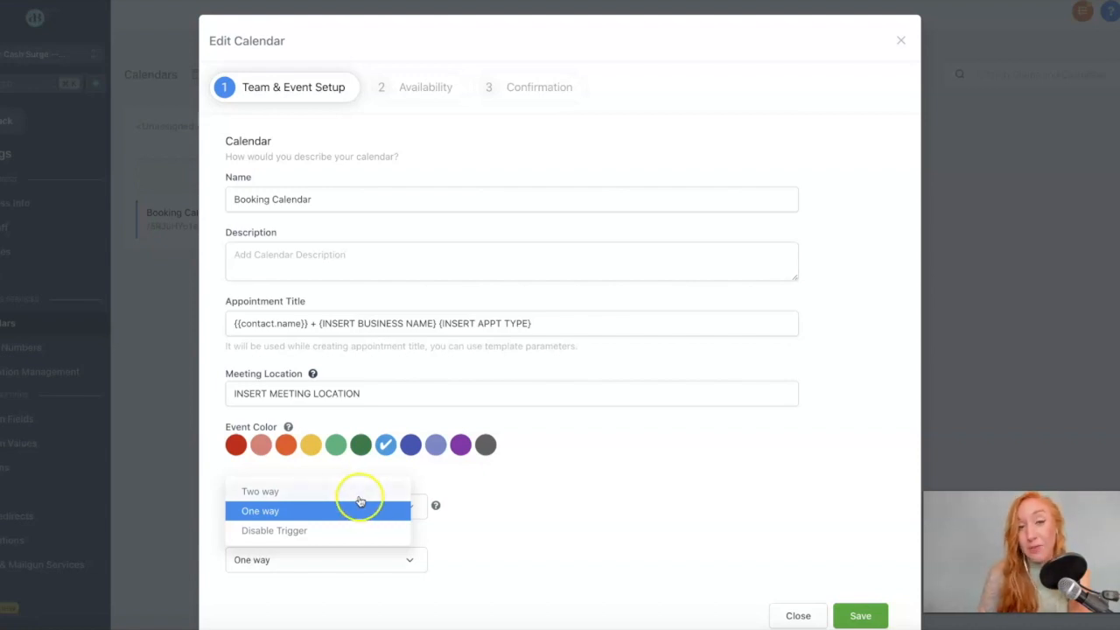
pyautogui.scroll(-1, 358, 499)
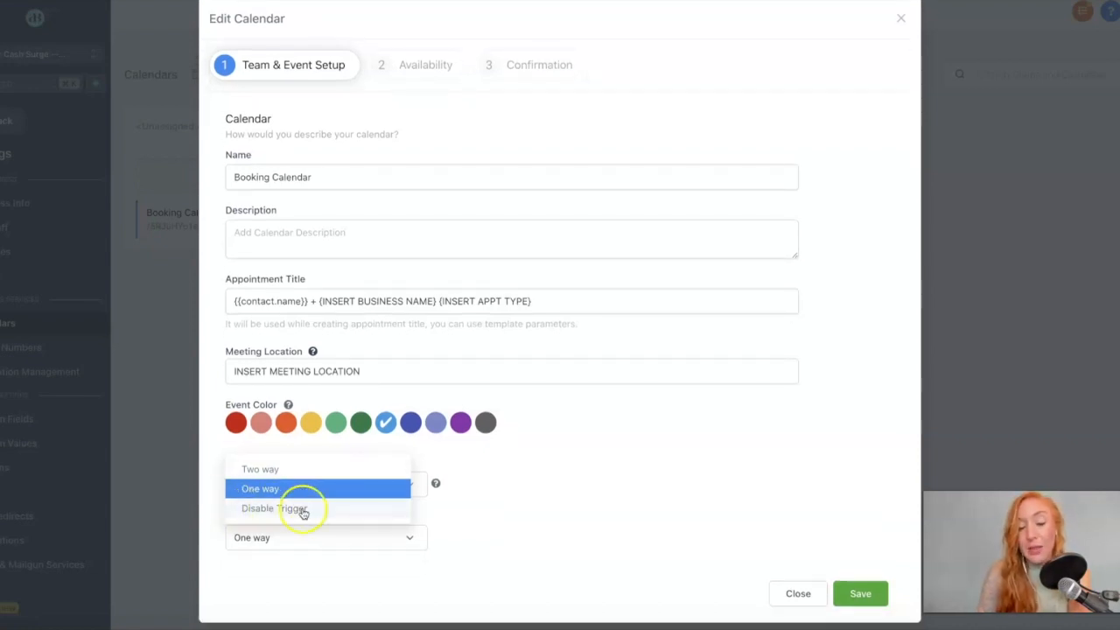
pyautogui.click(510, 500)
pyautogui.click(301, 518)
pyautogui.click(302, 544)
pyautogui.click(527, 533)
pyautogui.scroll(1, 490, 140)
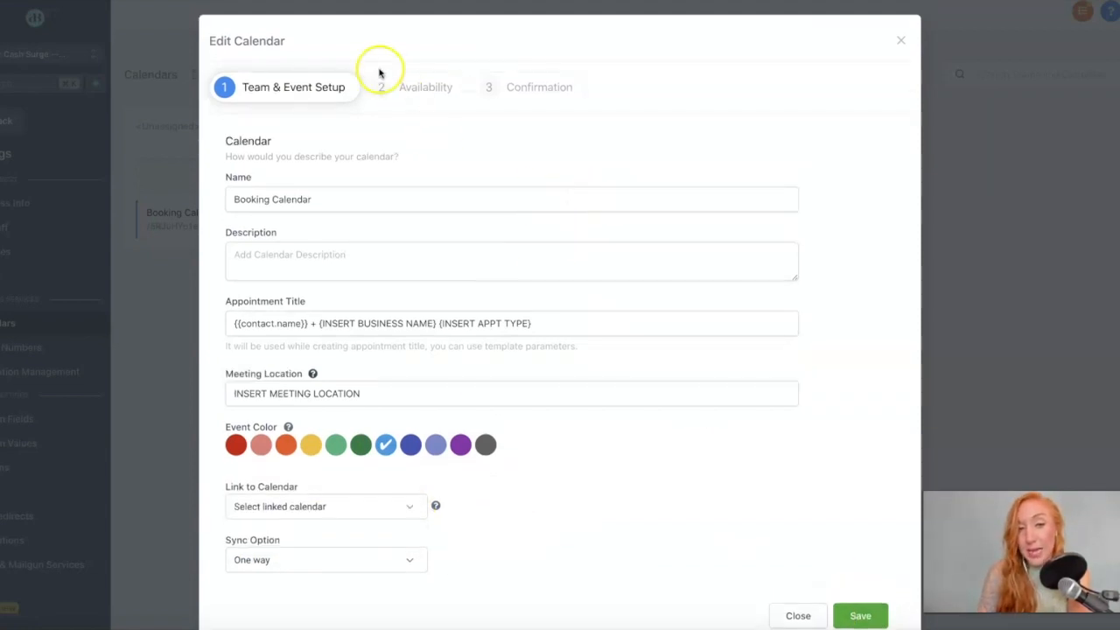
pyautogui.click(415, 91)
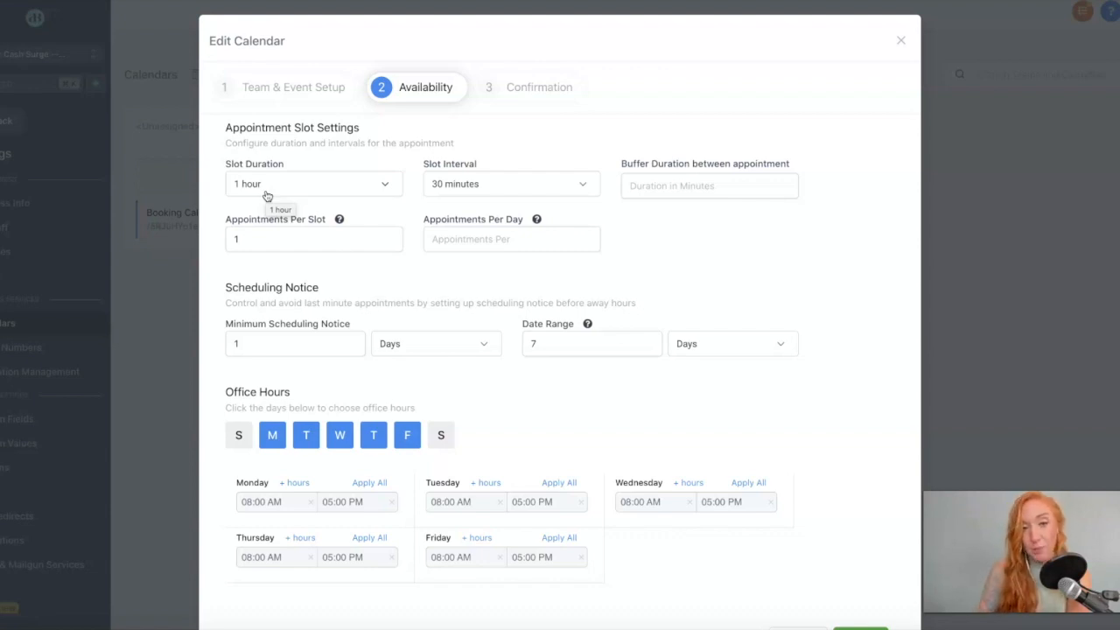
# Leave the Slot Interval at 30 minutes and move on to the buffer duration field.
pyautogui.click(493, 188)
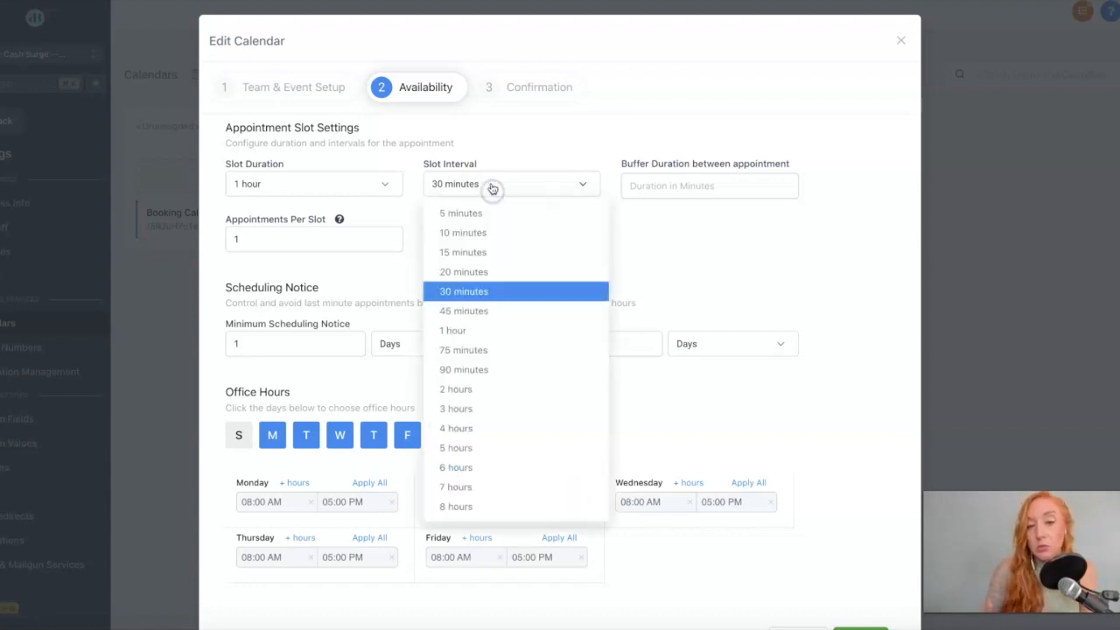
pyautogui.click(610, 133)
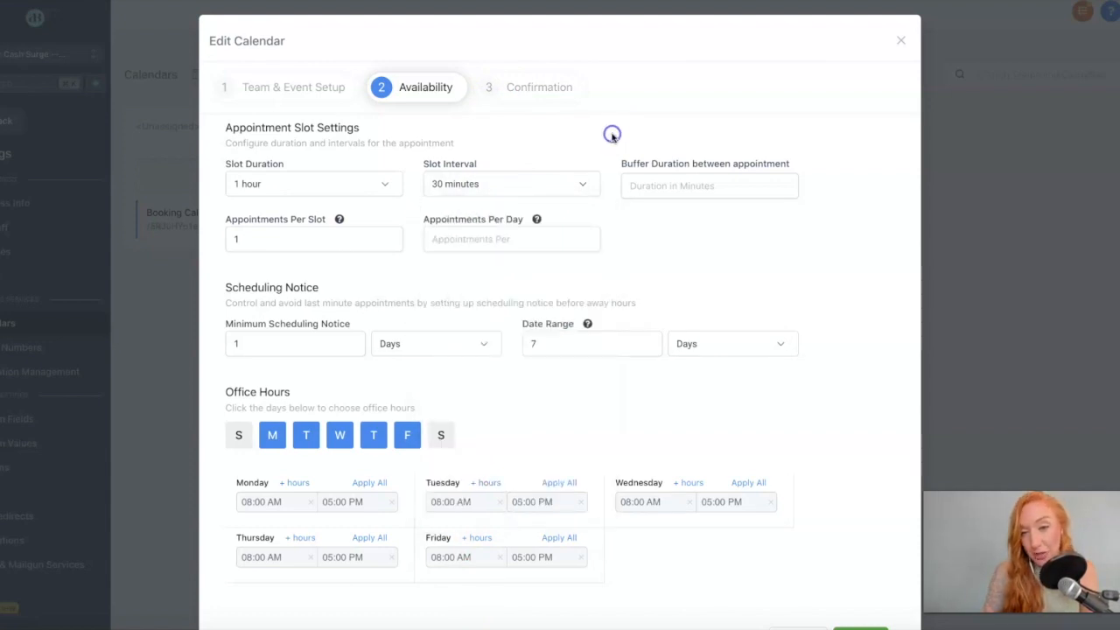
pyautogui.click(676, 191)
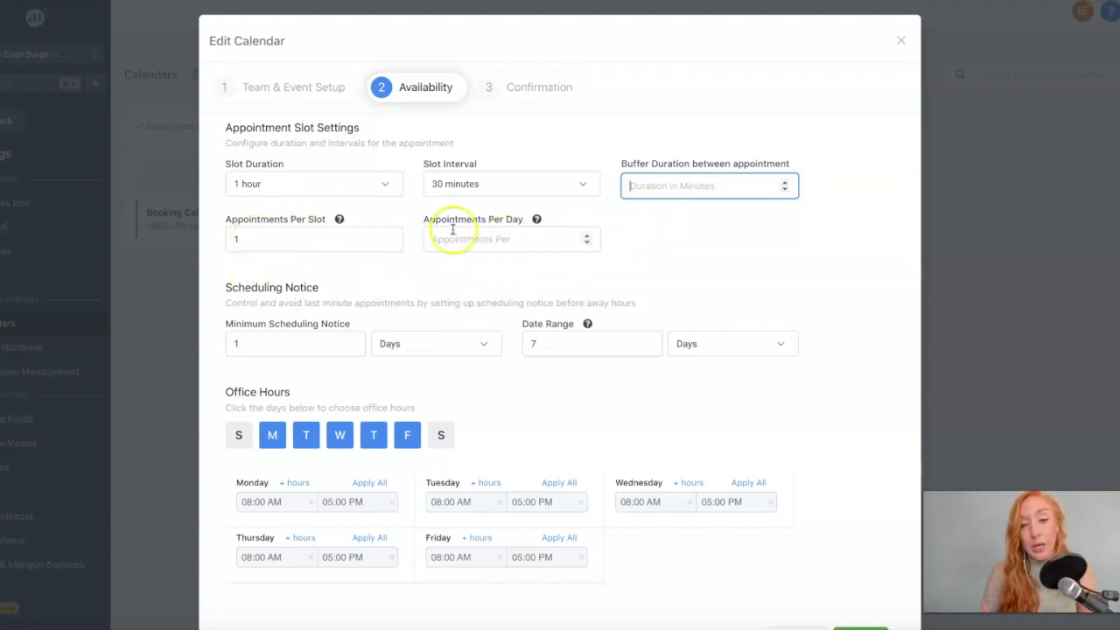
pyautogui.click(311, 229)
pyautogui.moveTo(248, 248); pyautogui.dragTo(201, 232)
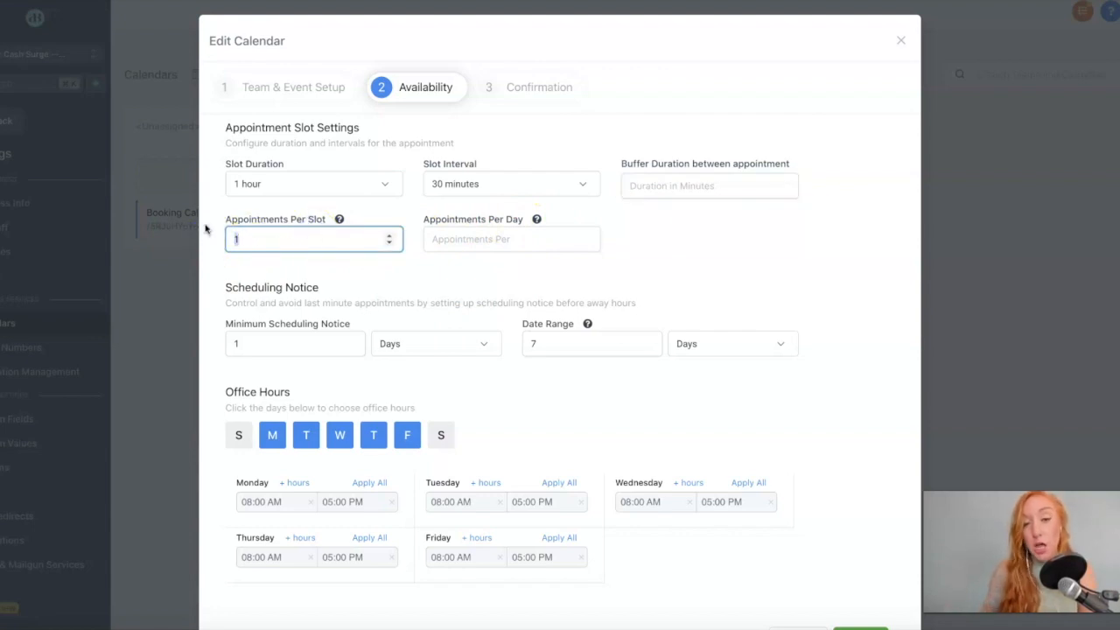
pyautogui.click(487, 239)
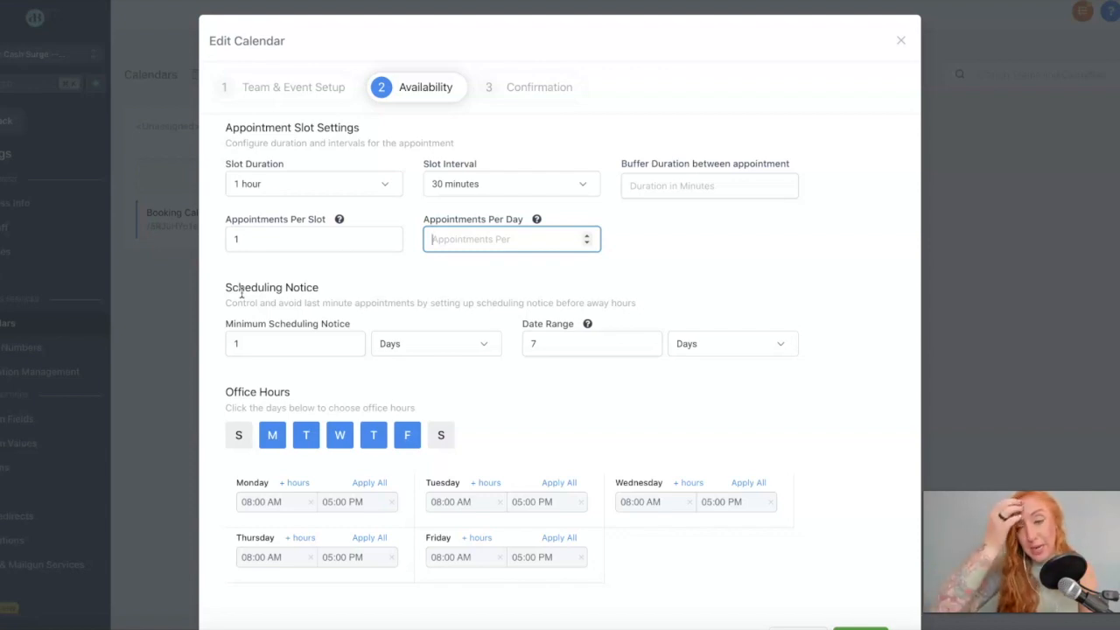
pyautogui.click(248, 347)
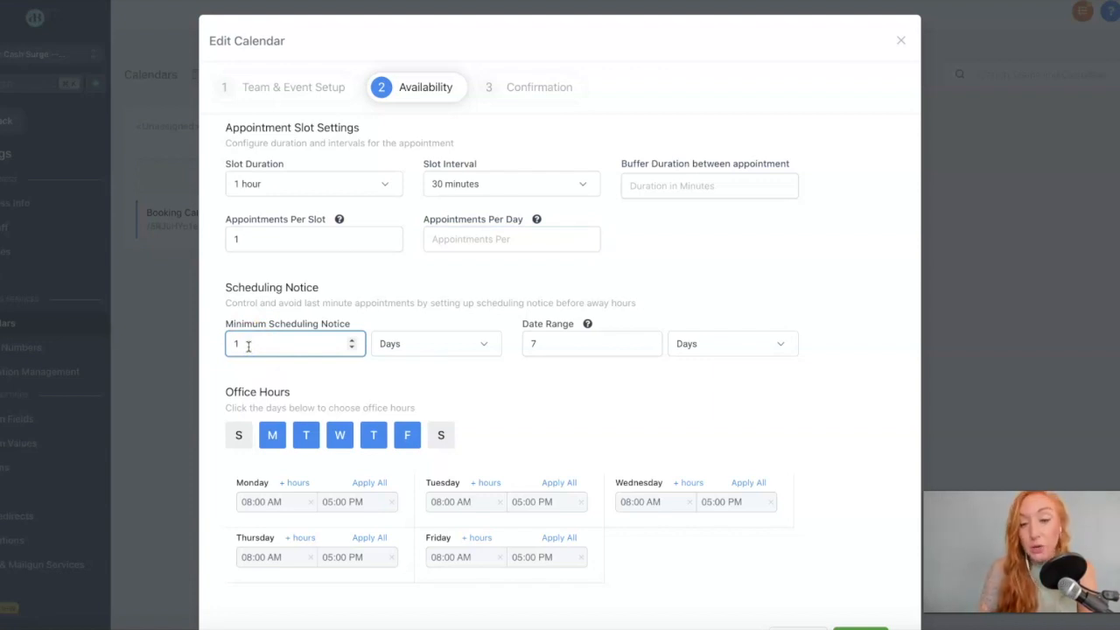
pyautogui.click(569, 347)
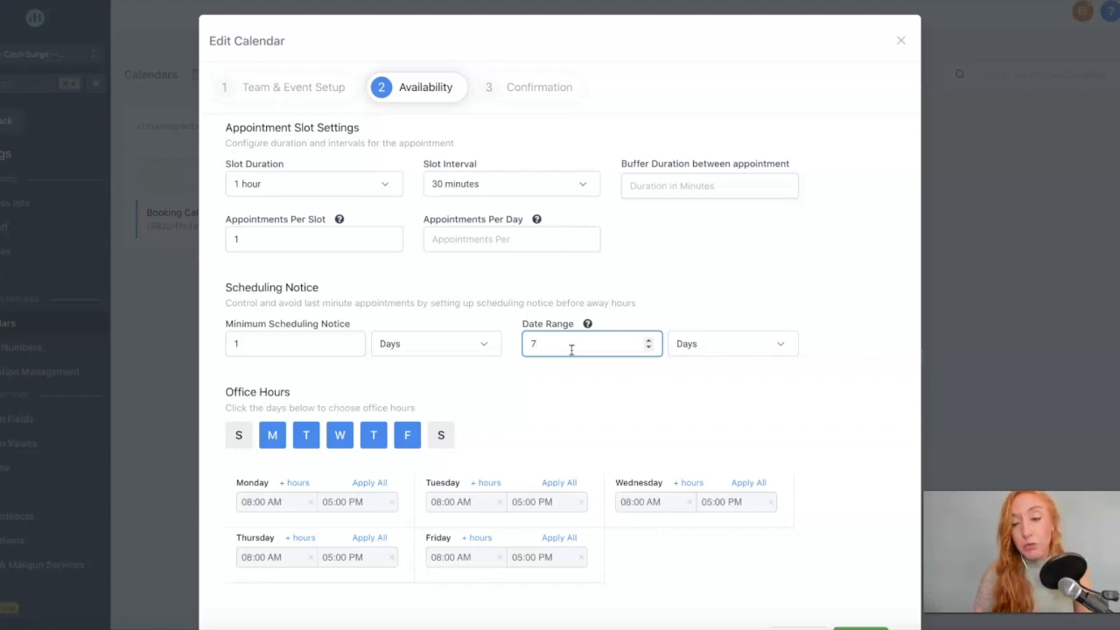
pyautogui.click(702, 340)
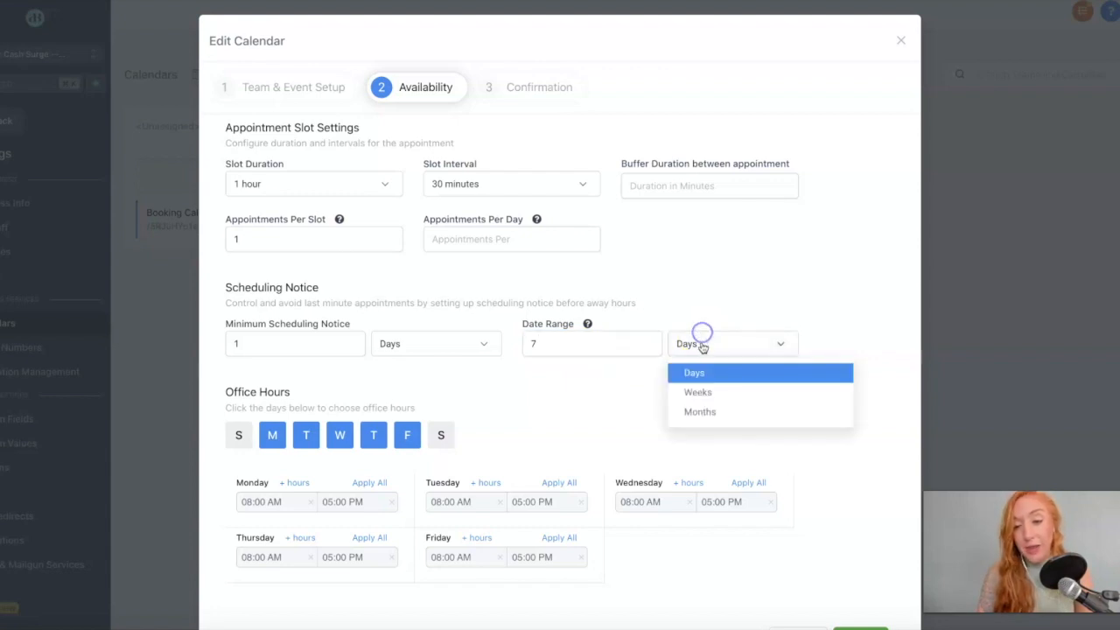
pyautogui.click(572, 337)
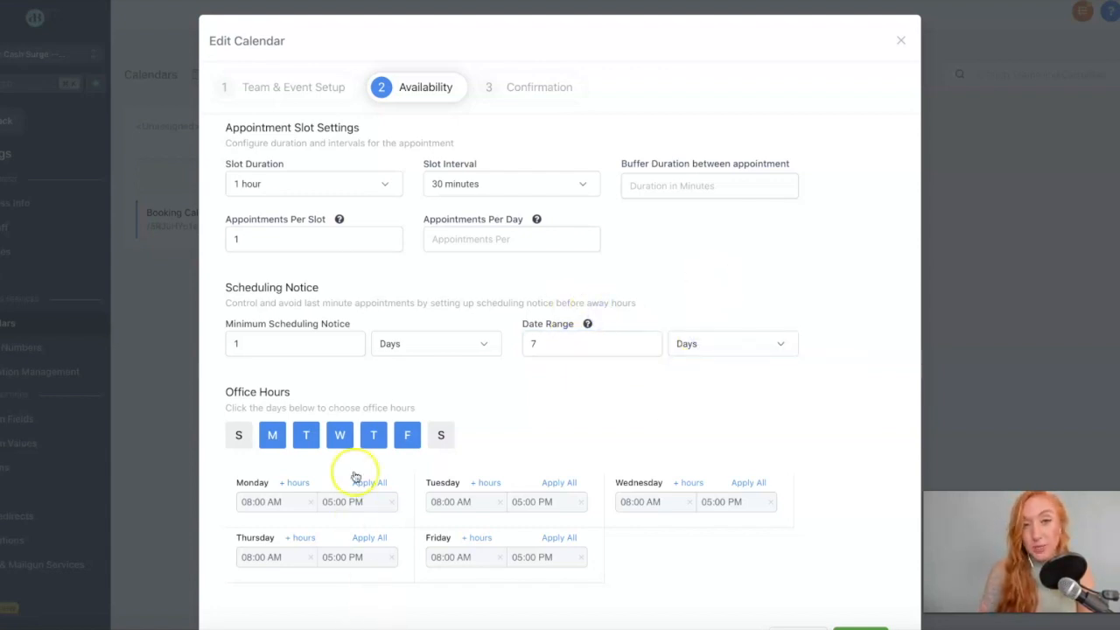
pyautogui.scroll(-1, 355, 477)
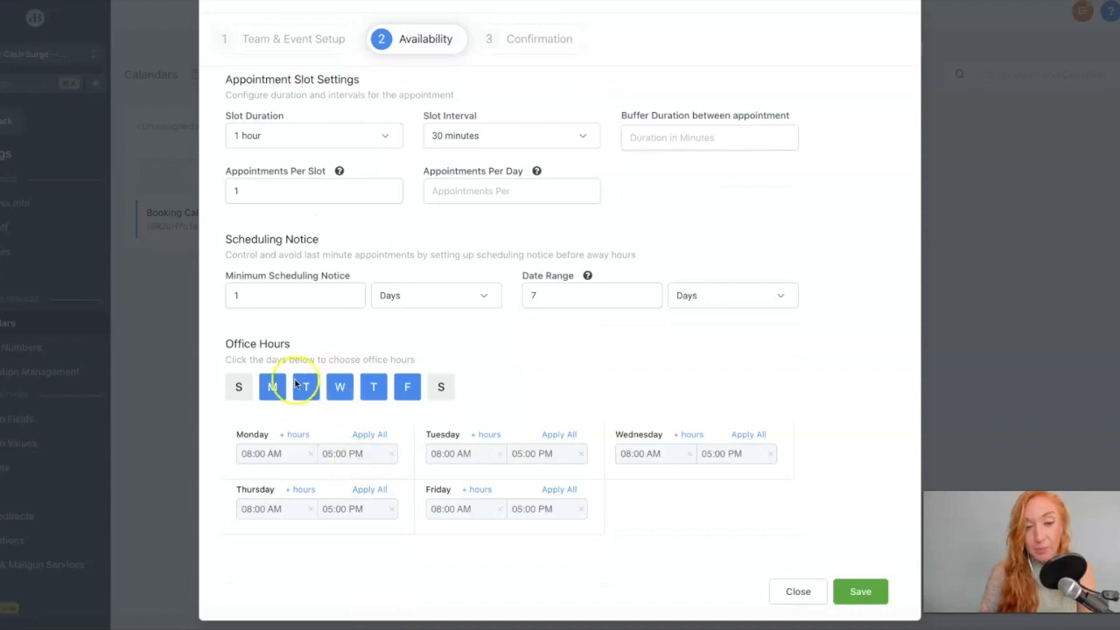
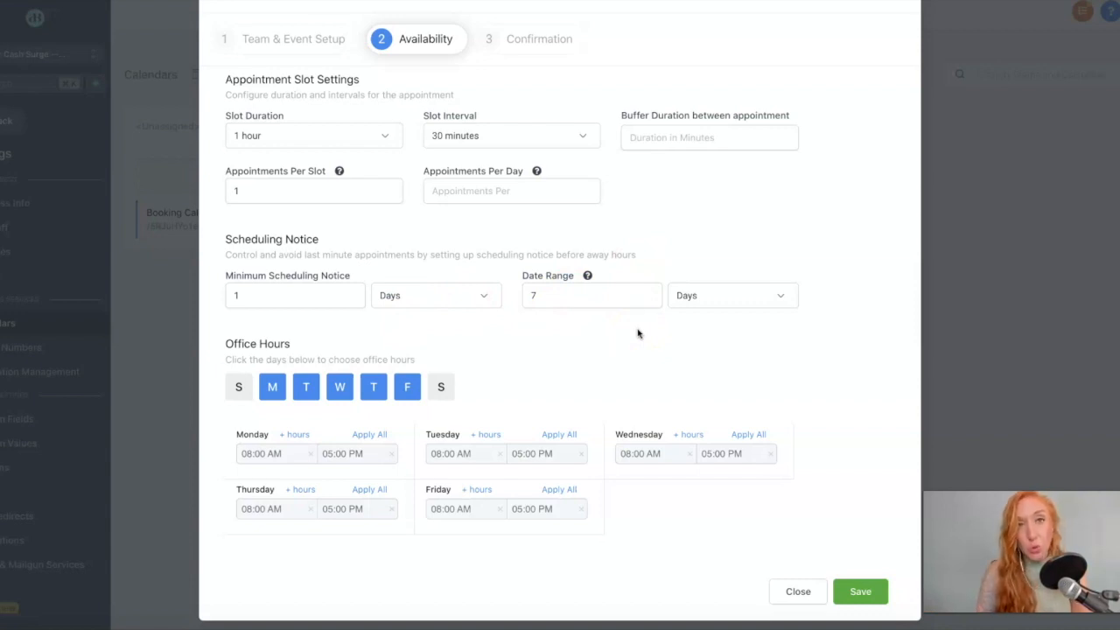
# Look over the Booking Calendar's availability, then check the Confirmation step's Custom Form options.
pyautogui.scroll(1, 638, 333)
pyautogui.scroll(-1, 638, 333)
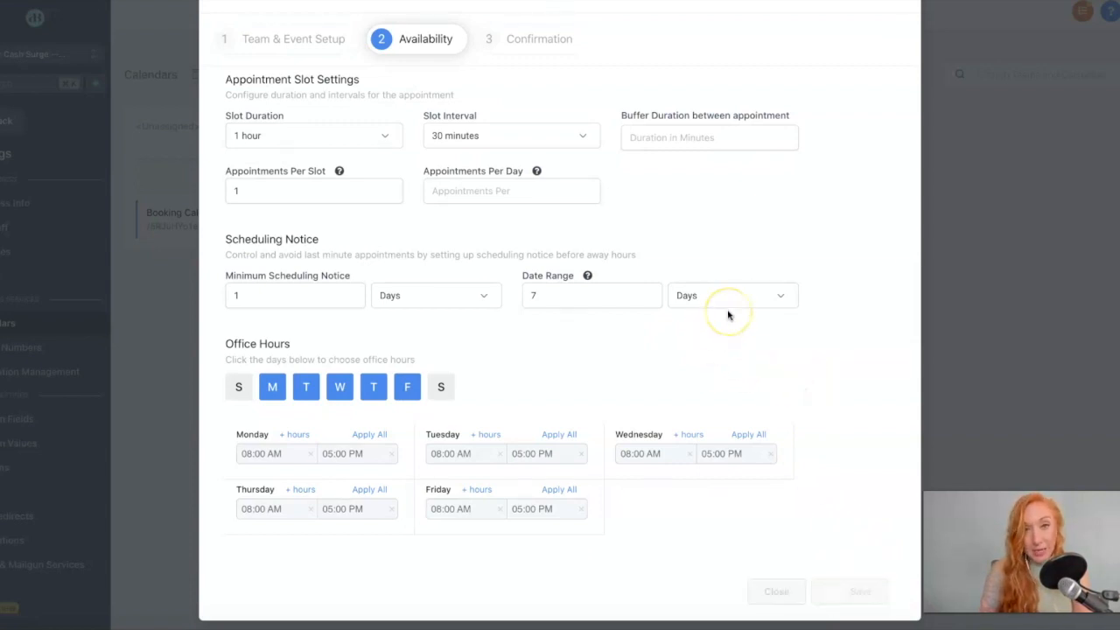
pyautogui.click(551, 38)
pyautogui.click(369, 12)
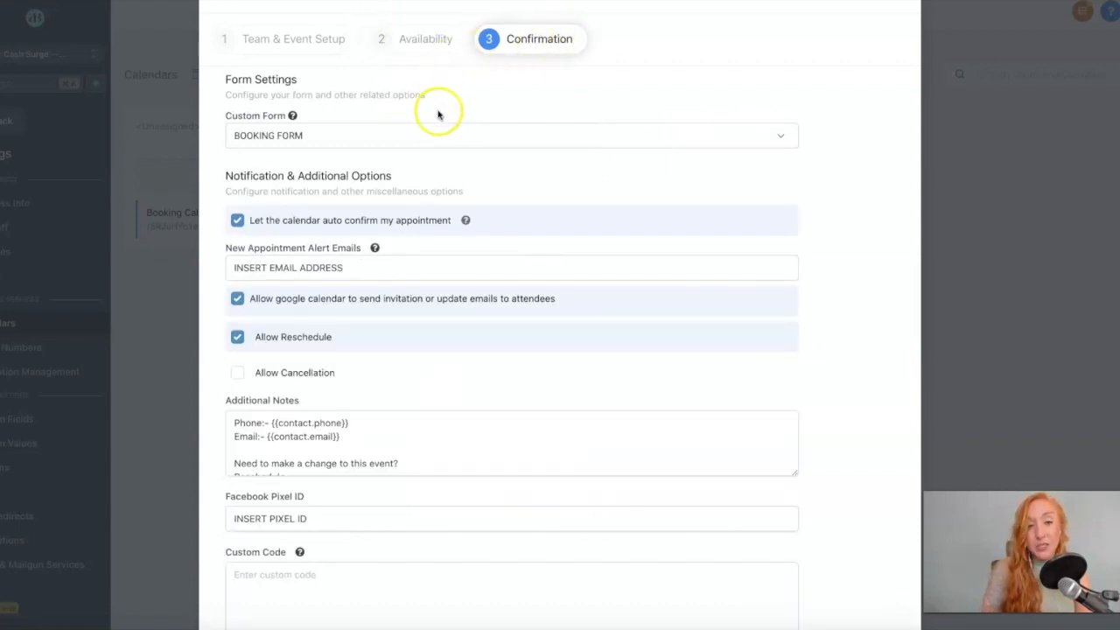
pyautogui.click(317, 135)
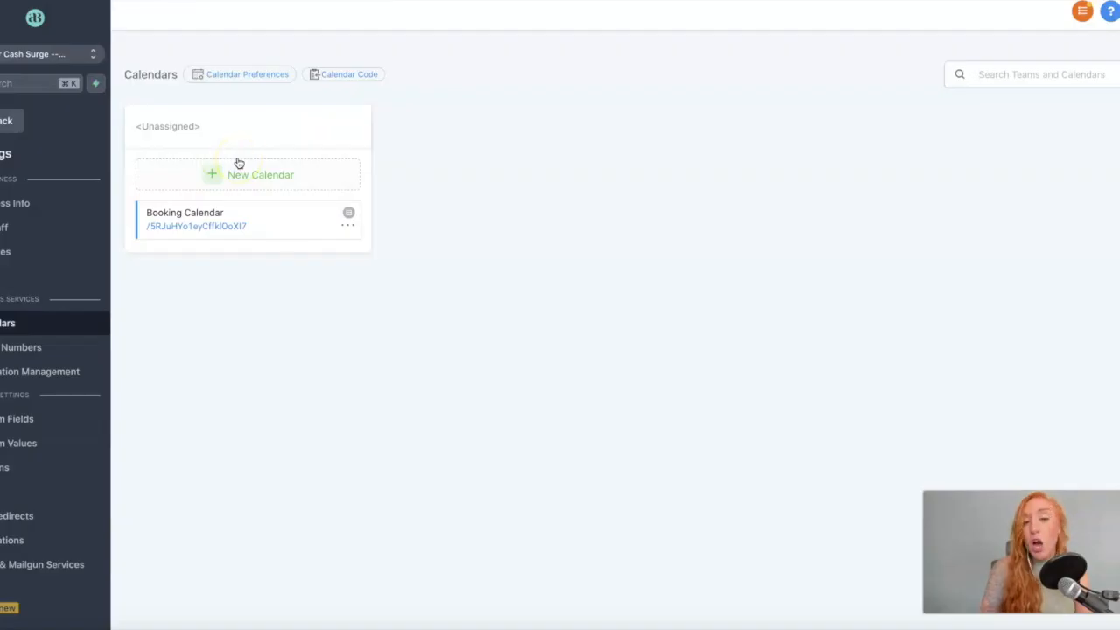
# Reopen the Booking Calendar via its options menu and go to the Confirmation step.
pyautogui.click(348, 225)
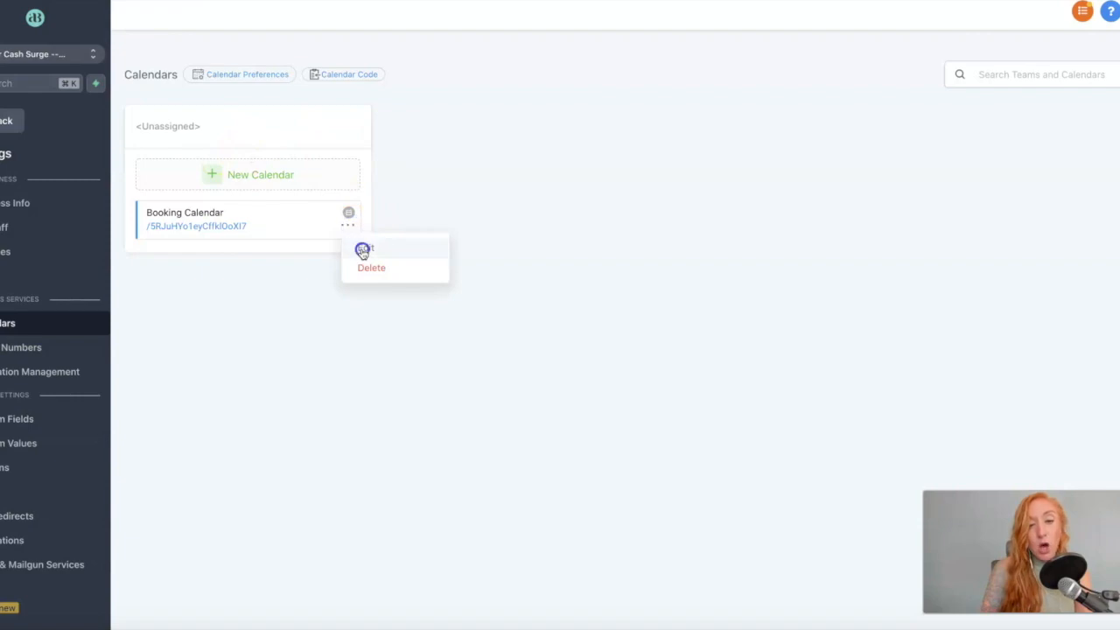
pyautogui.click(363, 251)
pyautogui.click(501, 91)
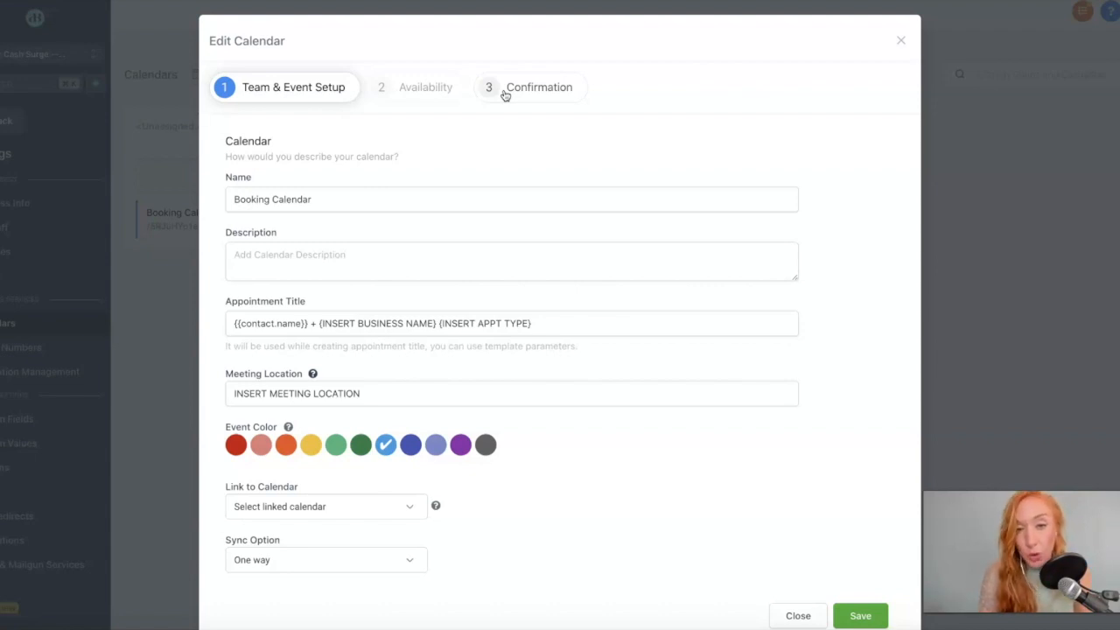
pyautogui.click(505, 89)
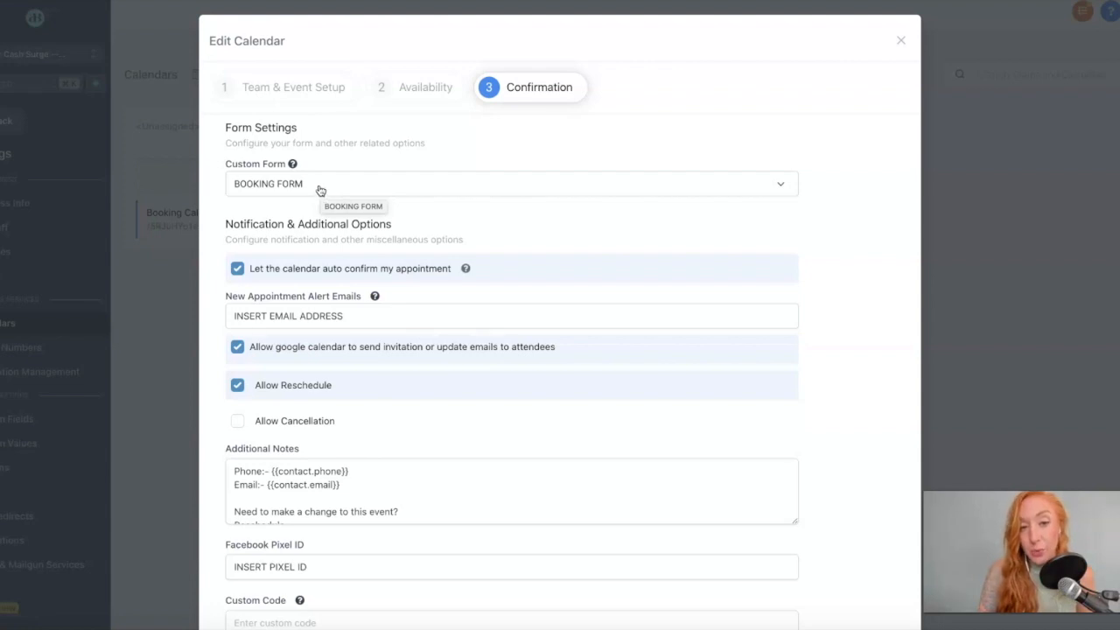
pyautogui.click(320, 189)
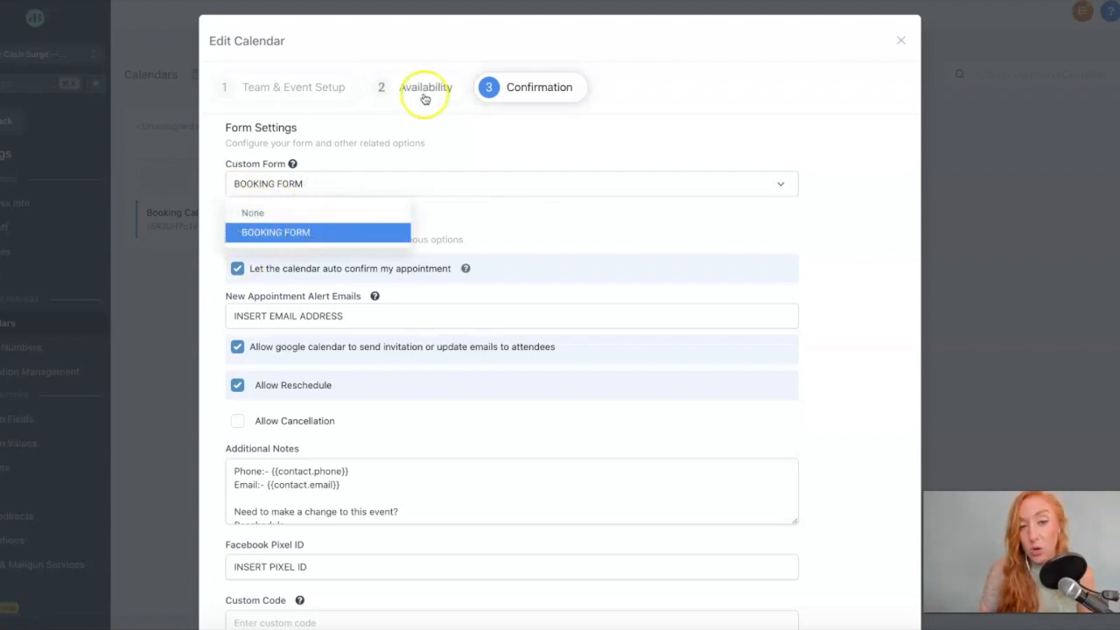
pyautogui.click(414, 128)
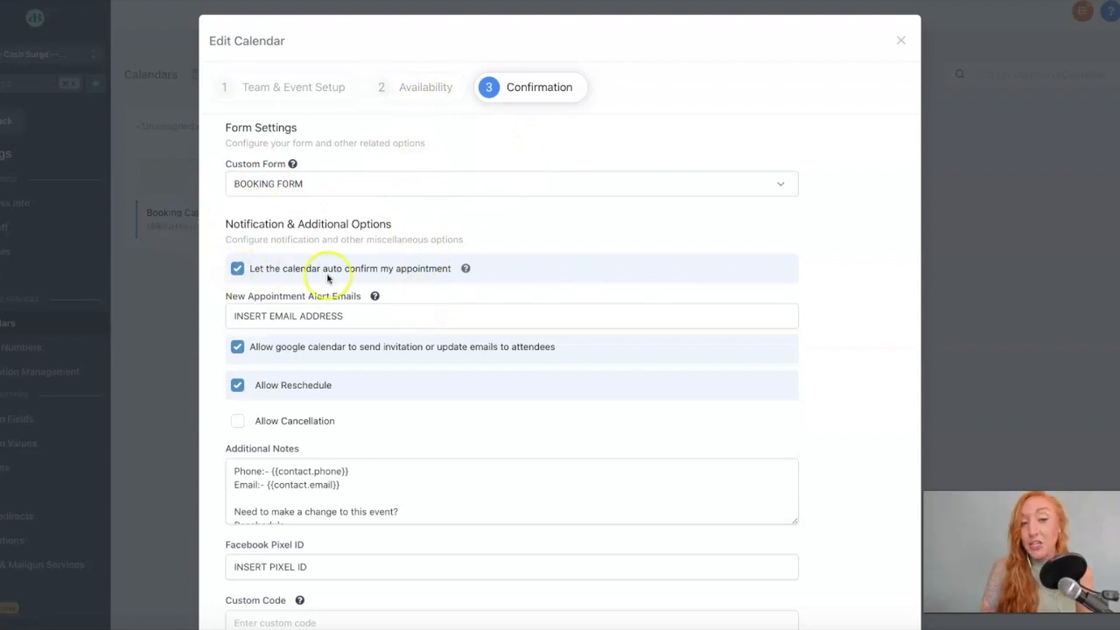
pyautogui.scroll(-1, 383, 305)
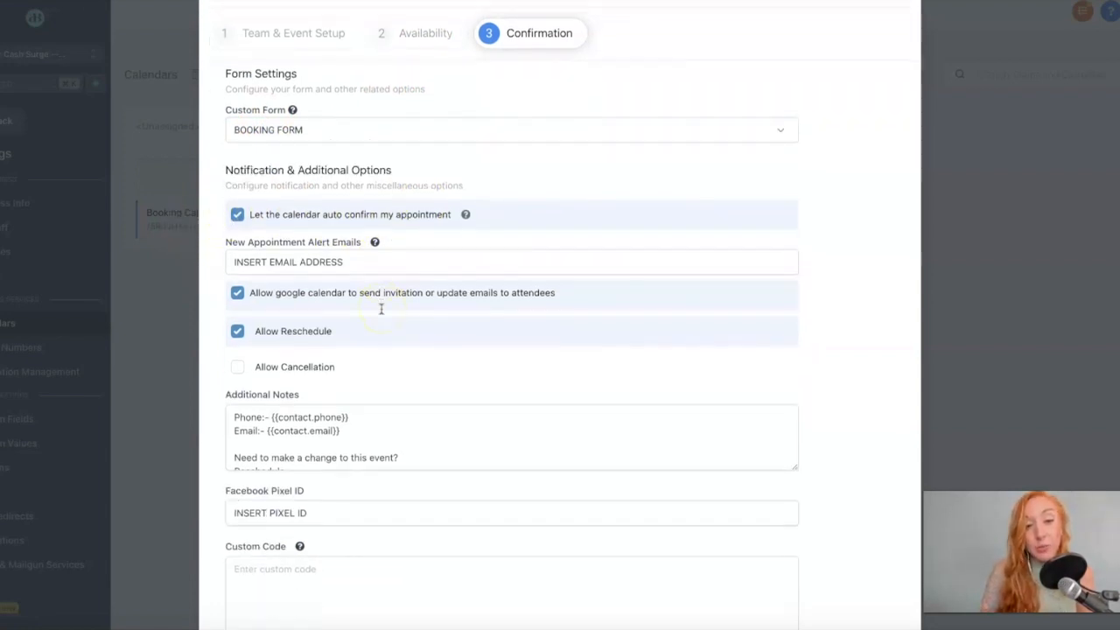
pyautogui.click(225, 258)
pyautogui.moveTo(245, 261); pyautogui.dragTo(371, 256)
pyautogui.click(369, 257)
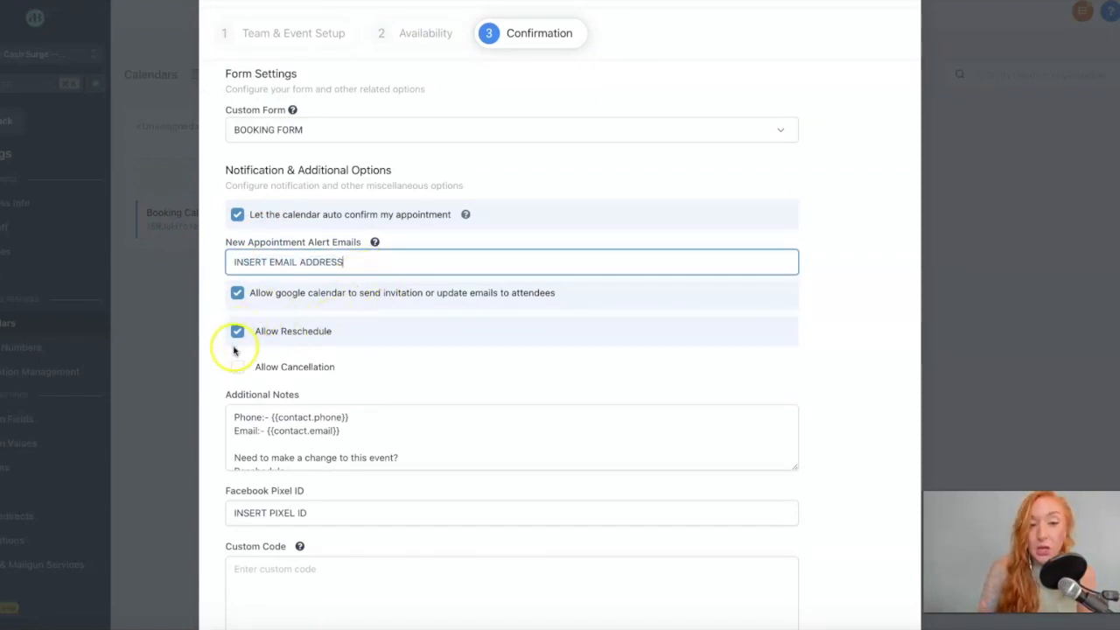
pyautogui.moveTo(339, 368); pyautogui.dragTo(256, 374)
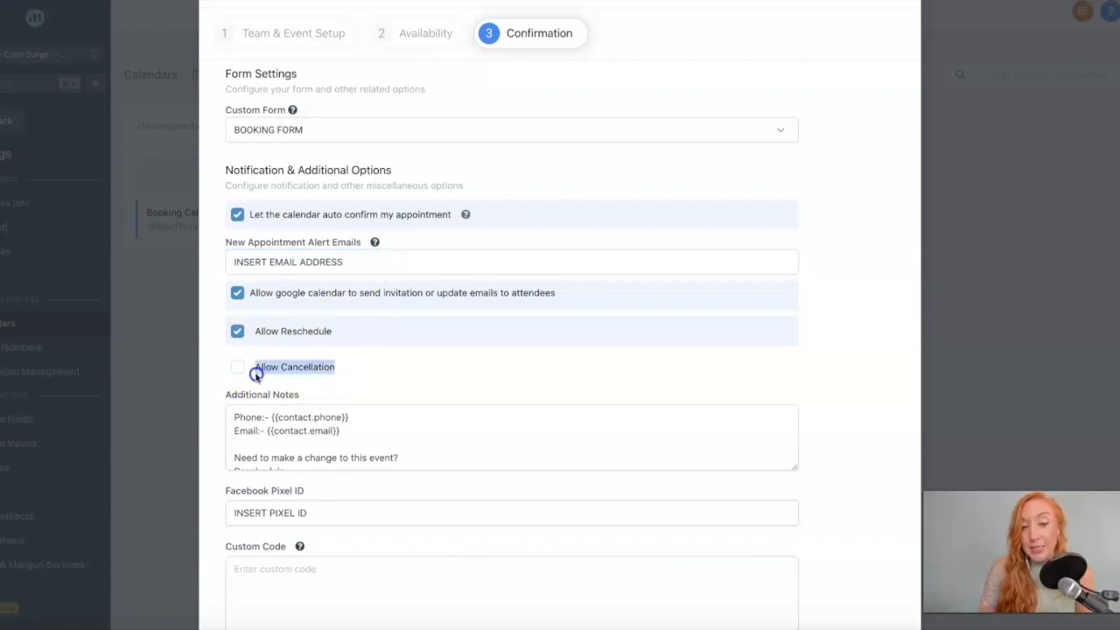
pyautogui.click(334, 330)
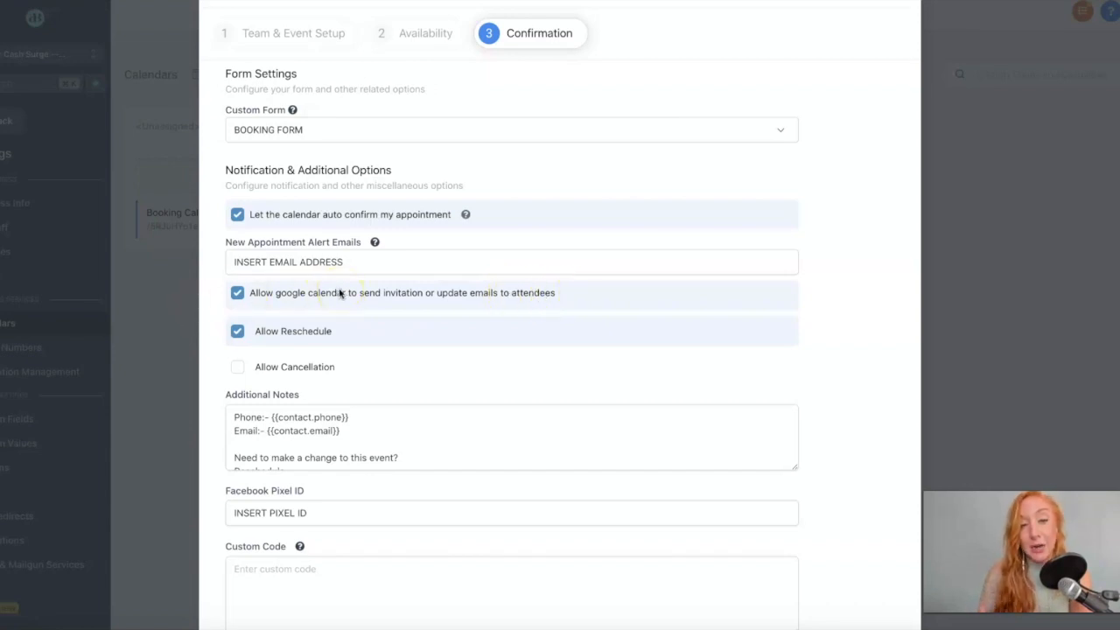
# Review Additional Notes and select the INSERT PIXEL ID placeholder in the Facebook Pixel ID field.
pyautogui.scroll(-5, 319, 426)
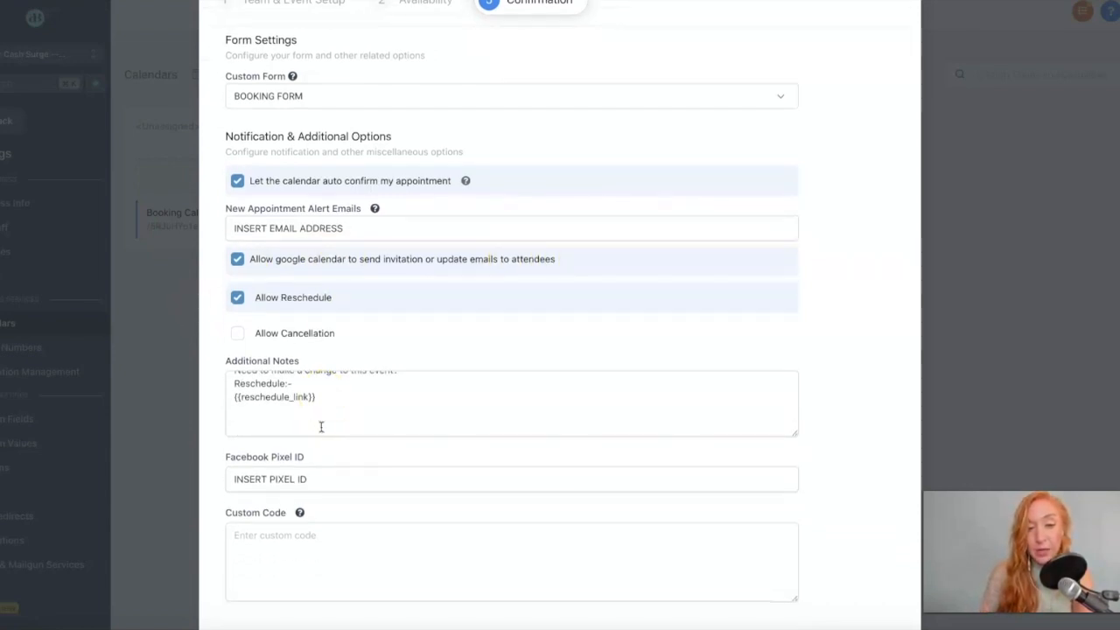
pyautogui.scroll(5, 321, 425)
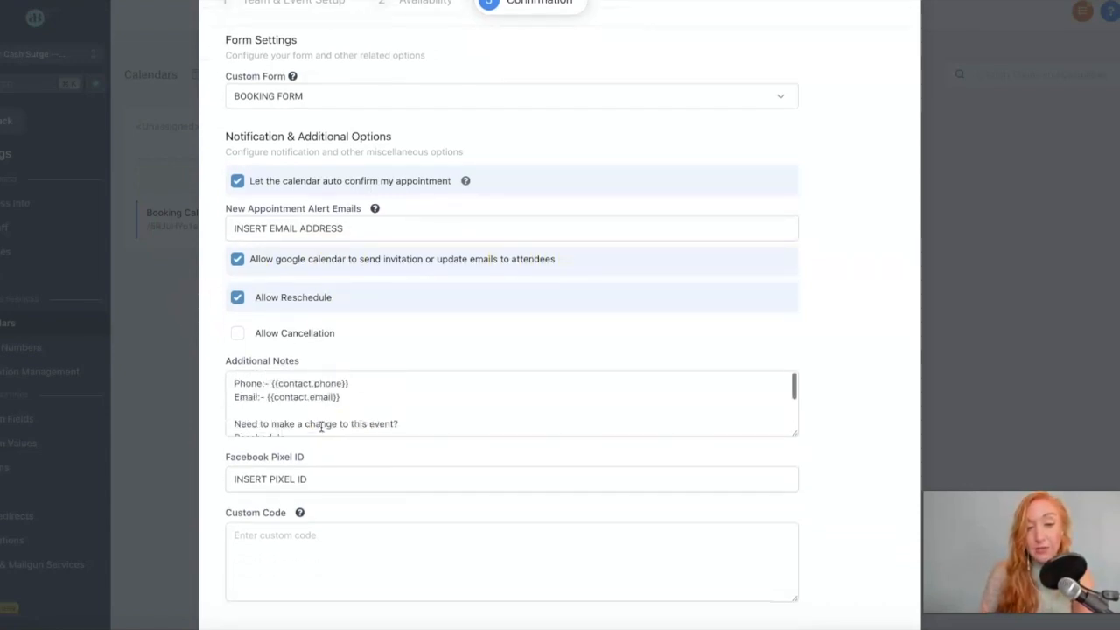
pyautogui.click(283, 374)
pyautogui.click(242, 478)
pyautogui.tripleClick(310, 478)
# Check the thank-you Form Submit Redirect URL and complete the calendar settings.
pyautogui.scroll(-3, 334, 475)
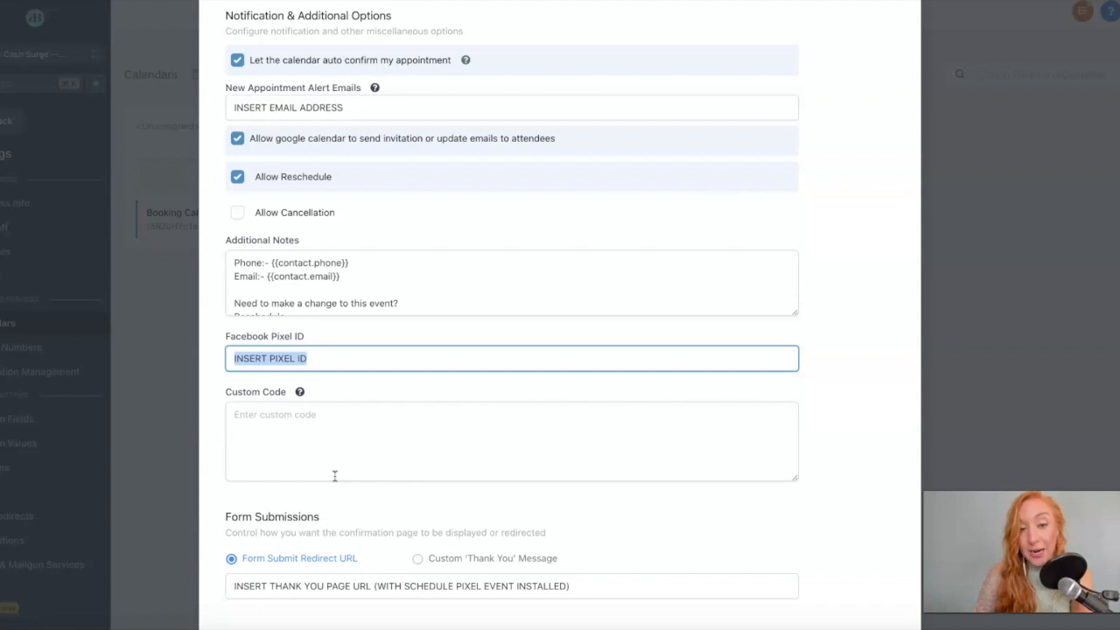
pyautogui.scroll(-2, 335, 475)
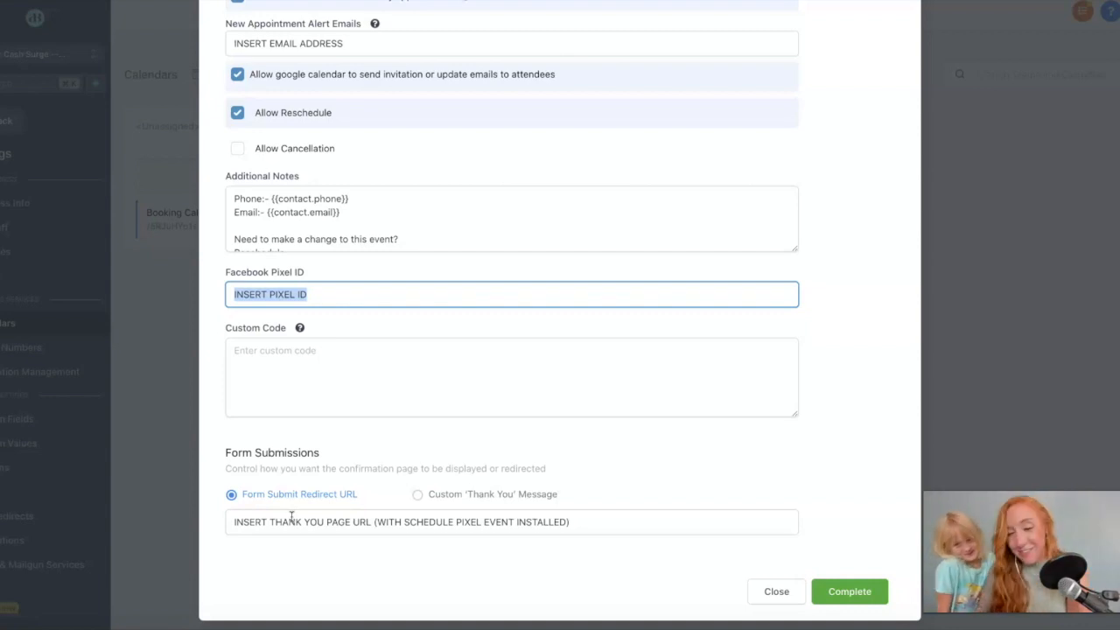
pyautogui.click(248, 523)
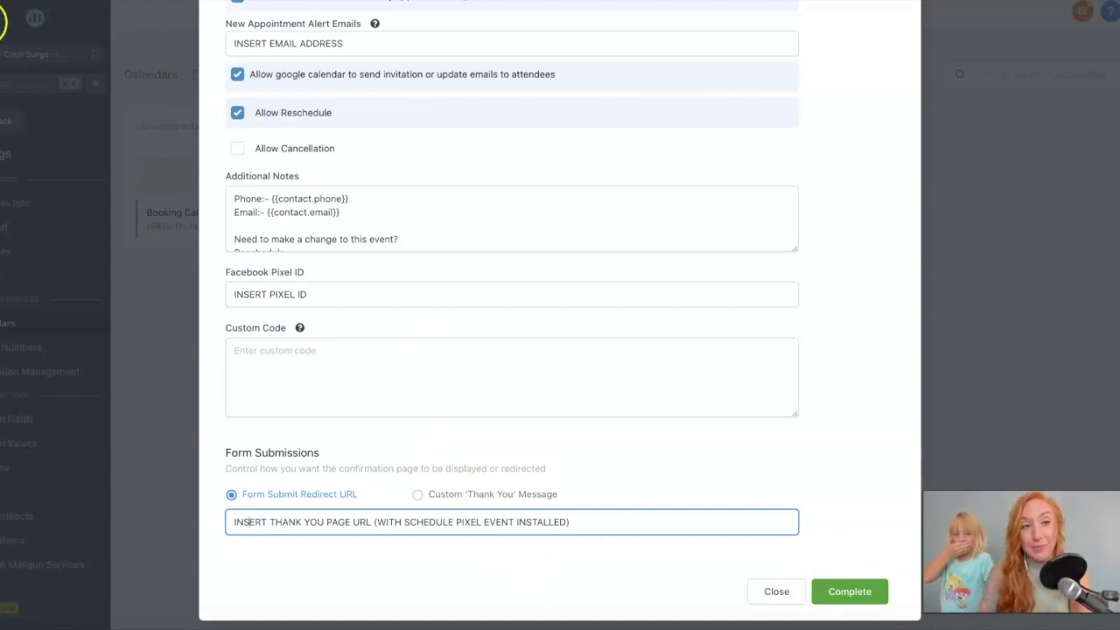
pyautogui.click(840, 591)
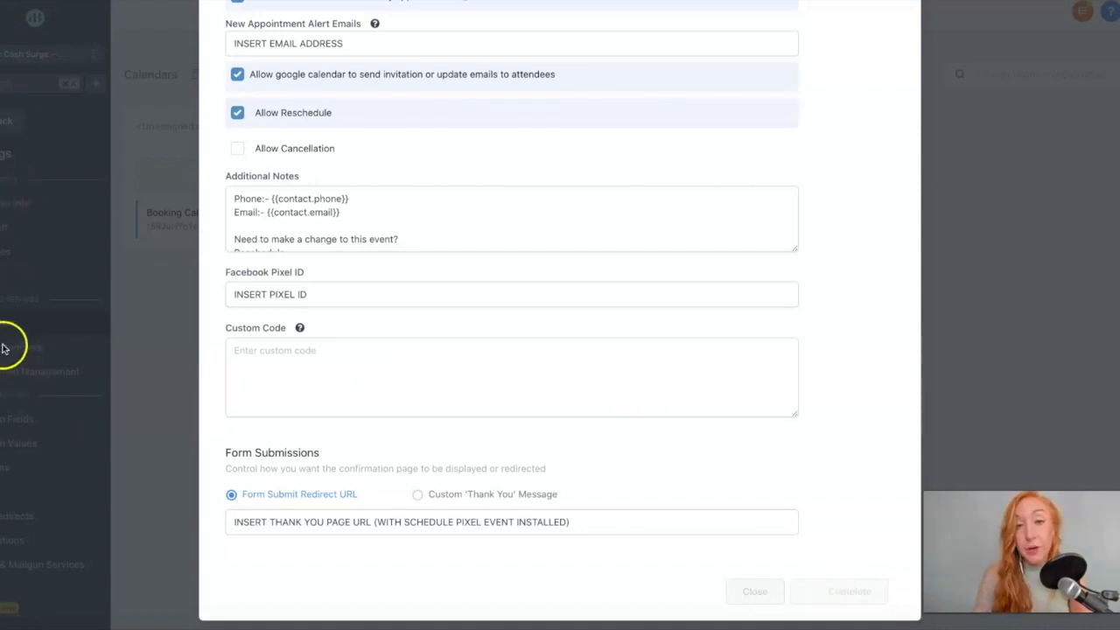
# Start adding a phone number and search available numbers in area code 502.
pyautogui.click(123, 343)
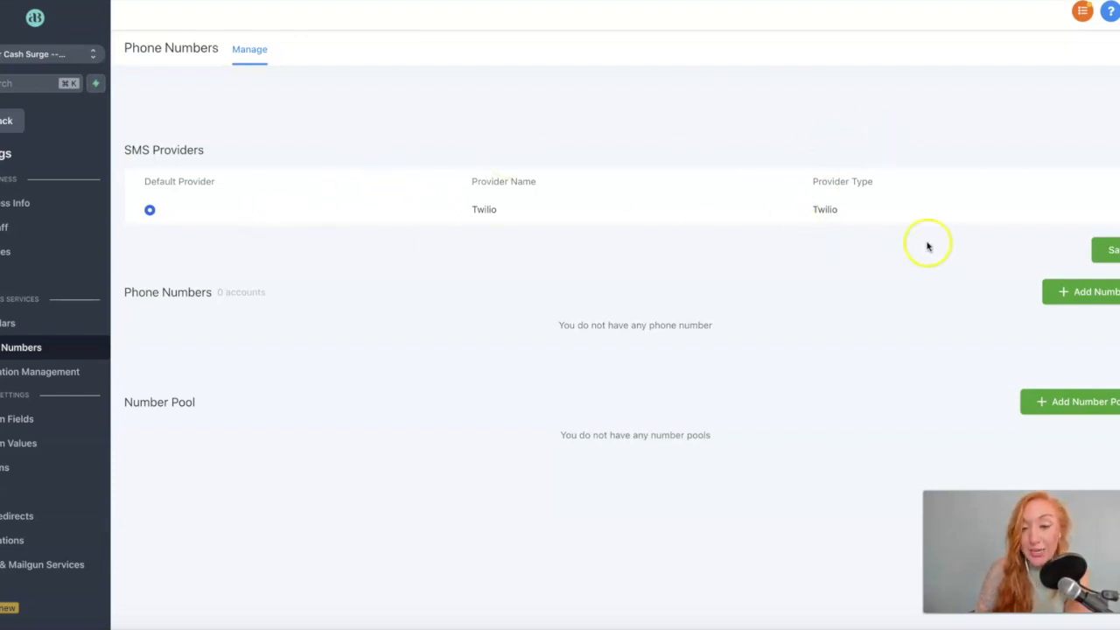
pyautogui.click(1088, 296)
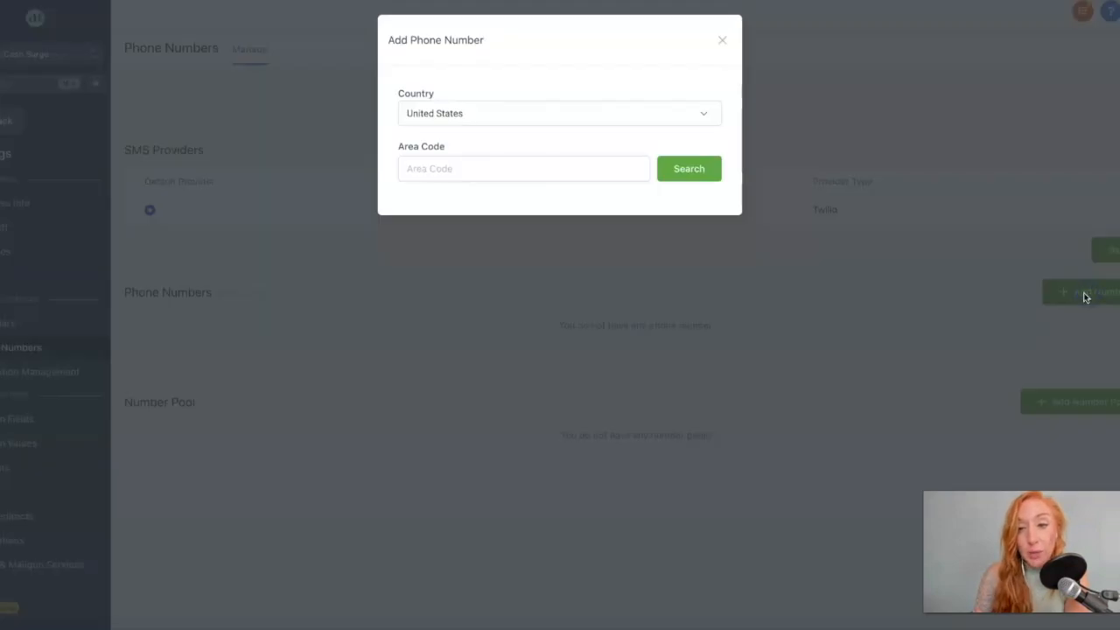
pyautogui.click(568, 163)
pyautogui.write('502')
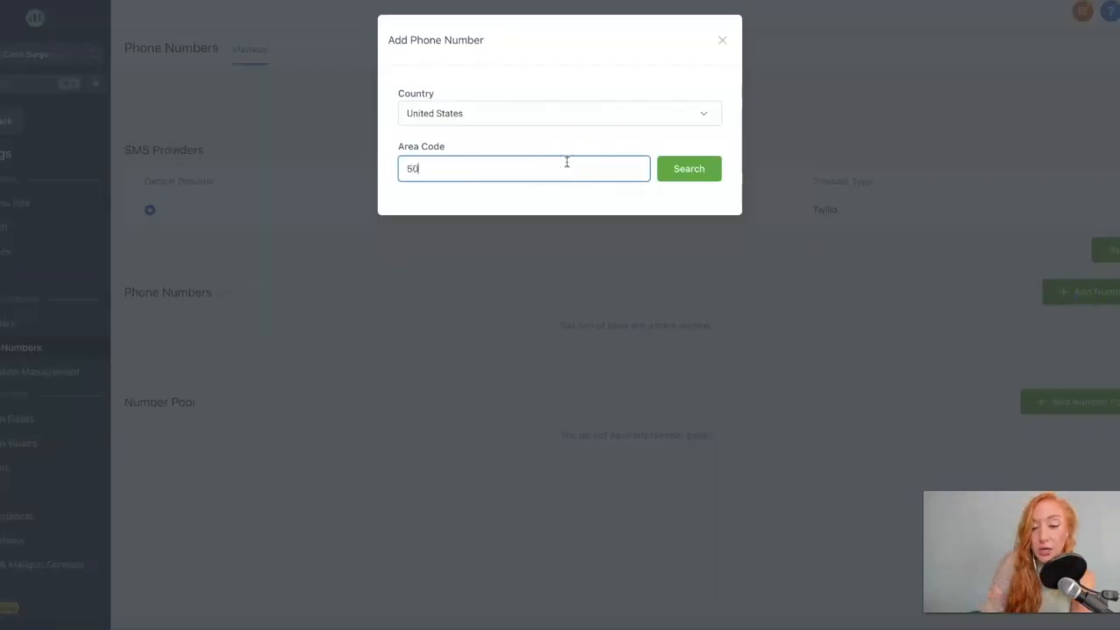
pyautogui.click(692, 171)
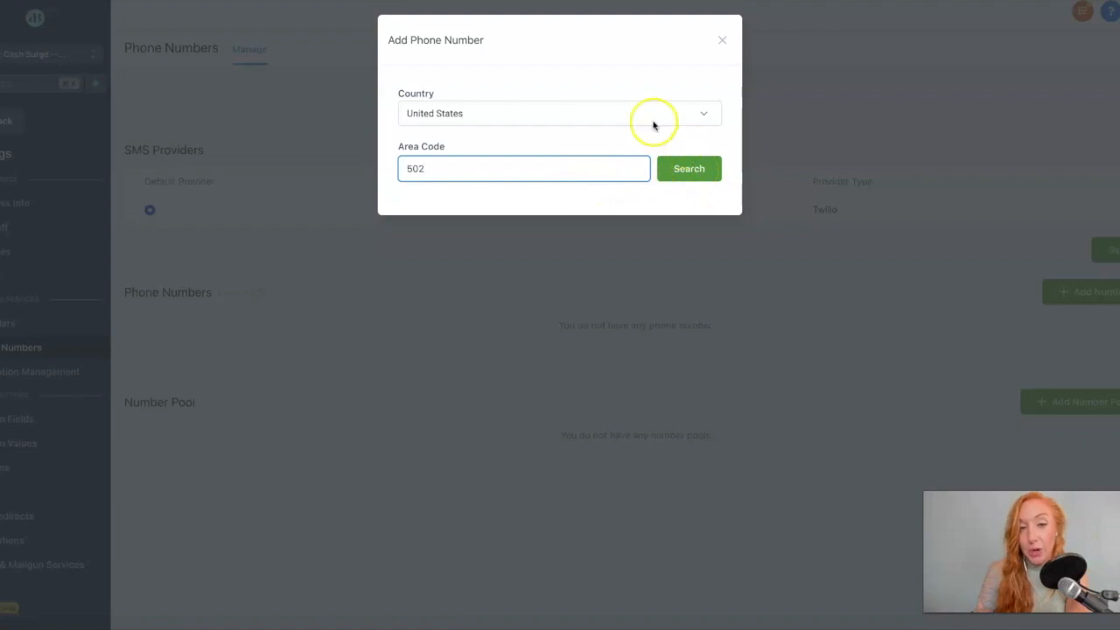
pyautogui.click(683, 171)
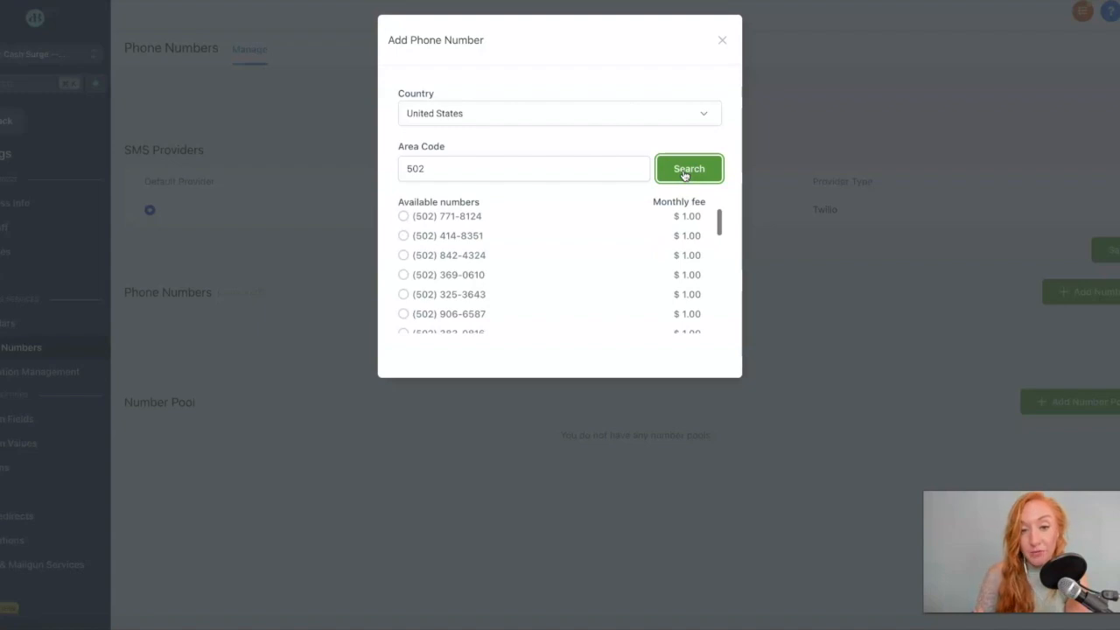
pyautogui.scroll(-5, 462, 293)
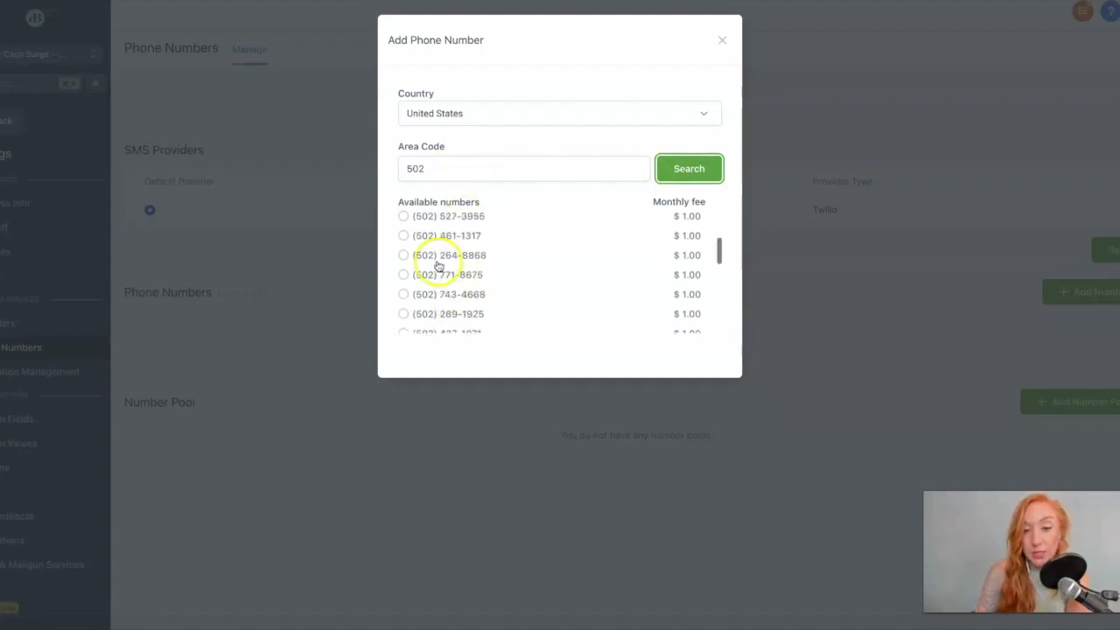
pyautogui.scroll(-3, 444, 263)
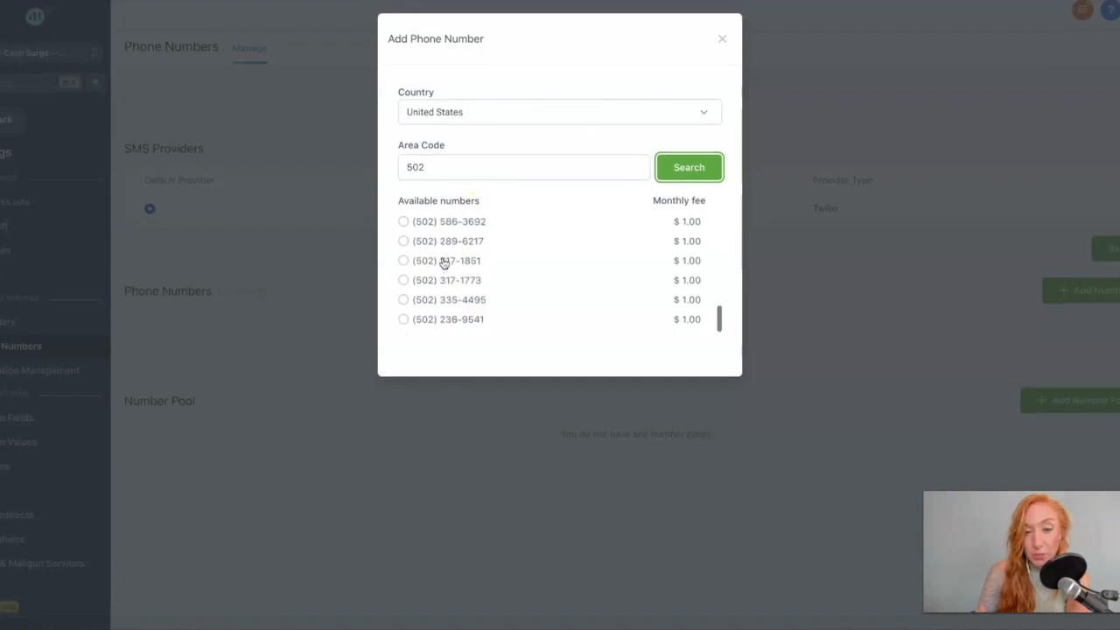
pyautogui.click(446, 301)
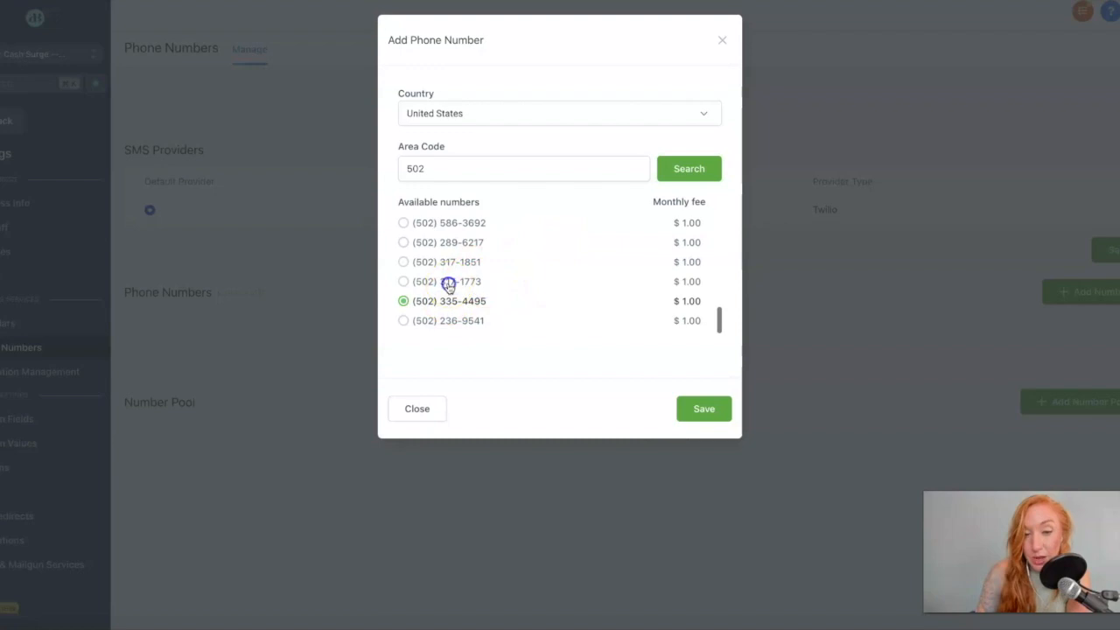
pyautogui.click(403, 282)
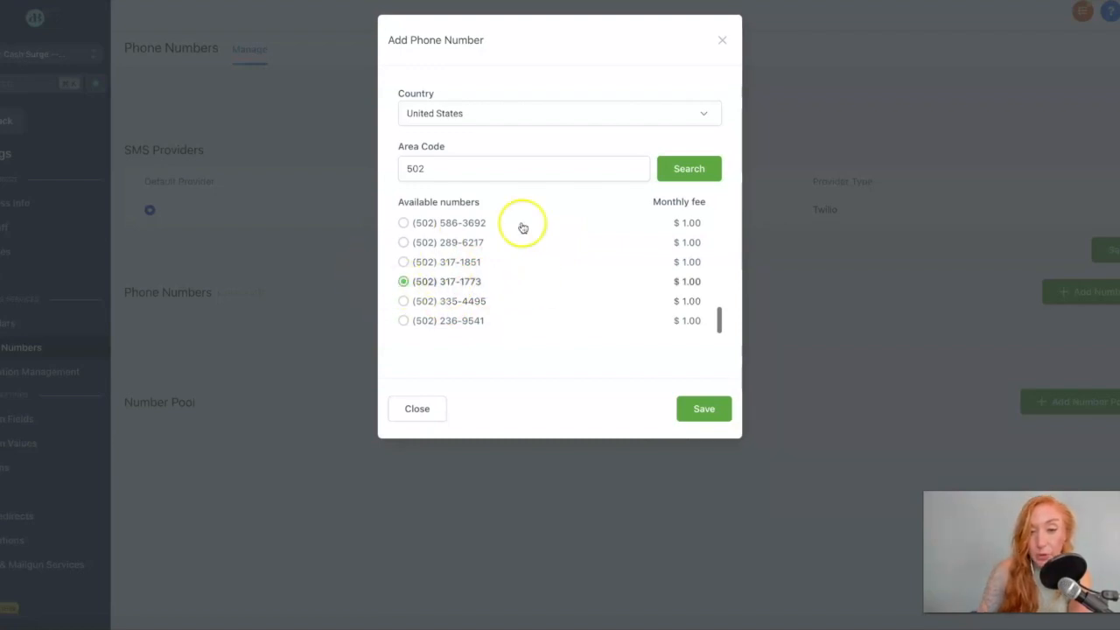
pyautogui.click(698, 411)
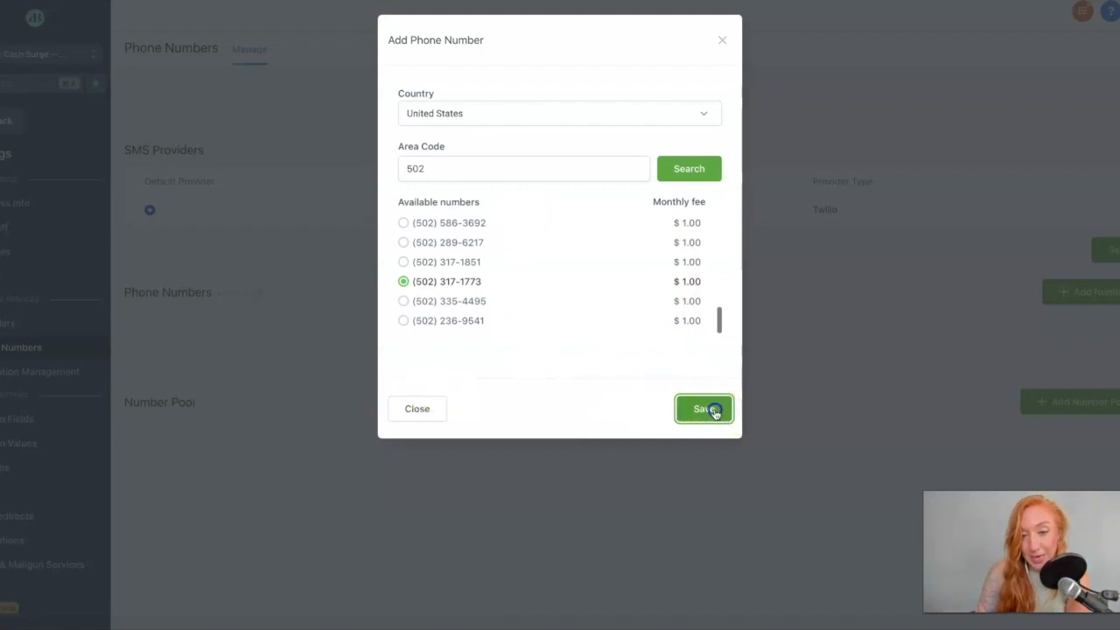
pyautogui.click(416, 408)
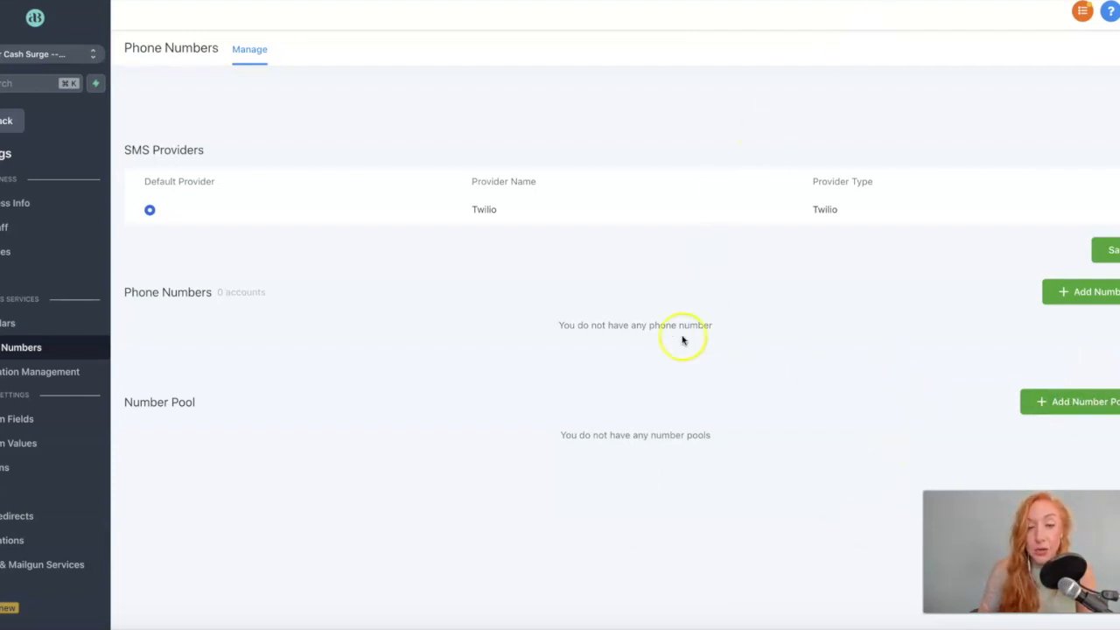
# Navigate to Reputation Management in the settings sidebar.
pyautogui.click(52, 372)
pyautogui.click(1, 388)
pyautogui.click(3, 372)
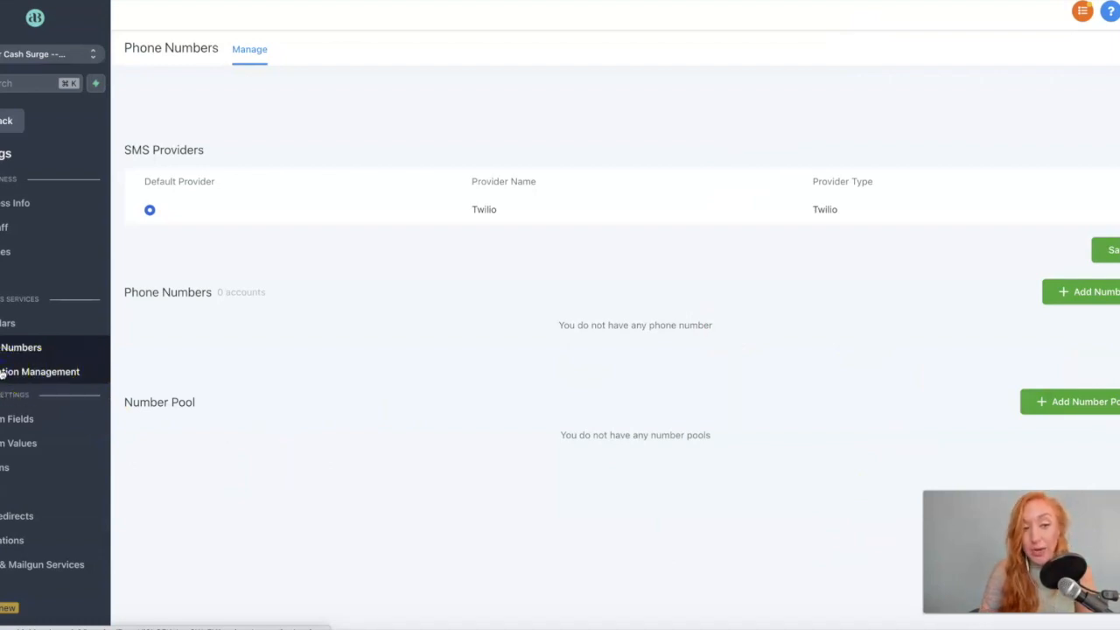
pyautogui.click(16, 376)
pyautogui.click(42, 372)
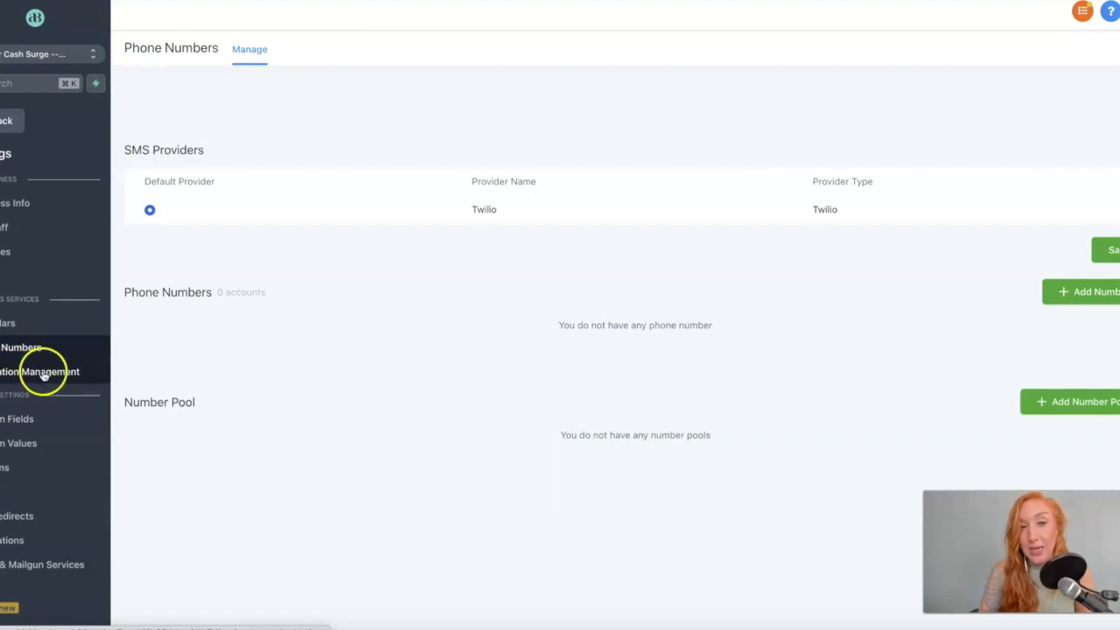
pyautogui.click(10, 369)
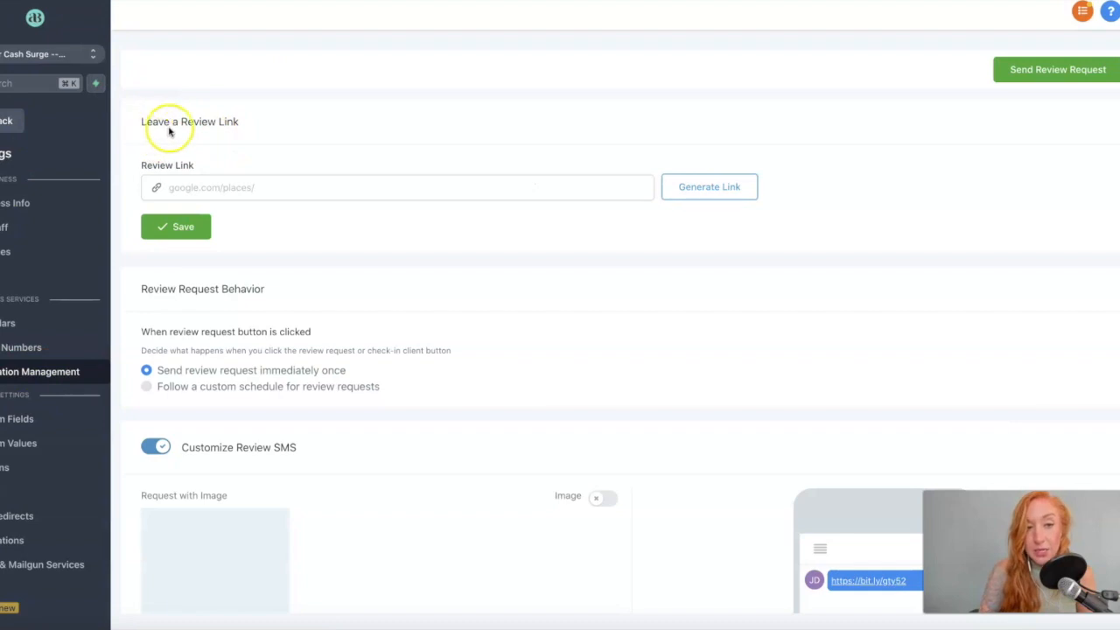
# Check the Google review link field and review SMS options, toggling the SMS image on and off.
pyautogui.click(192, 187)
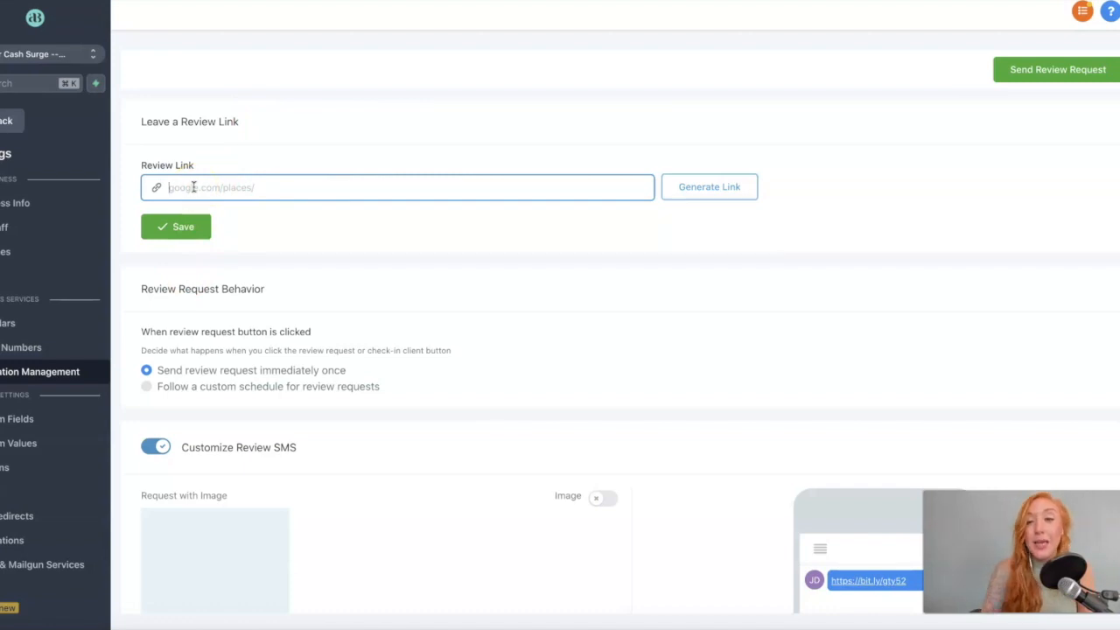
pyautogui.scroll(-4, 183, 184)
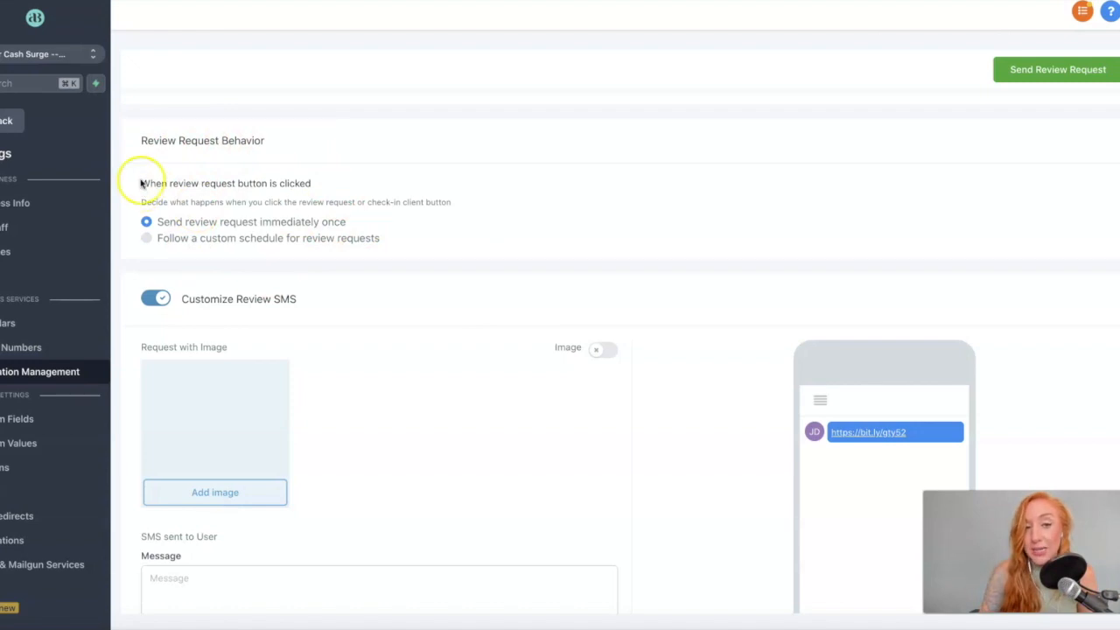
pyautogui.scroll(-1, 142, 184)
pyautogui.scroll(-1, 221, 197)
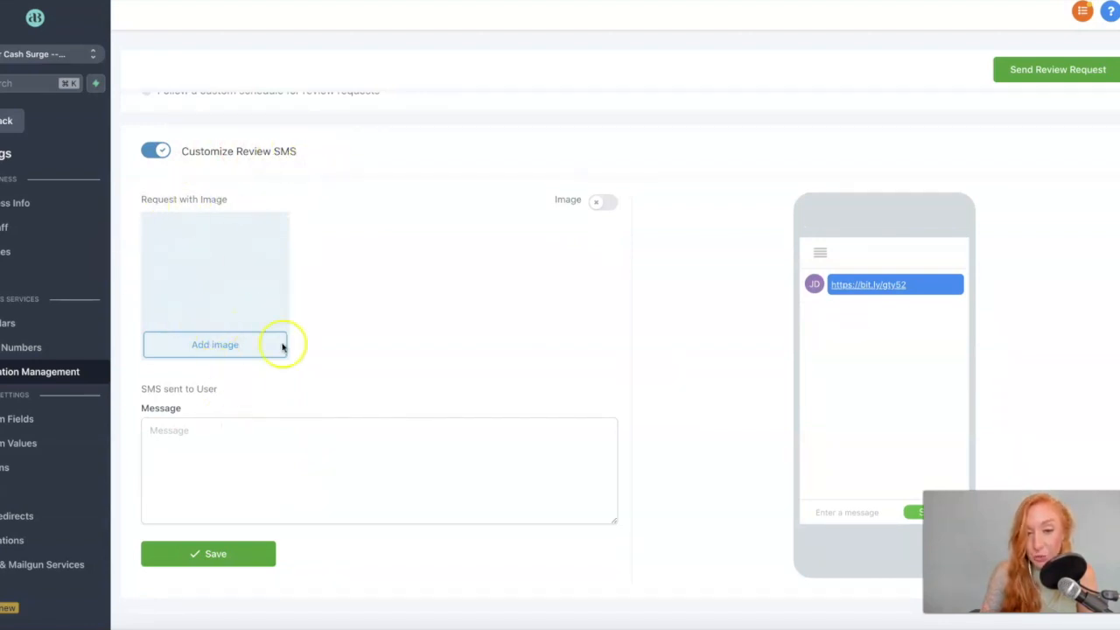
pyautogui.click(606, 202)
pyautogui.click(606, 202)
pyautogui.click(267, 485)
pyautogui.scroll(-5, 267, 482)
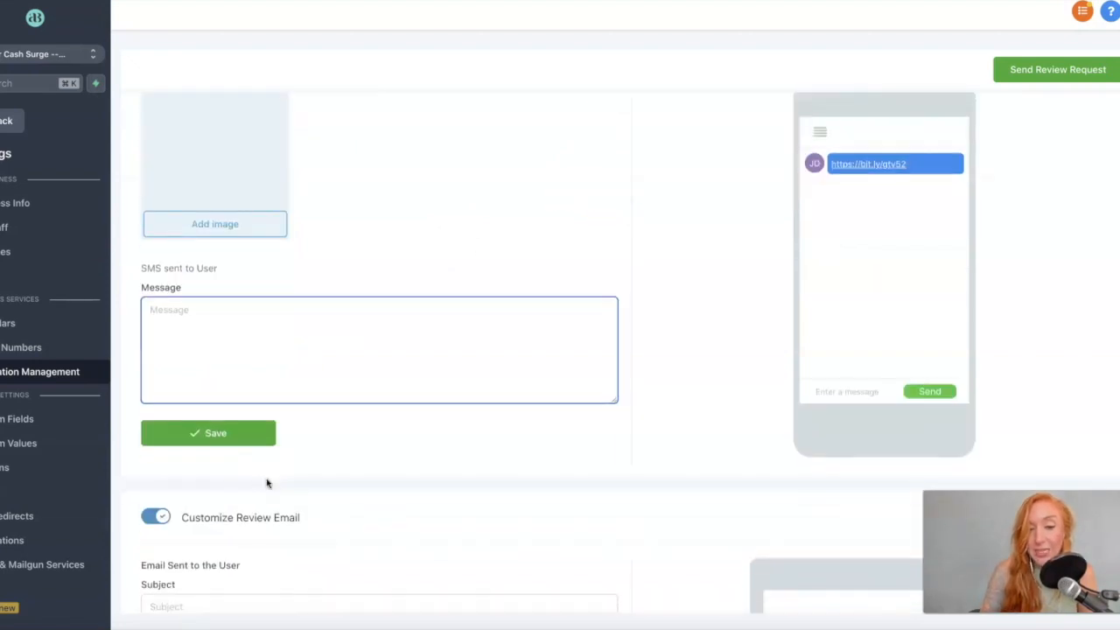
pyautogui.scroll(-6, 248, 235)
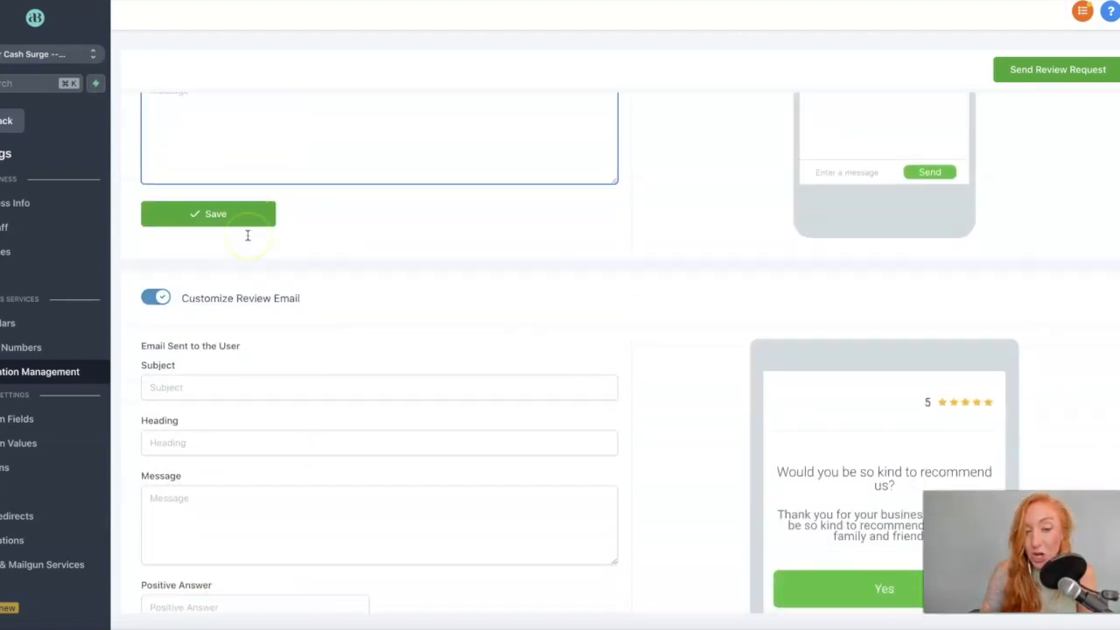
# Go through the review email subject, heading and message fields, then the Review Widget section.
pyautogui.click(178, 216)
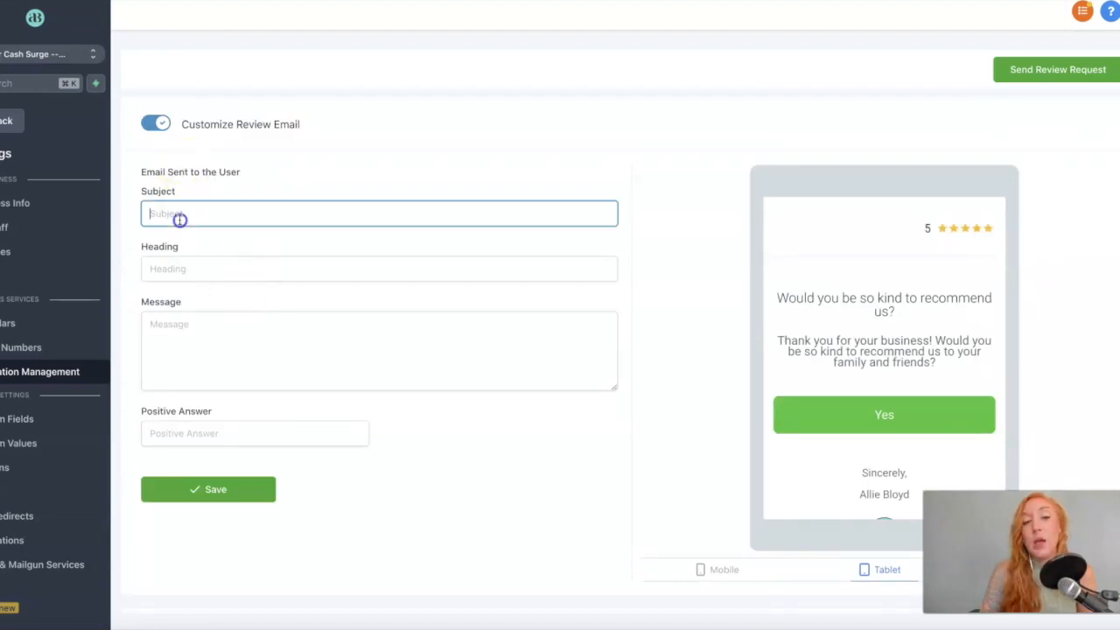
pyautogui.click(180, 276)
pyautogui.click(159, 322)
pyautogui.scroll(-1, 165, 319)
pyautogui.scroll(2, 180, 280)
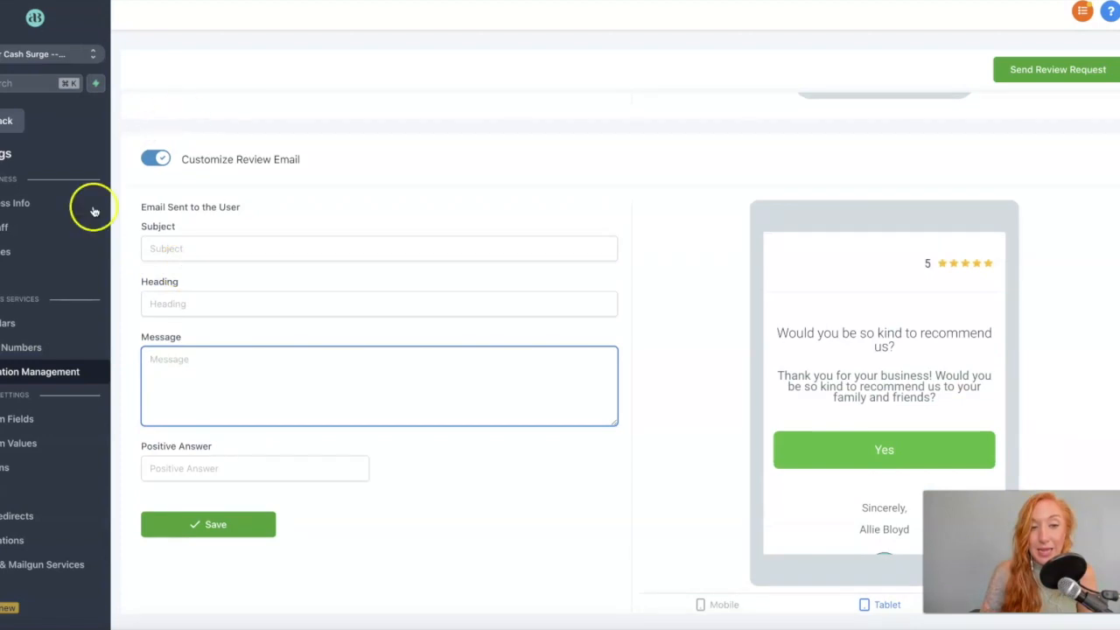
pyautogui.scroll(-4, 305, 475)
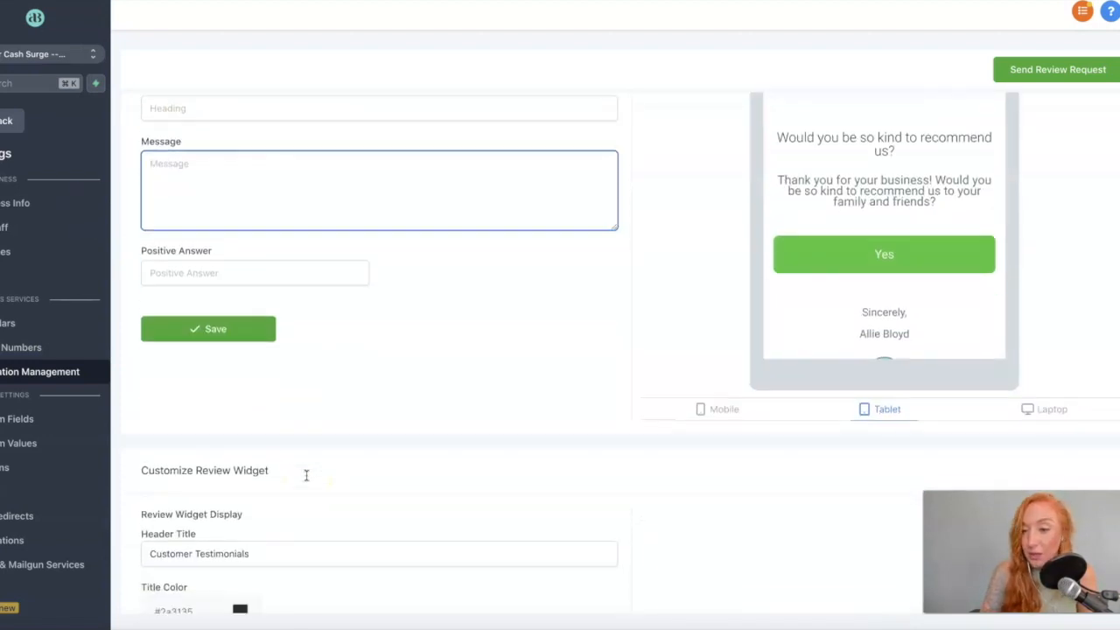
pyautogui.scroll(-5, 320, 463)
pyautogui.scroll(-5, 325, 455)
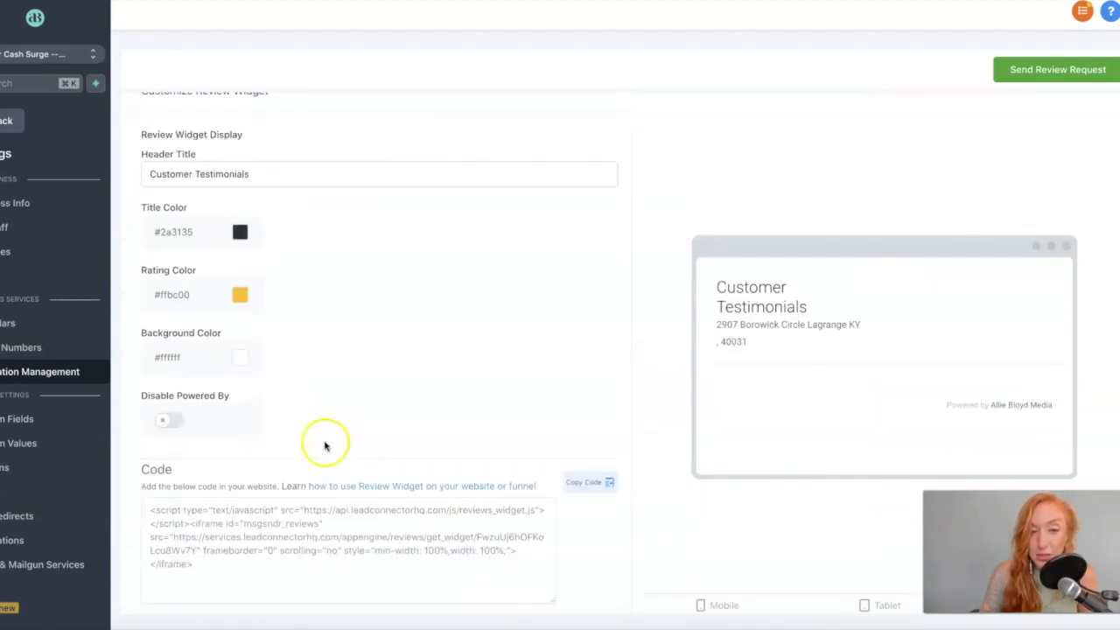
pyautogui.scroll(15, 313, 241)
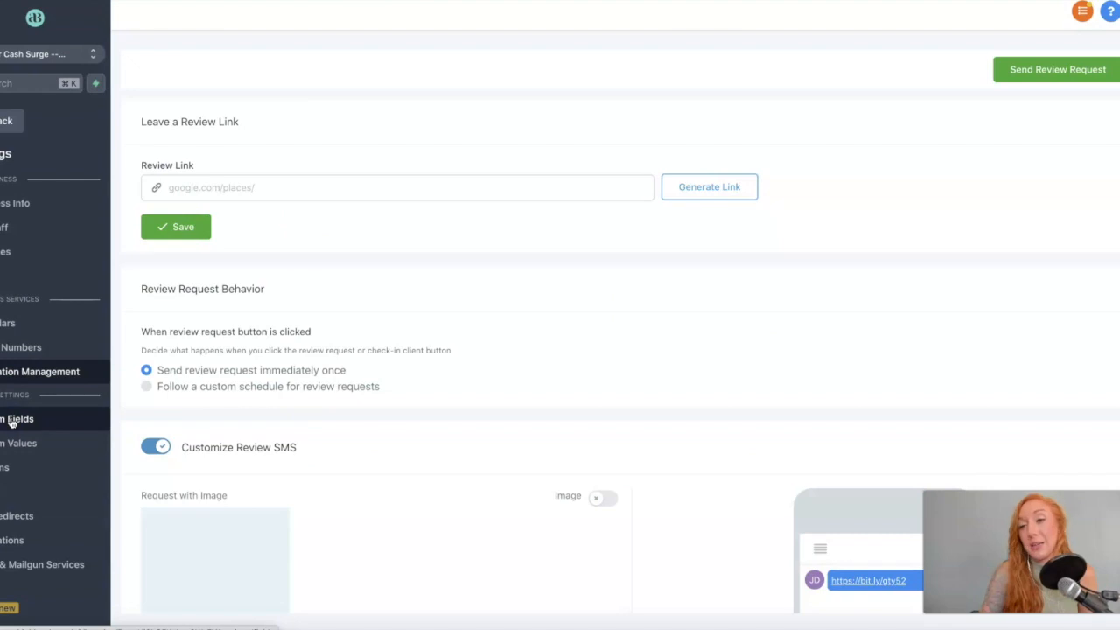
# Open Custom Fields, abandon the new custom field dialog, and go to Custom Values.
pyautogui.click(12, 422)
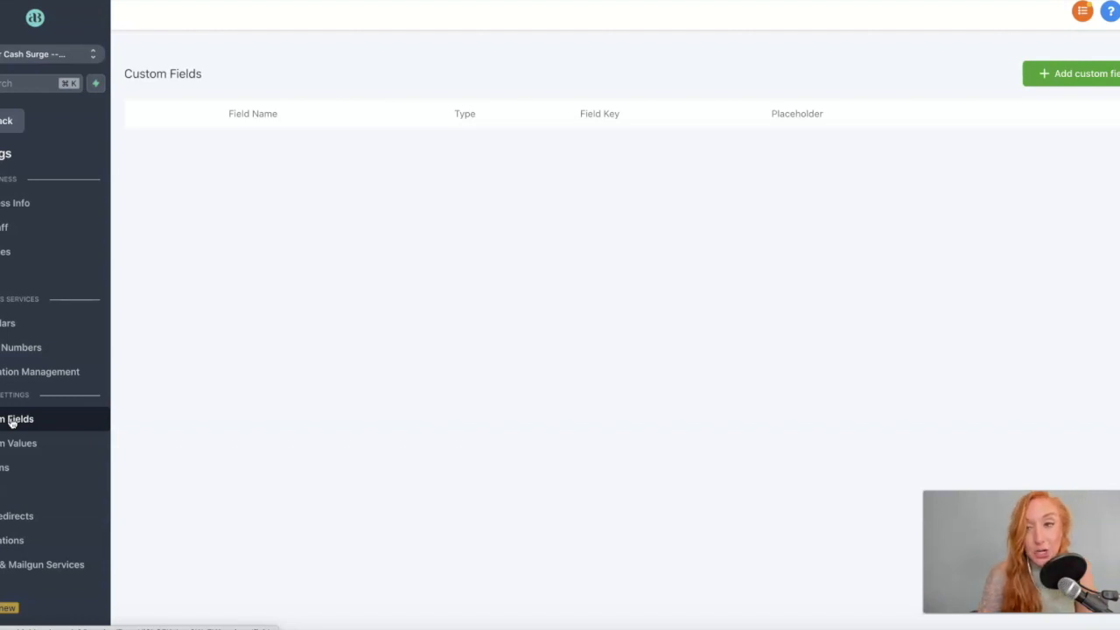
pyautogui.click(1066, 79)
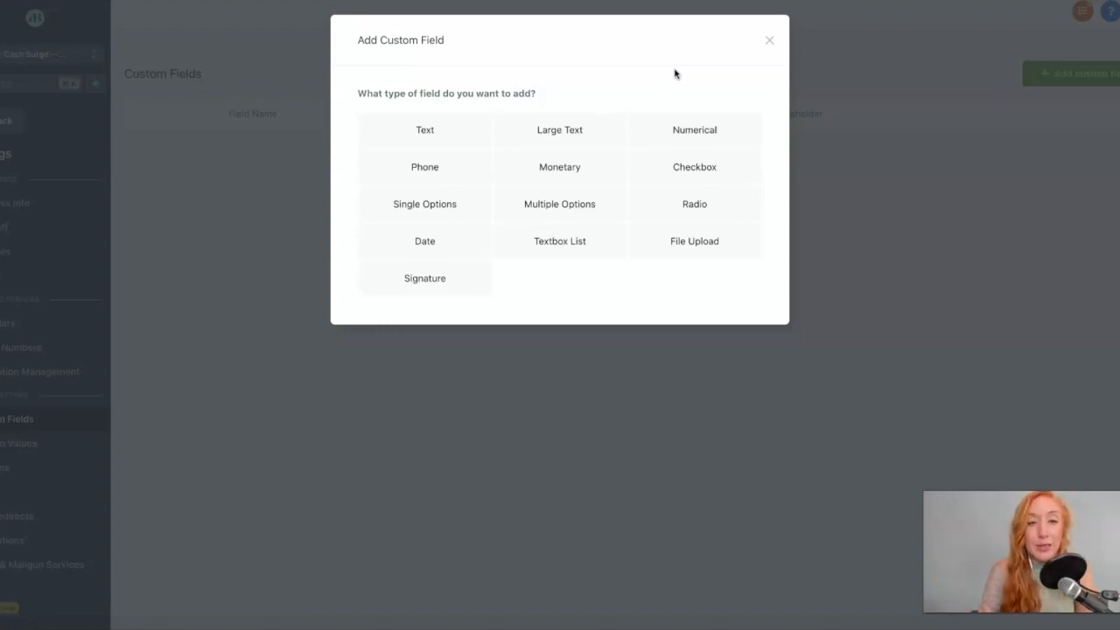
pyautogui.click(767, 41)
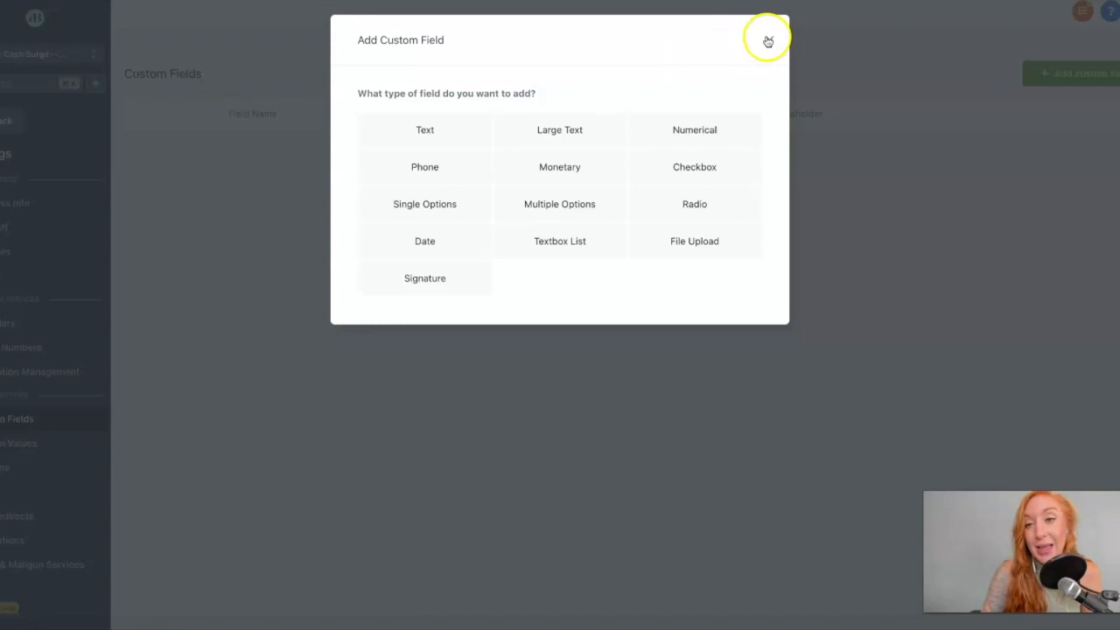
pyautogui.click(768, 42)
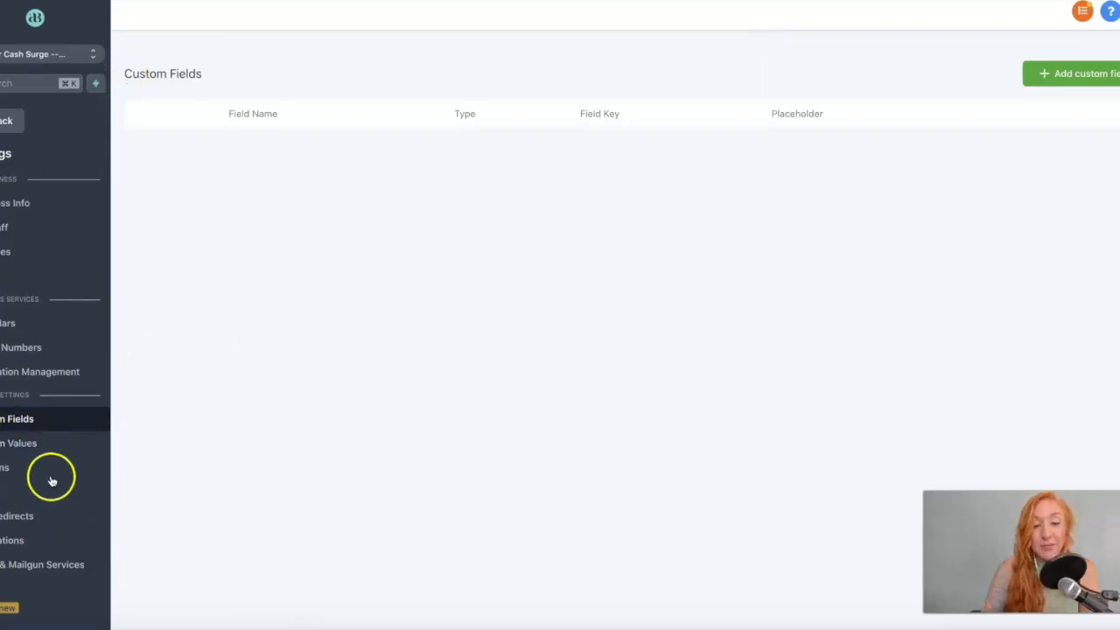
pyautogui.click(23, 441)
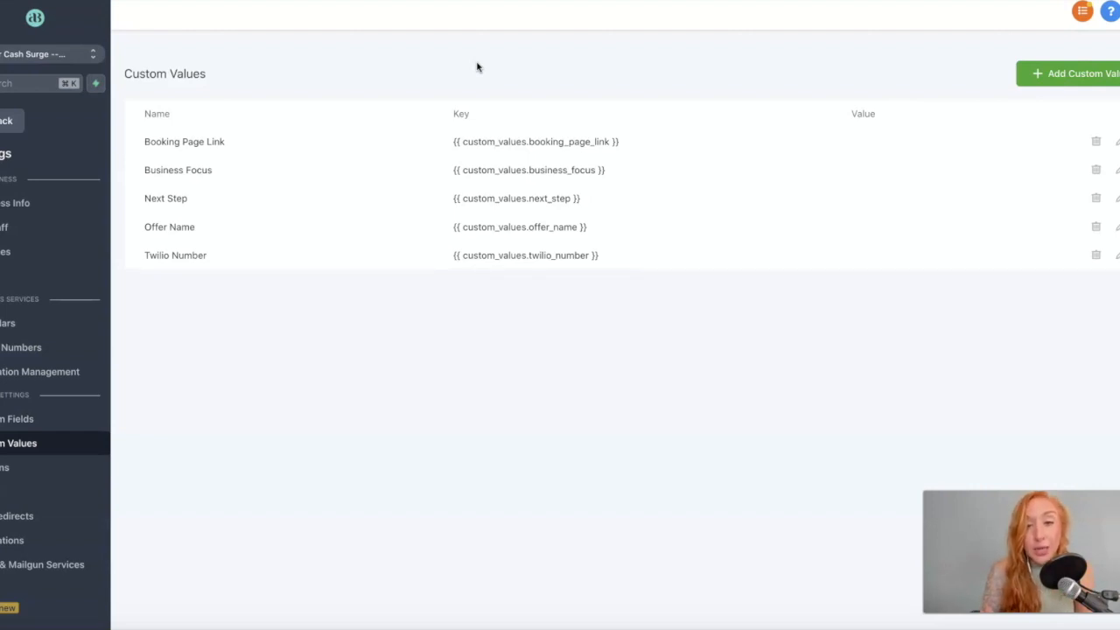
# Inspect the Booking Page Link name and key, then open it in Edit Custom Value.
pyautogui.moveTo(137, 141); pyautogui.dragTo(232, 141)
pyautogui.click(232, 141)
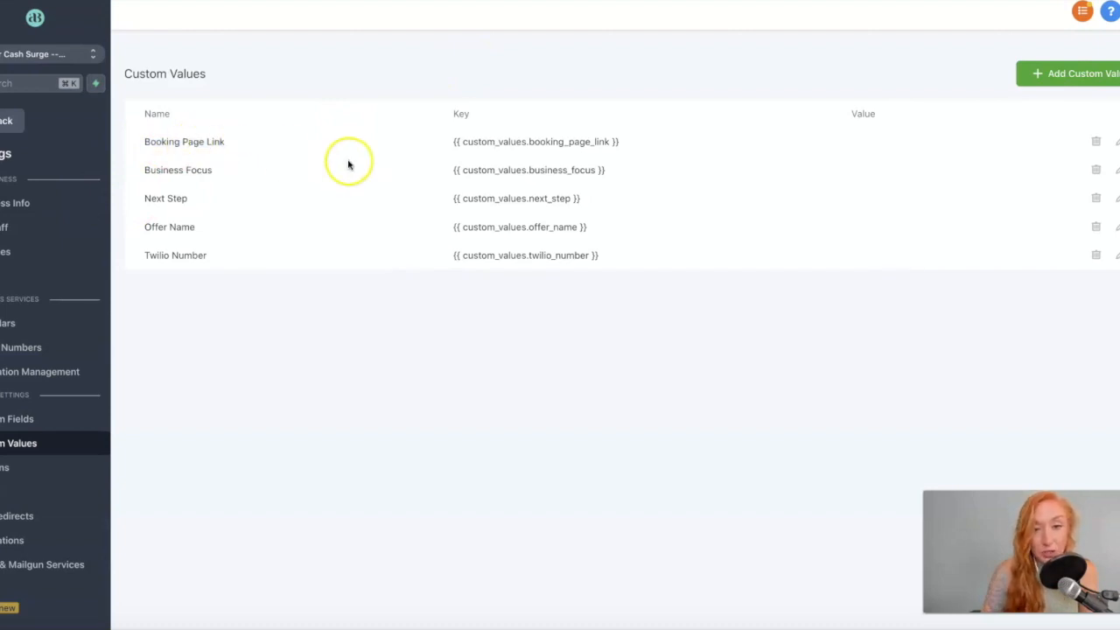
pyautogui.moveTo(452, 143); pyautogui.dragTo(638, 144)
pyautogui.click(1117, 142)
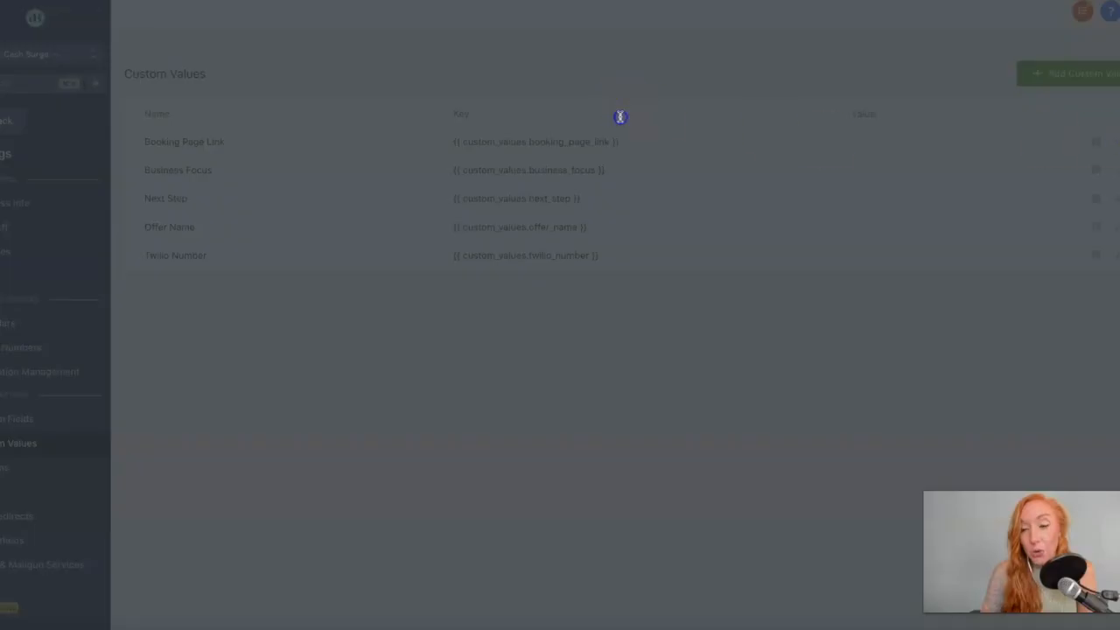
pyautogui.click(619, 114)
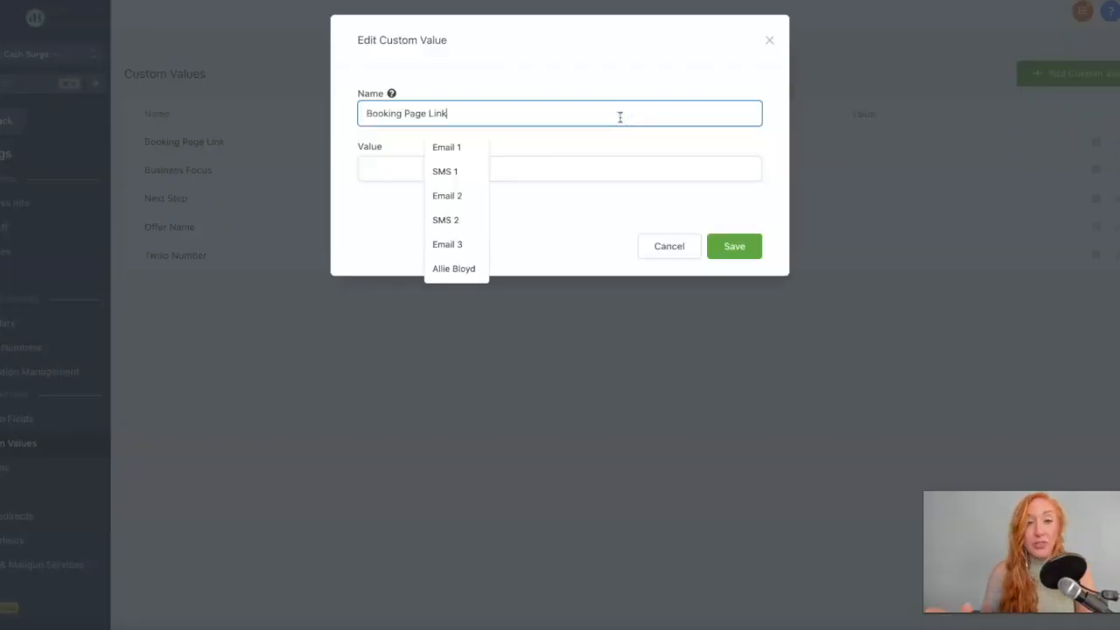
# Set the Booking Page Link value to the site's /book booking URL and save it.
pyautogui.click(617, 165)
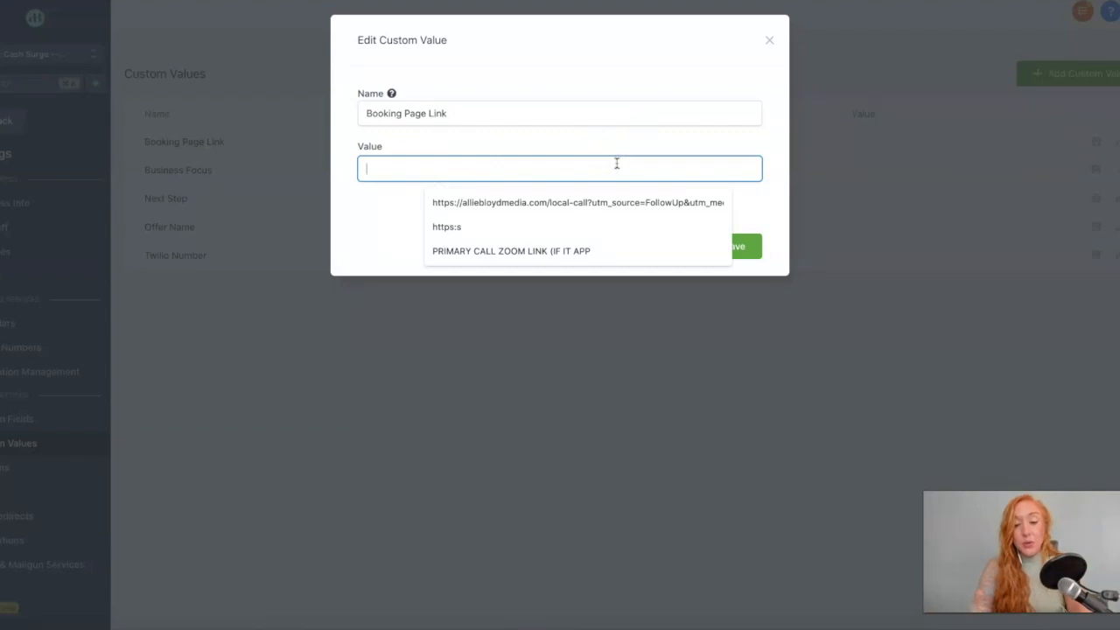
pyautogui.write('https://')
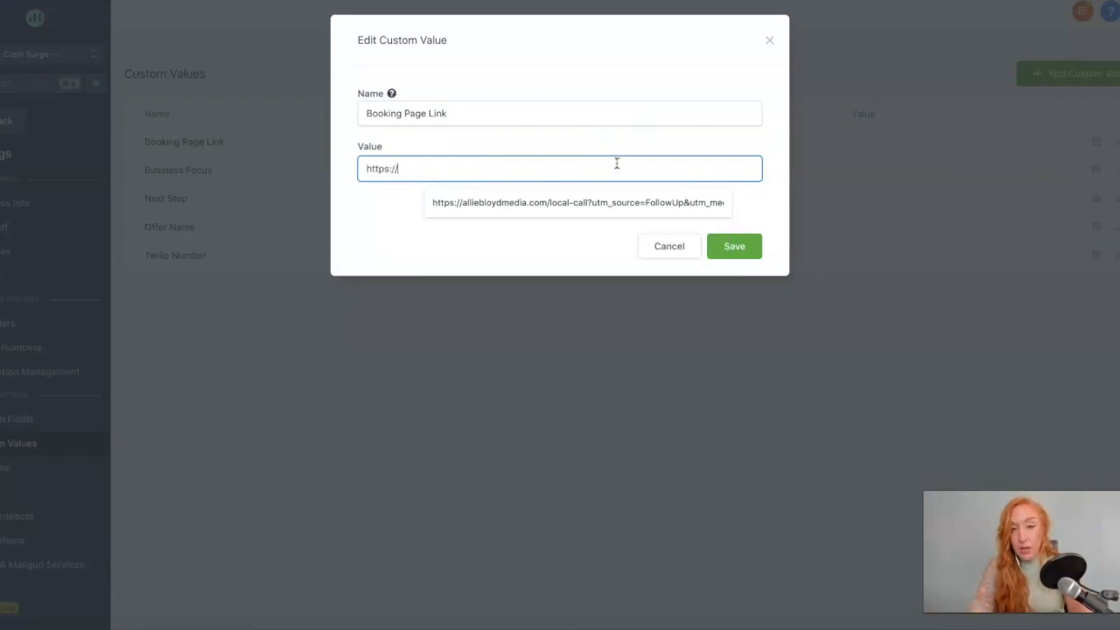
pyautogui.write('allie')
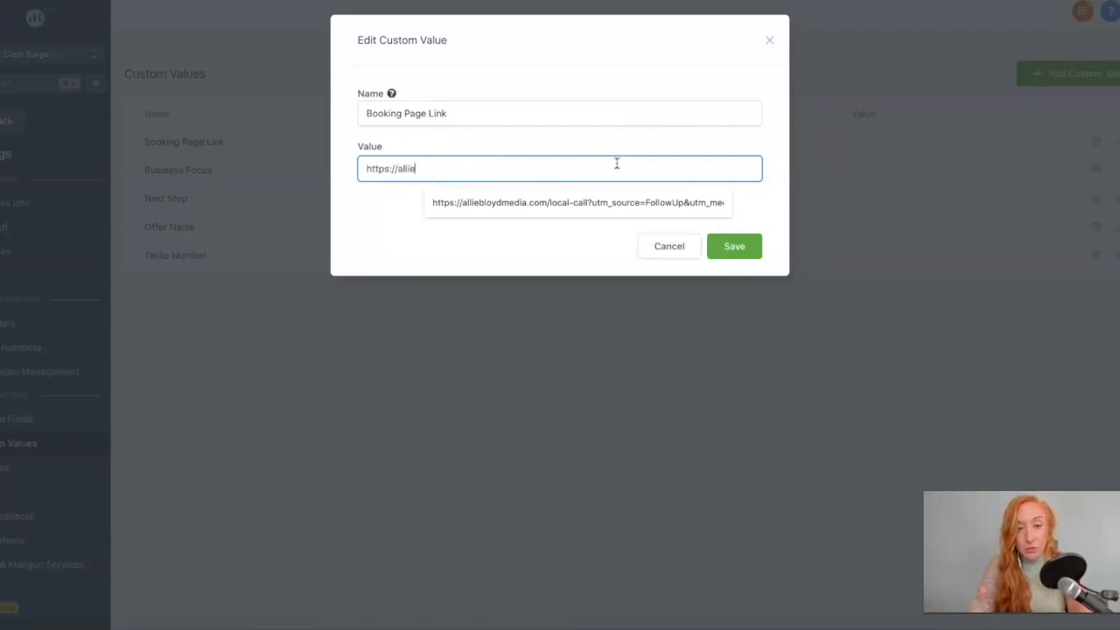
pyautogui.write('bloyd.com/book')
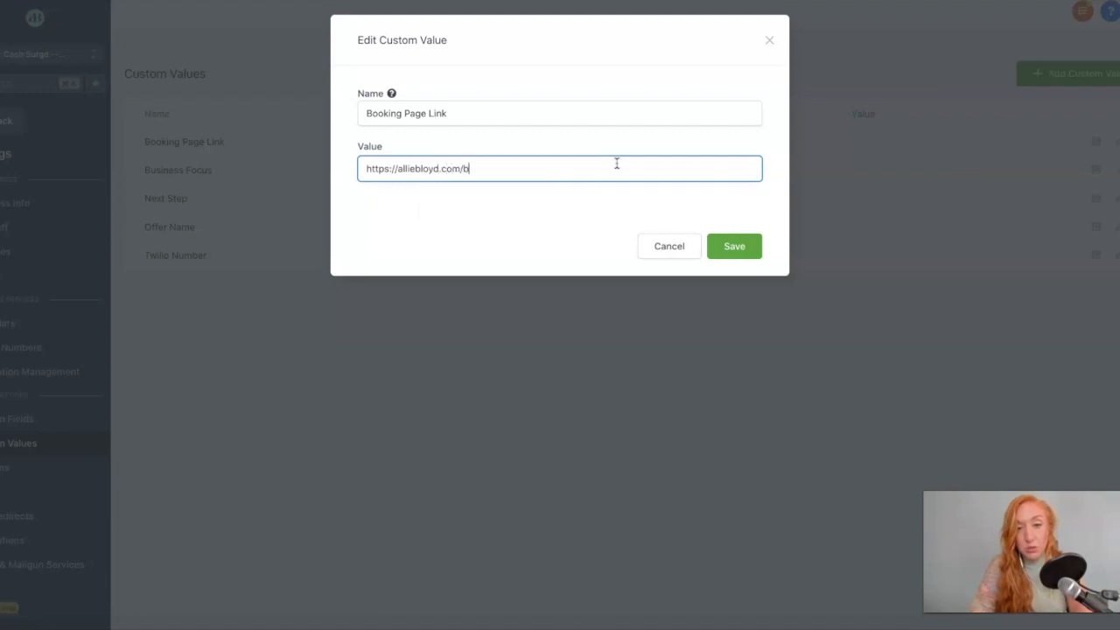
pyautogui.click(744, 248)
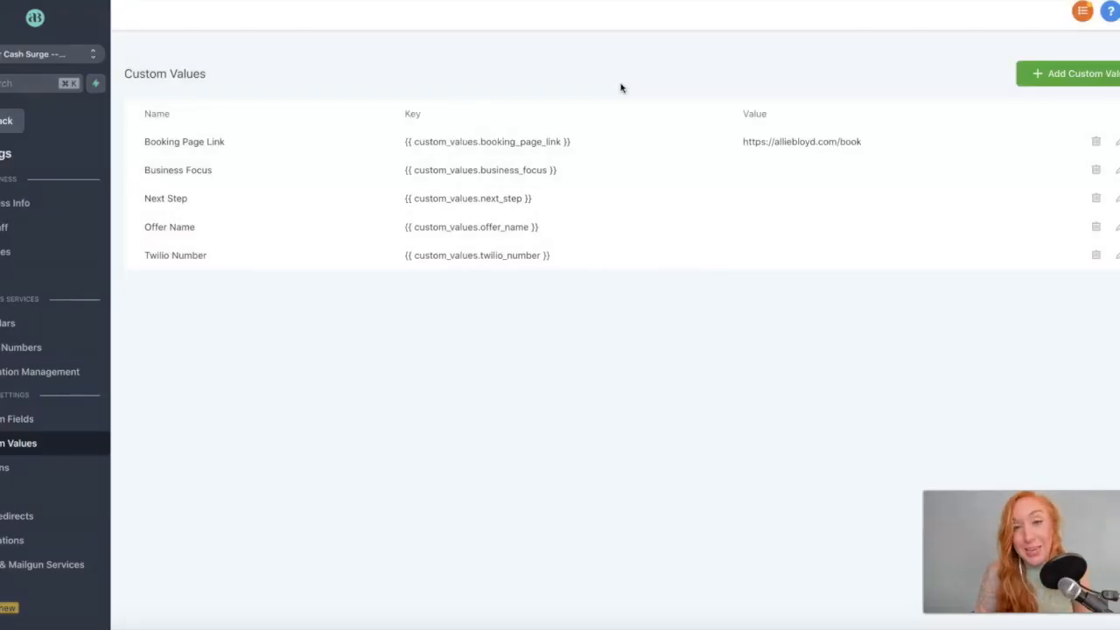
pyautogui.moveTo(581, 143); pyautogui.dragTo(375, 143)
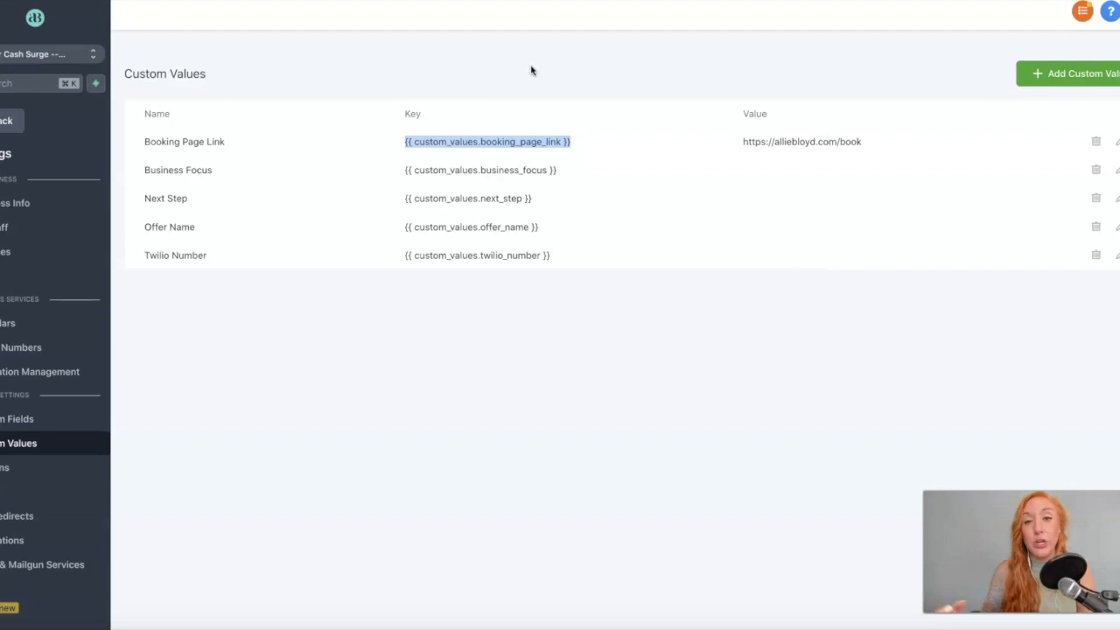
pyautogui.click(522, 233)
pyautogui.click(530, 312)
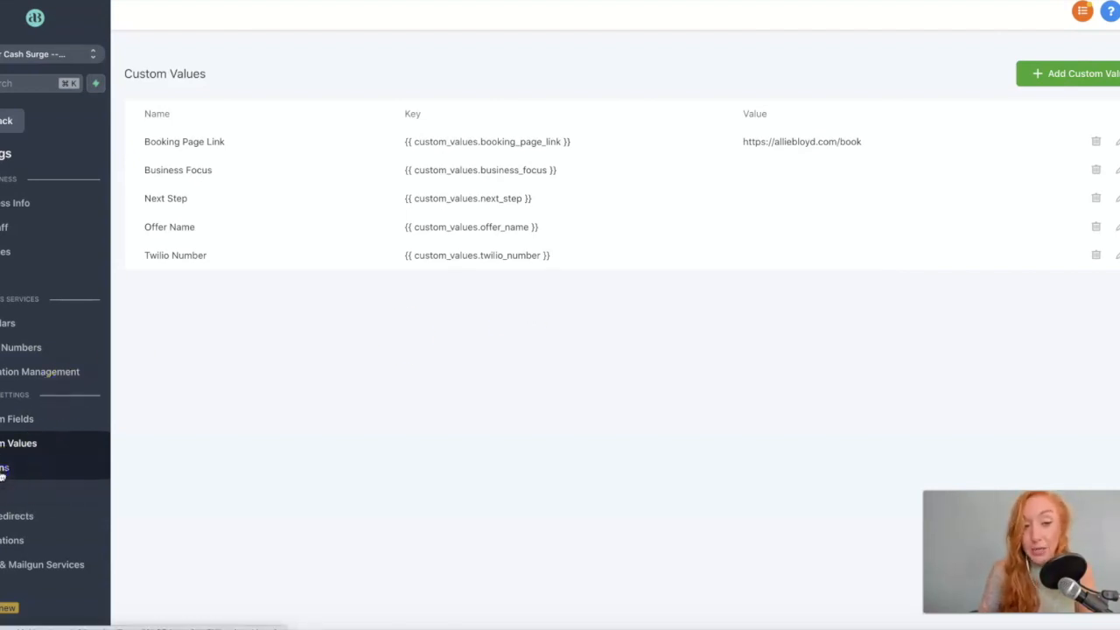
pyautogui.click(53, 254)
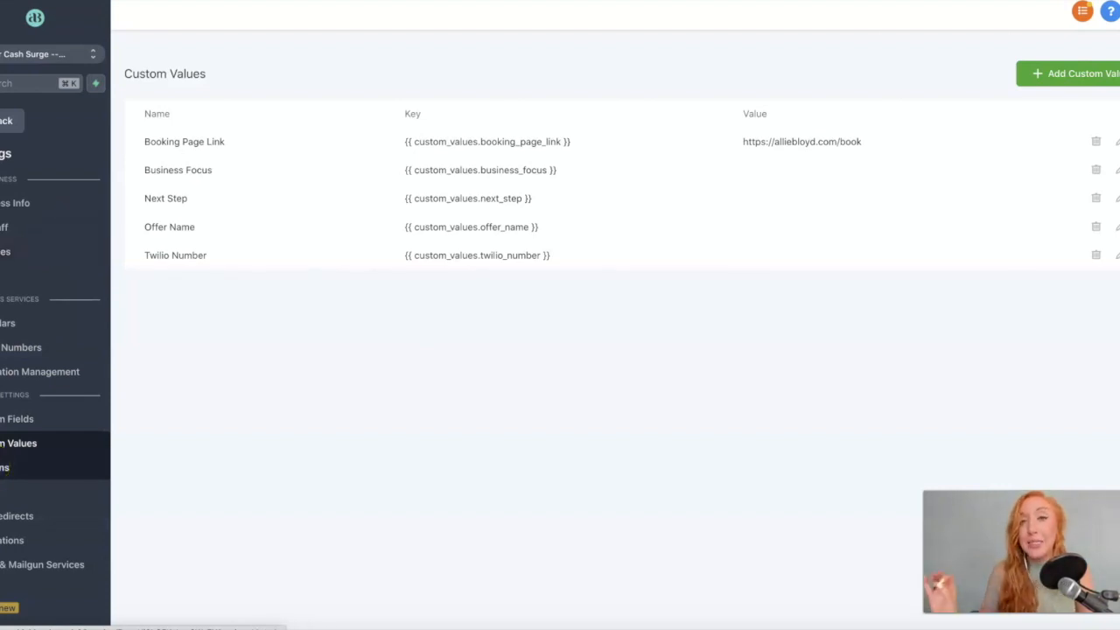
# Glance at the Domains settings, then view the available Integrations connections.
pyautogui.click(4, 467)
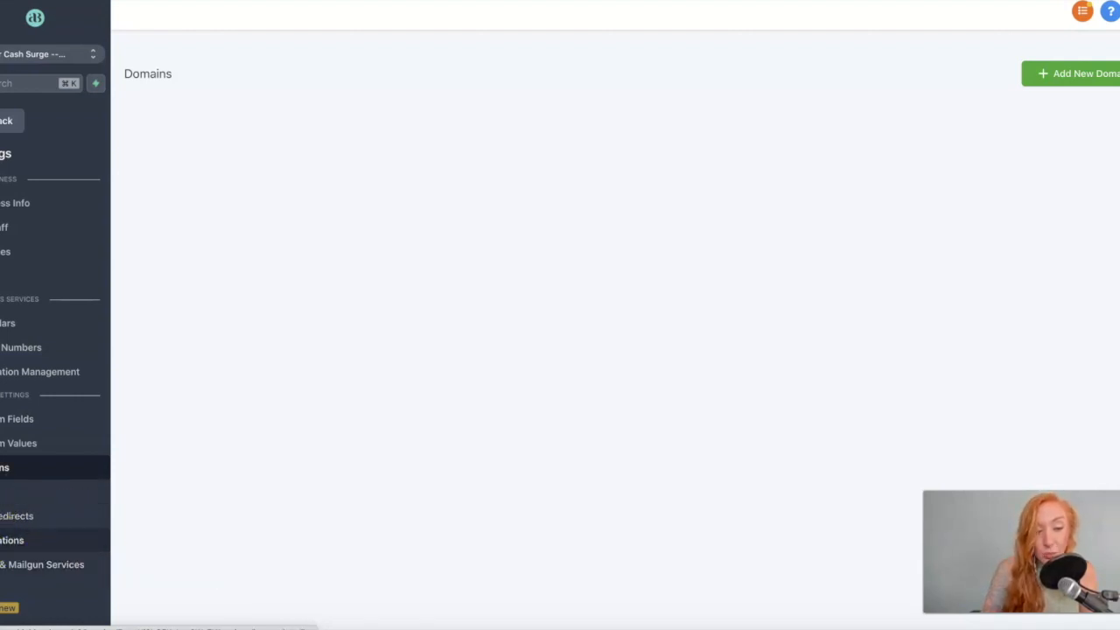
pyautogui.click(8, 540)
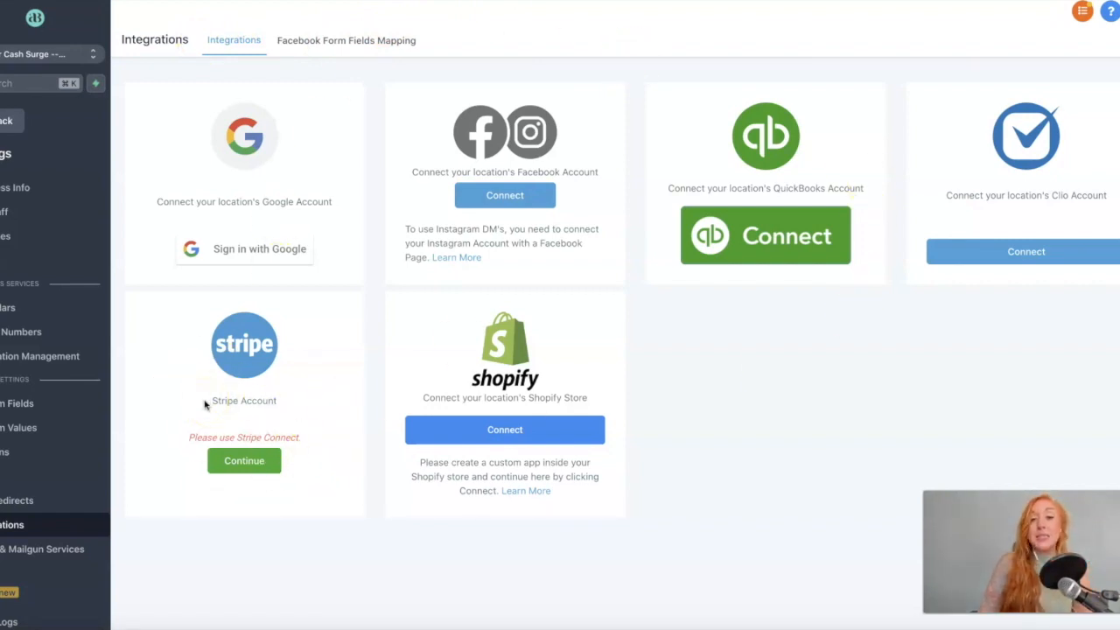
# Start a Shopify connection, then view Facebook form field mapping and dismiss the missing-page alert.
pyautogui.click(463, 442)
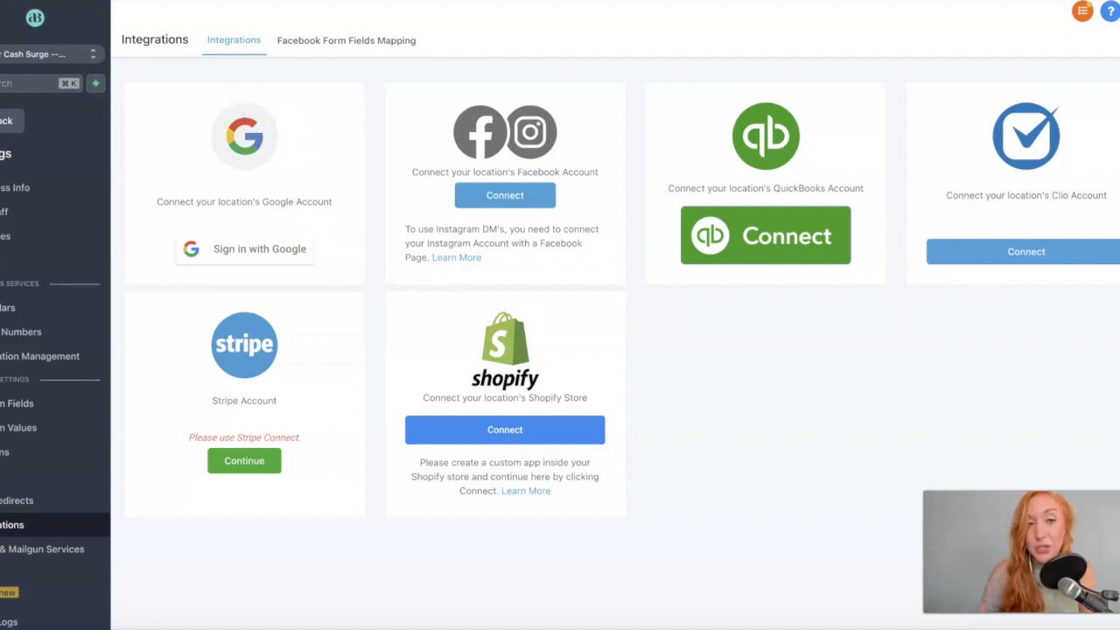
pyautogui.click(319, 41)
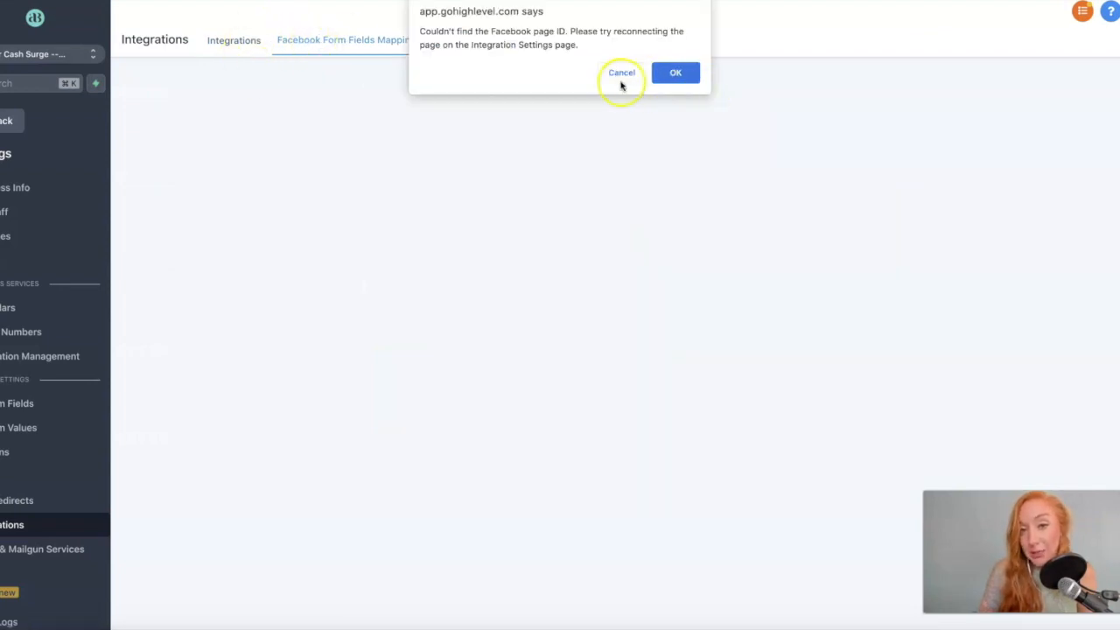
pyautogui.click(622, 80)
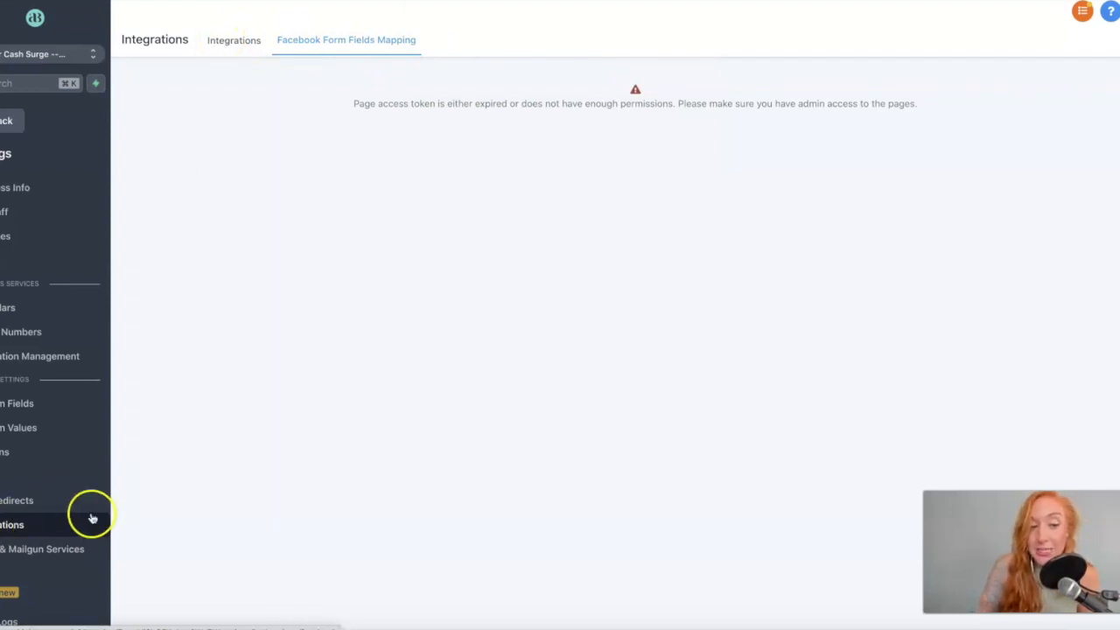
# Go back to Integrations and open SMTP & Mailgun Services, showing the existing Mailgun provider.
pyautogui.click(236, 40)
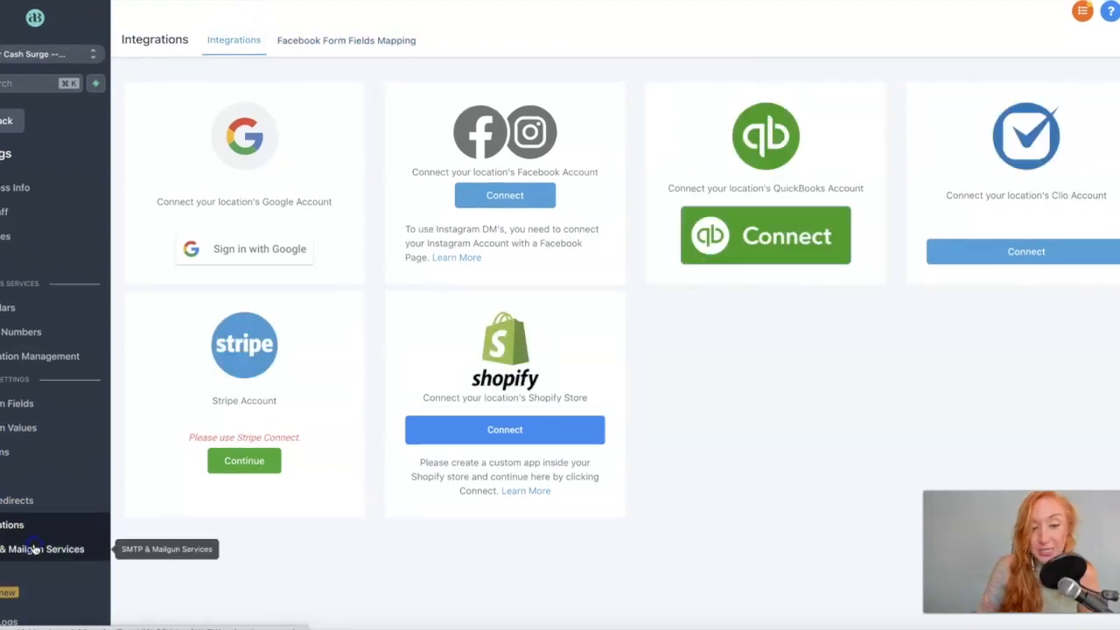
pyautogui.click(4, 549)
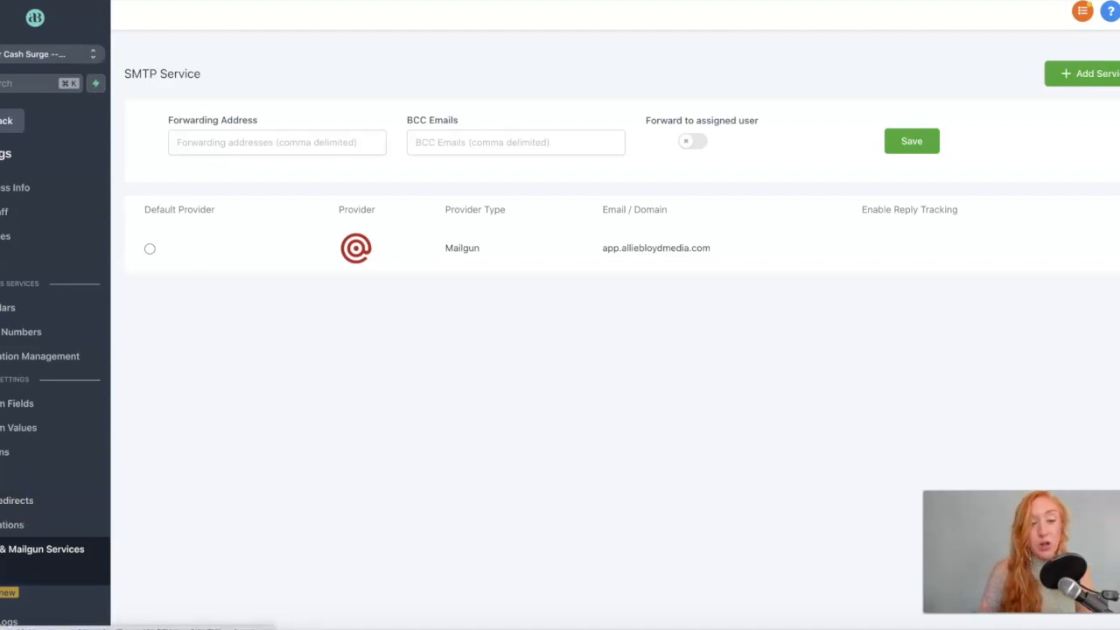
# Open Tags from the left sidebar, showing an empty list with a prompt to create the first tag.
pyautogui.click(5, 574)
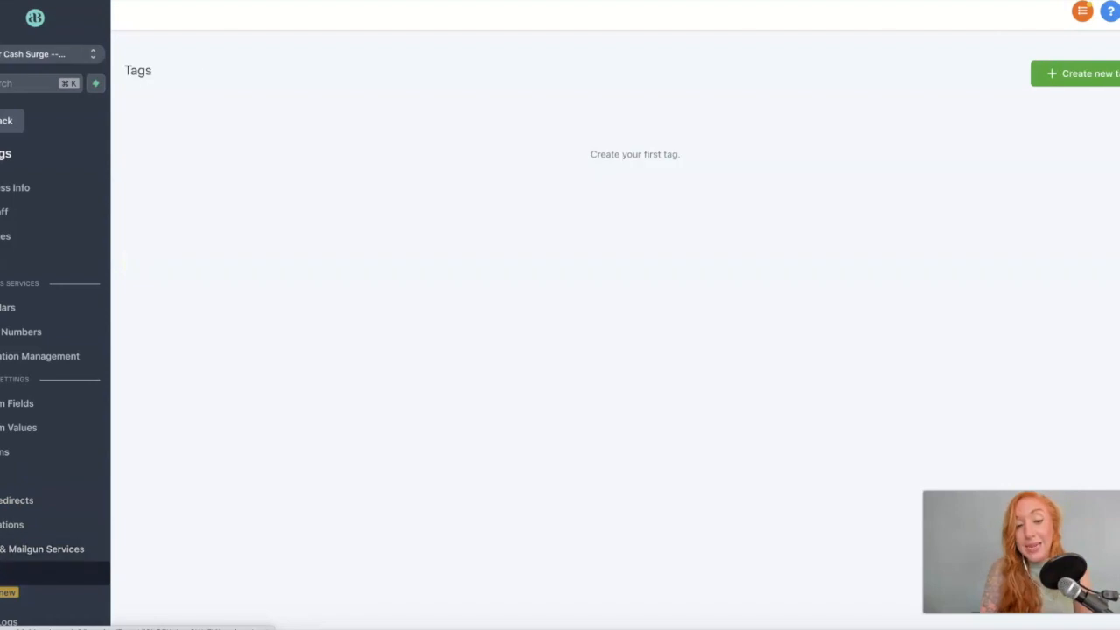